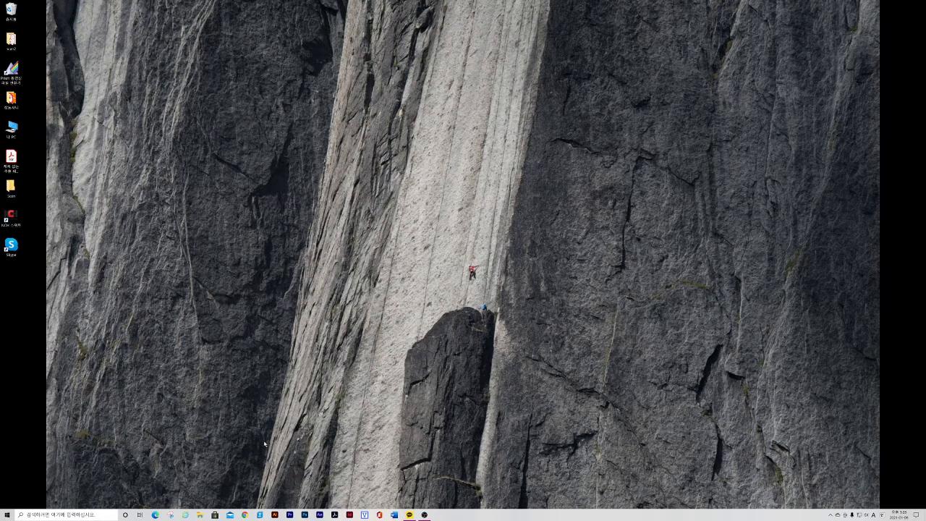
Open the recent Blooming GR grammar exam document in Word and maximize its window
{"action": "right_click", "coordinate": [393, 516]}
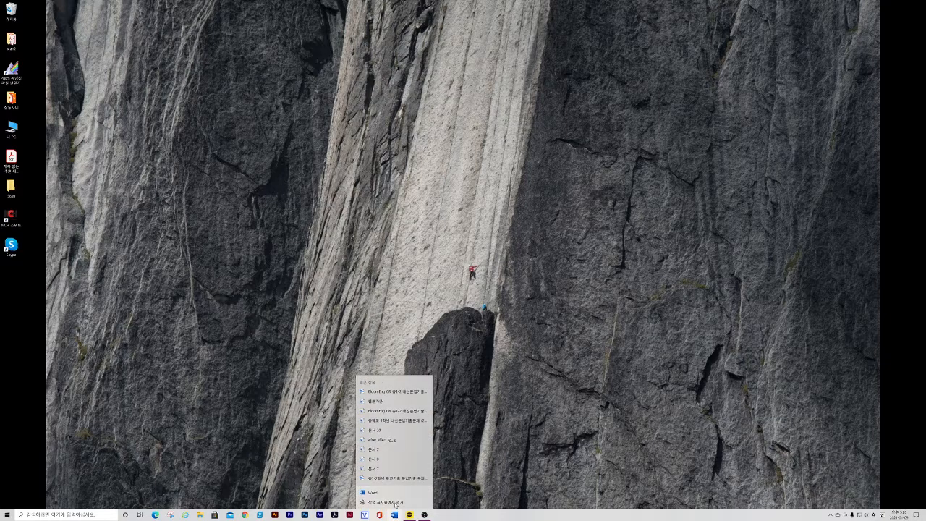
{"action": "left_click", "coordinate": [393, 392]}
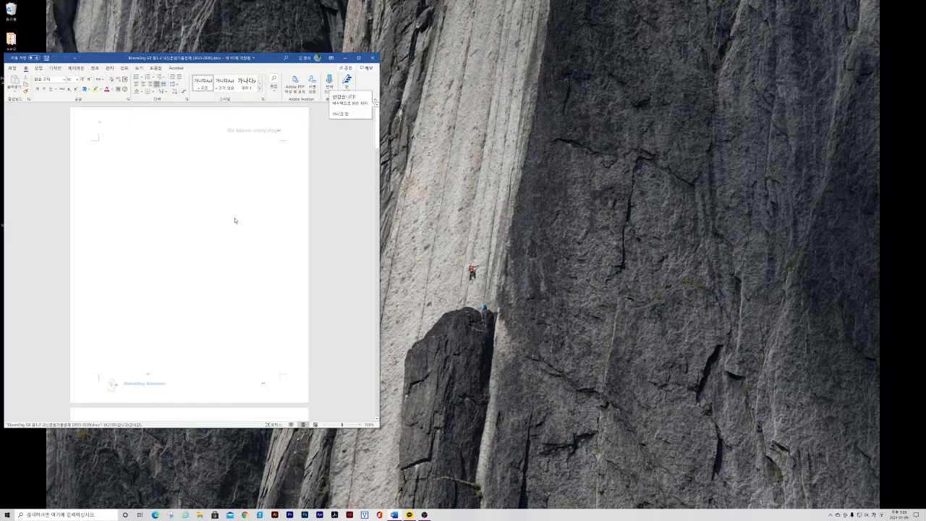
{"action": "scroll", "coordinate": [214, 267], "scroll_direction": "down", "scroll_amount": 8}
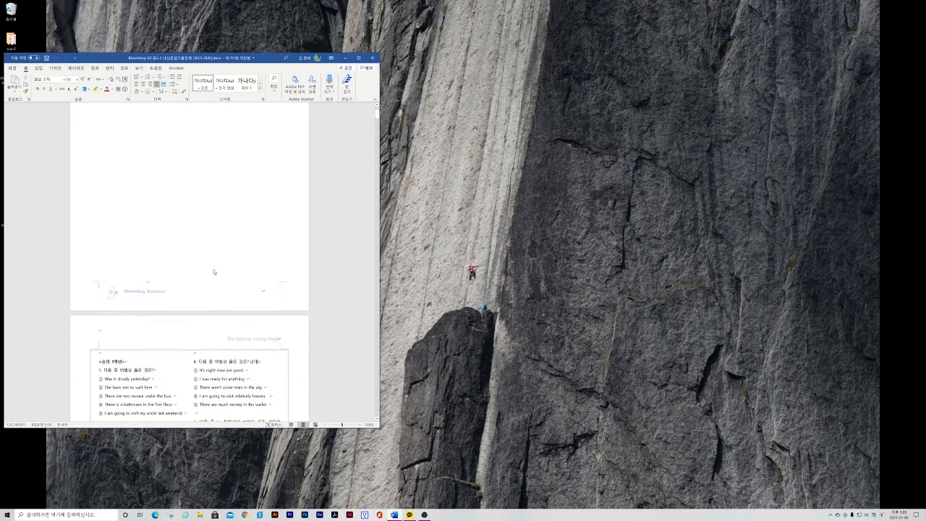
{"action": "scroll", "coordinate": [213, 267], "scroll_direction": "down", "scroll_amount": 2}
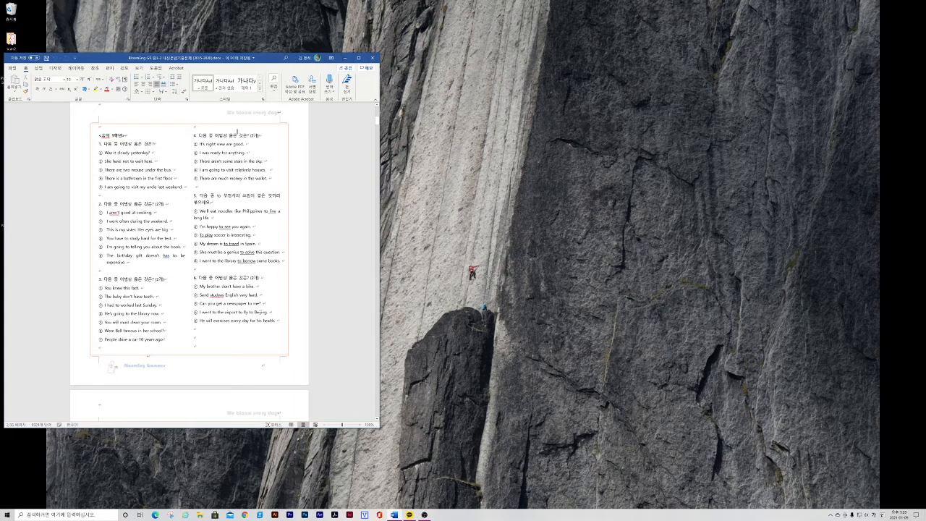
{"action": "left_click", "coordinate": [359, 57]}
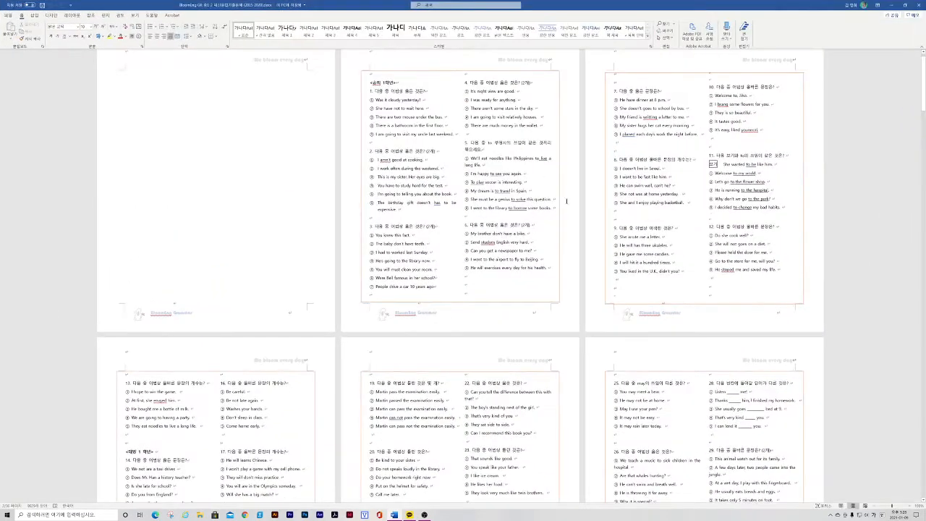
Examine the exam document's page layout, including the header, the bordered text frame and the two-column questions
{"action": "scroll", "coordinate": [550, 195], "scroll_direction": "up", "scroll_amount": 1}
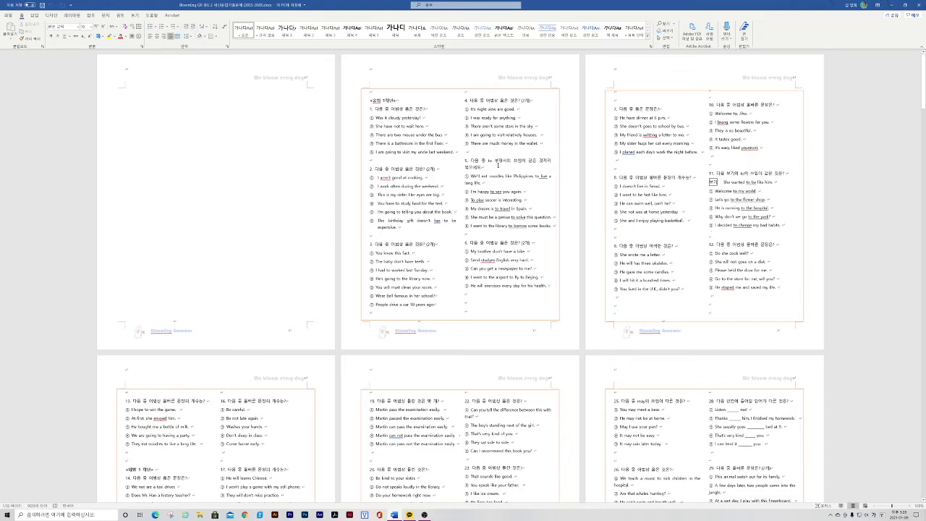
{"action": "left_click", "coordinate": [423, 143]}
{"action": "left_click", "coordinate": [400, 88]}
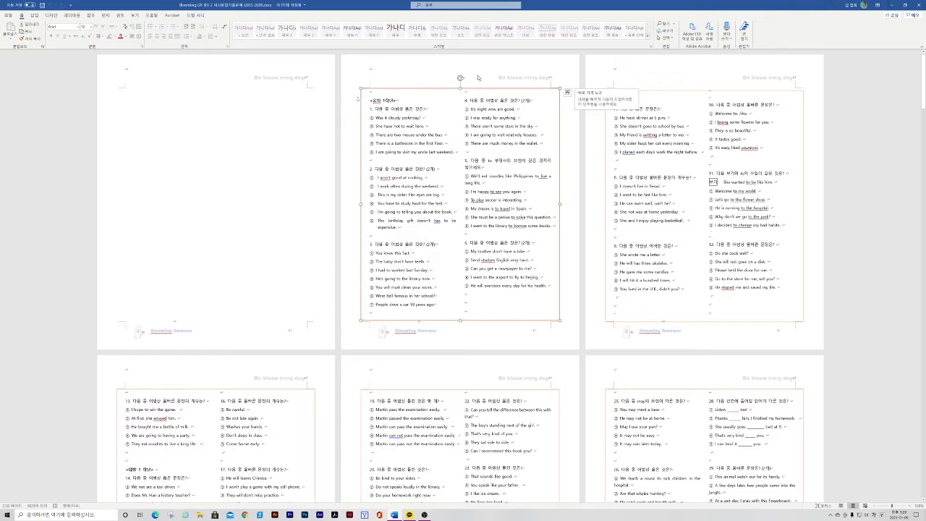
{"action": "left_click", "coordinate": [521, 78]}
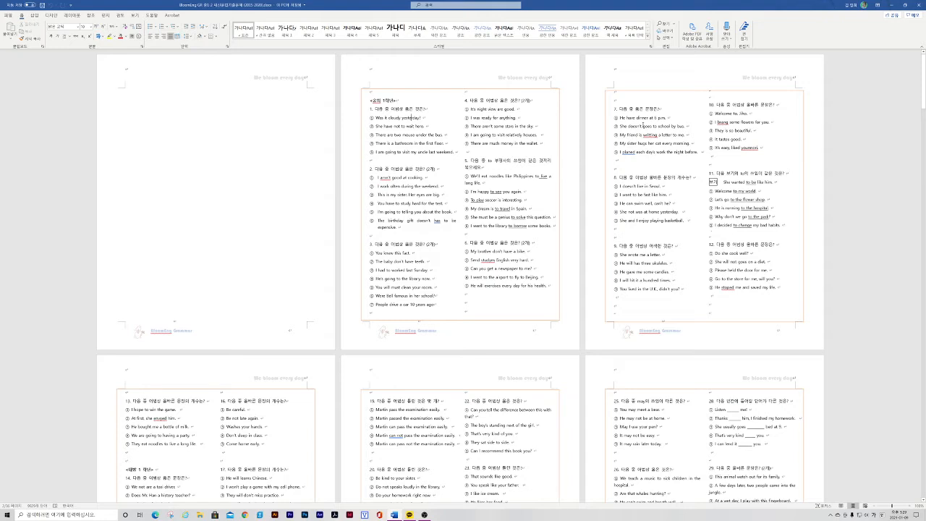
{"action": "left_click", "coordinate": [411, 117]}
{"action": "left_click", "coordinate": [624, 102]}
{"action": "left_click", "coordinate": [525, 189]}
Switch to InDesign and create a 30-page facing-pages document, 210 mm wide and 260 mm high, with 20 mm margins and two columns
{"action": "left_click", "coordinate": [894, 6]}
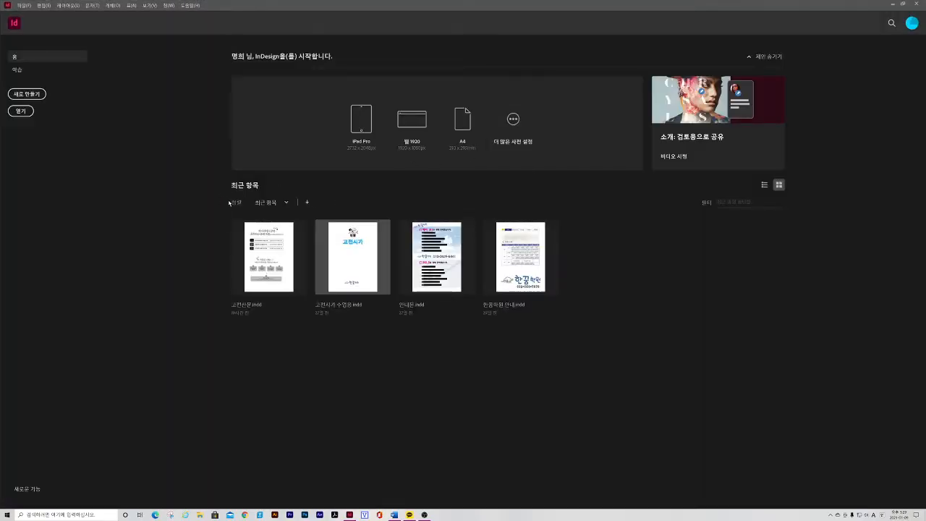
{"action": "left_click", "coordinate": [29, 95]}
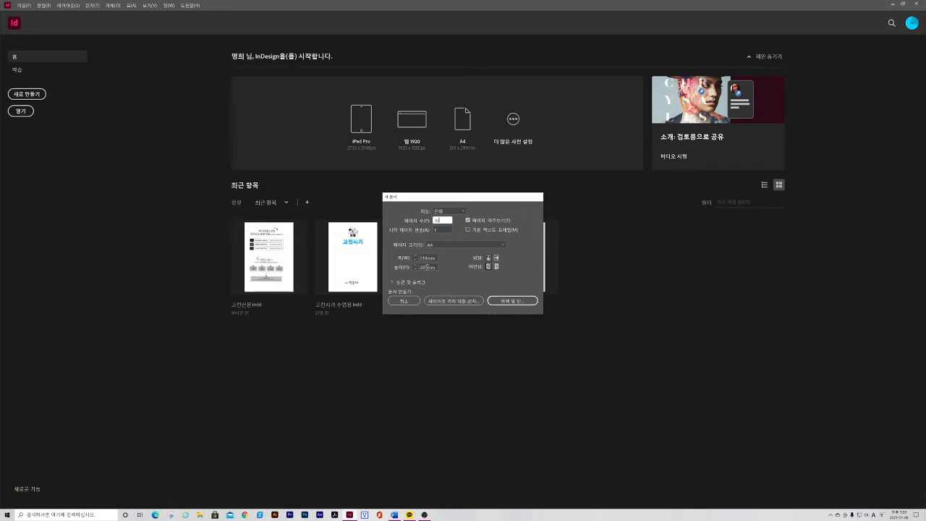
{"action": "double_click", "coordinate": [426, 267]}
{"action": "type", "text": "3"}
{"action": "left_click", "coordinate": [503, 301]}
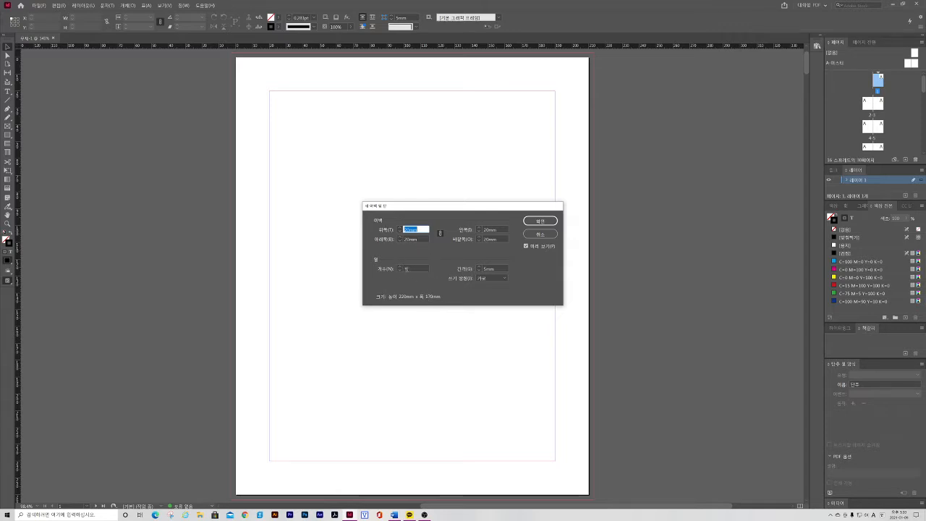
{"action": "left_click", "coordinate": [401, 267]}
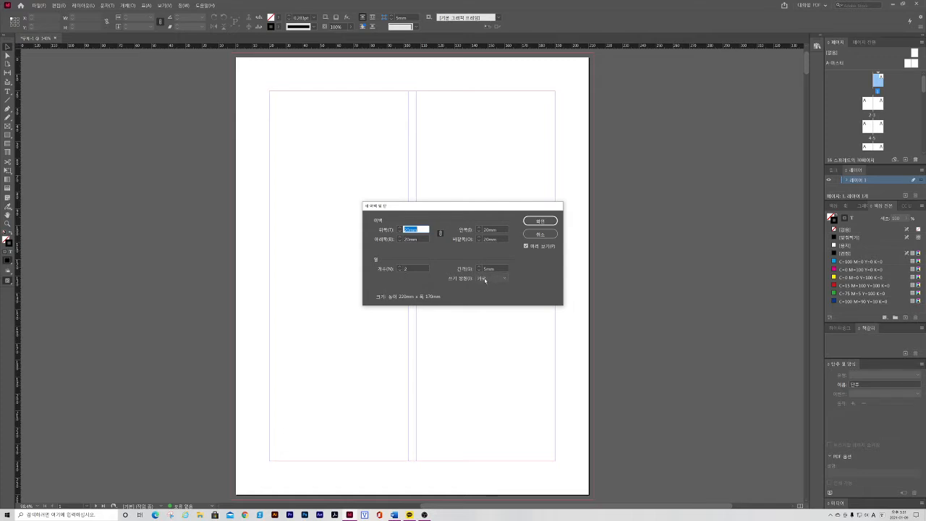
{"action": "left_click", "coordinate": [541, 222]}
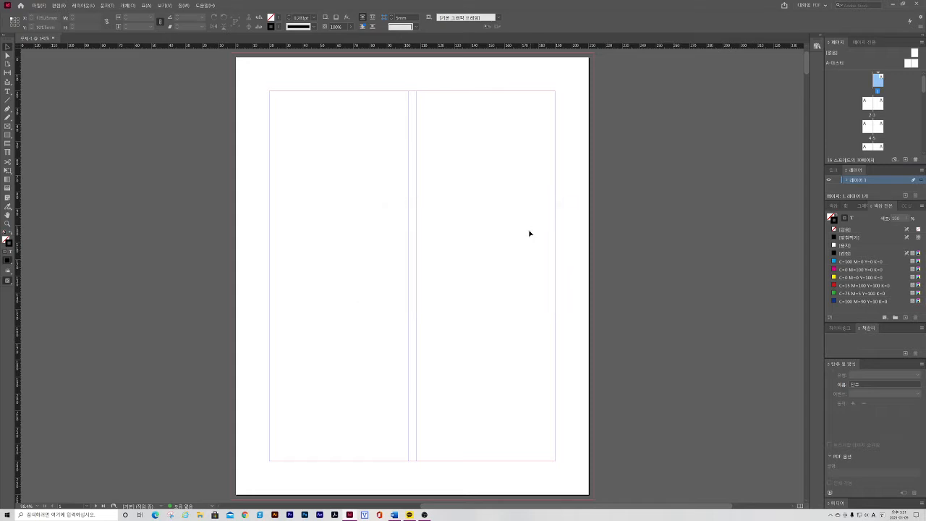
Look over the new document's two-column pages and its page thumbnails
{"action": "scroll", "coordinate": [453, 312], "scroll_direction": "down", "scroll_amount": 8}
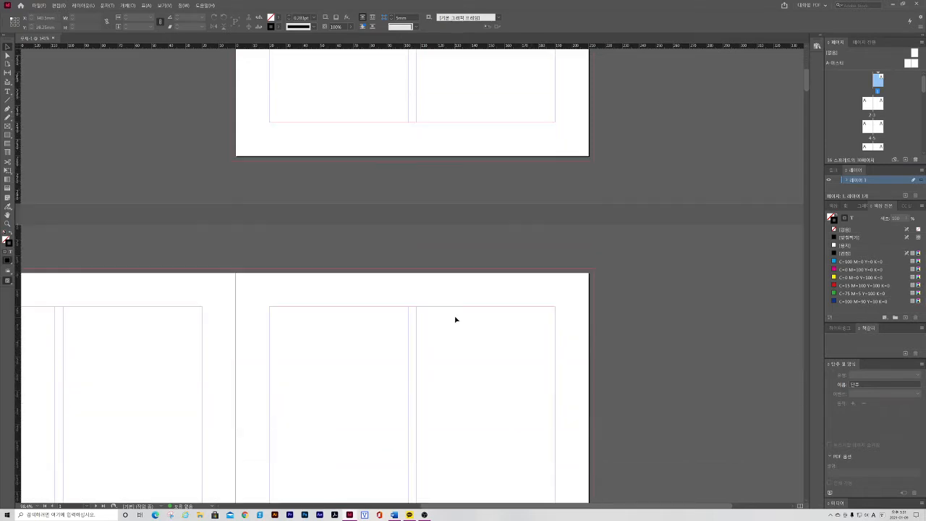
{"action": "scroll", "coordinate": [456, 319], "scroll_direction": "up", "scroll_amount": 6}
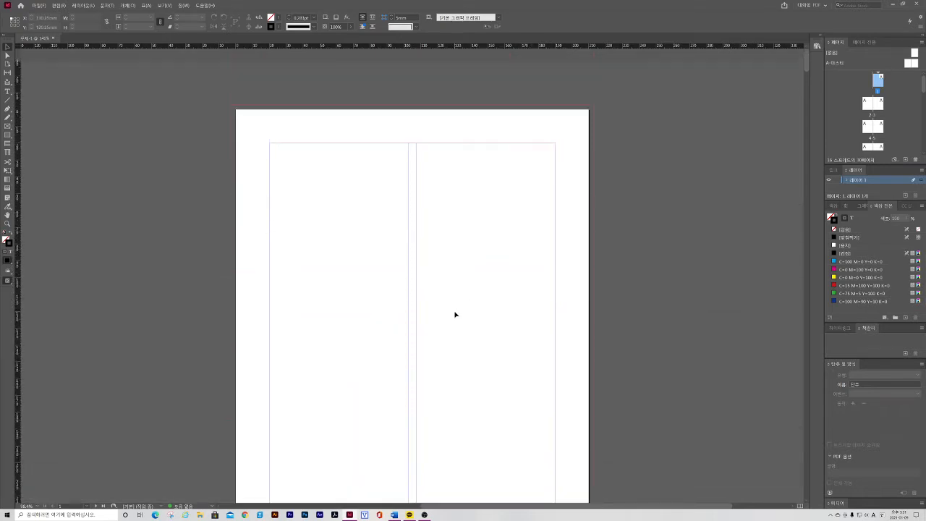
{"action": "scroll", "coordinate": [455, 314], "scroll_direction": "down", "scroll_amount": 1}
{"action": "left_click_drag", "start_coordinate": [401, 268], "coordinate": [558, 257]}
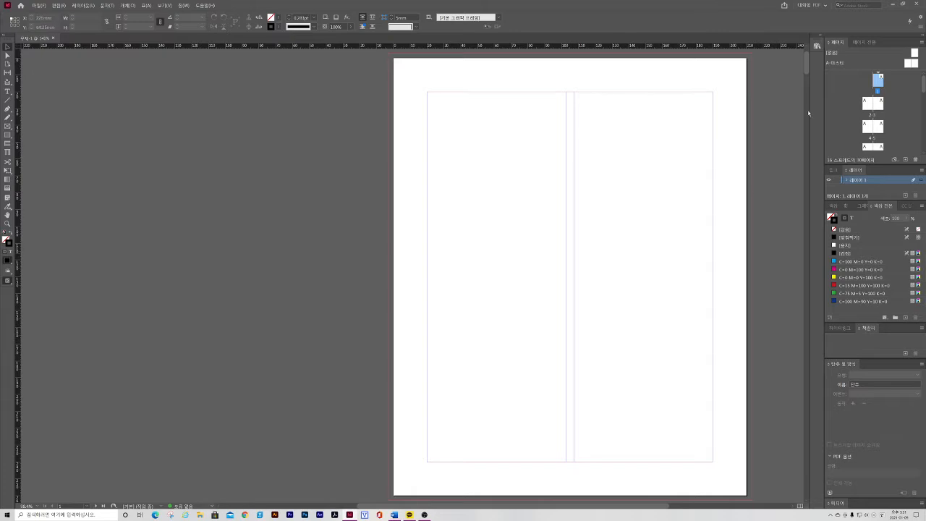
{"action": "left_click", "coordinate": [842, 65]}
{"action": "left_click", "coordinate": [878, 85]}
{"action": "left_click", "coordinate": [867, 124]}
{"action": "left_click", "coordinate": [877, 124]}
{"action": "left_click", "coordinate": [876, 107]}
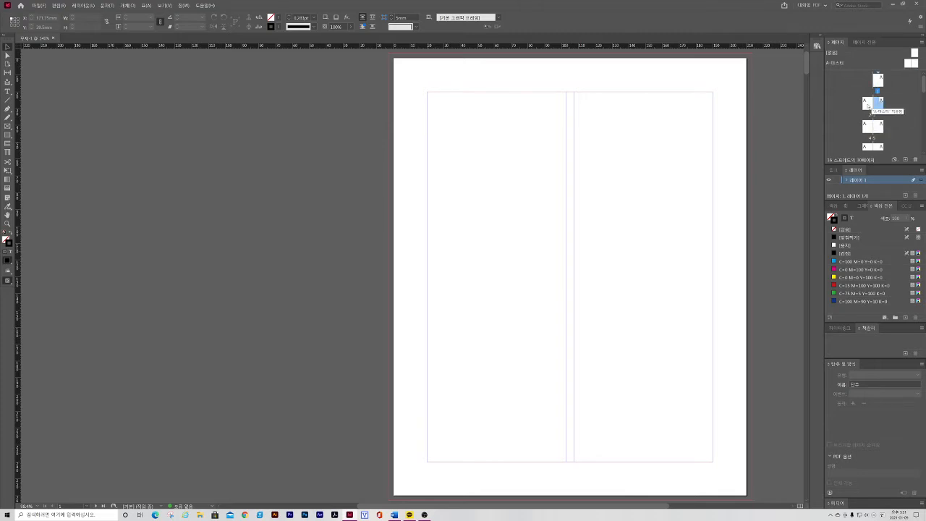
Open the A-Master spread for editing with both of its pages in view
{"action": "left_click", "coordinate": [852, 68]}
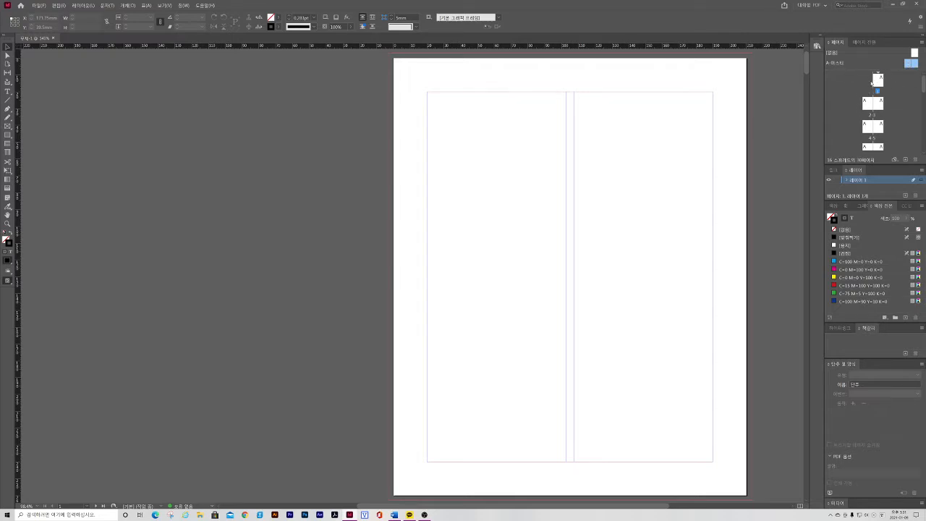
{"action": "left_click", "coordinate": [909, 63]}
{"action": "left_click", "coordinate": [910, 64]}
{"action": "double_click", "coordinate": [909, 64]}
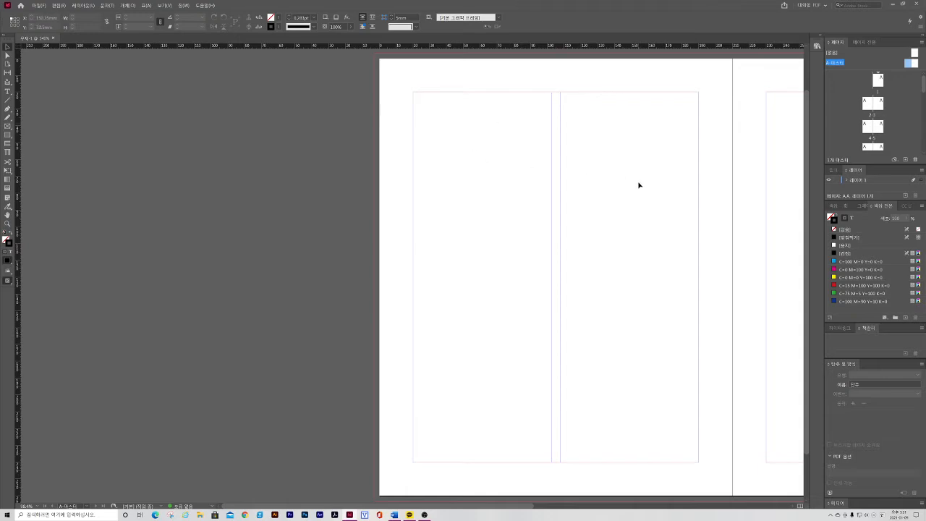
{"action": "left_click_drag", "start_coordinate": [629, 169], "coordinate": [335, 169]}
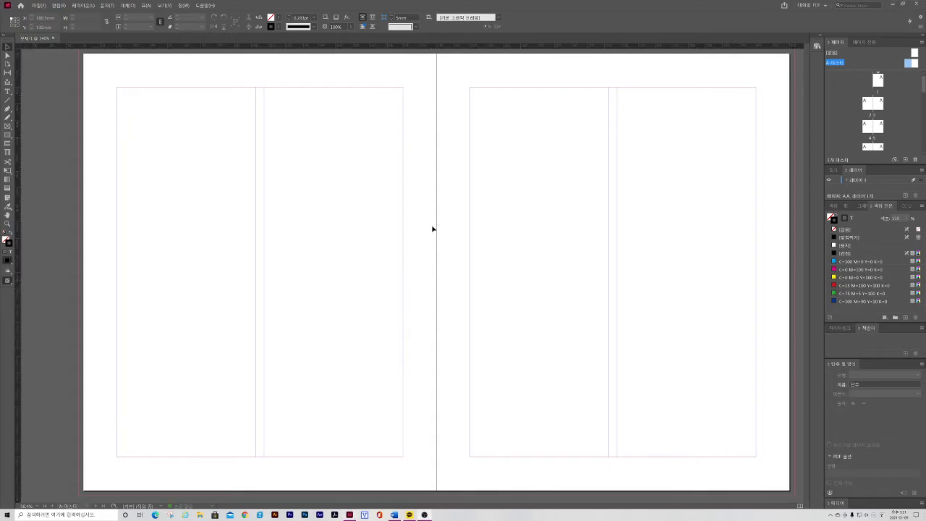
Switch to the Word document and copy the header text "We bloom every day"
{"action": "key", "text": "alt+Tab"}
{"action": "key", "text": "alt+Tab"}
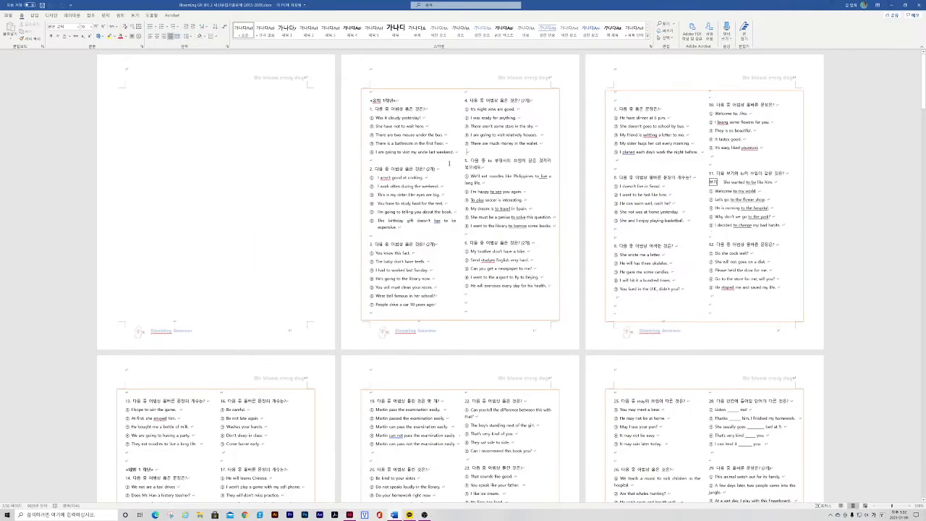
{"action": "double_click", "coordinate": [506, 80]}
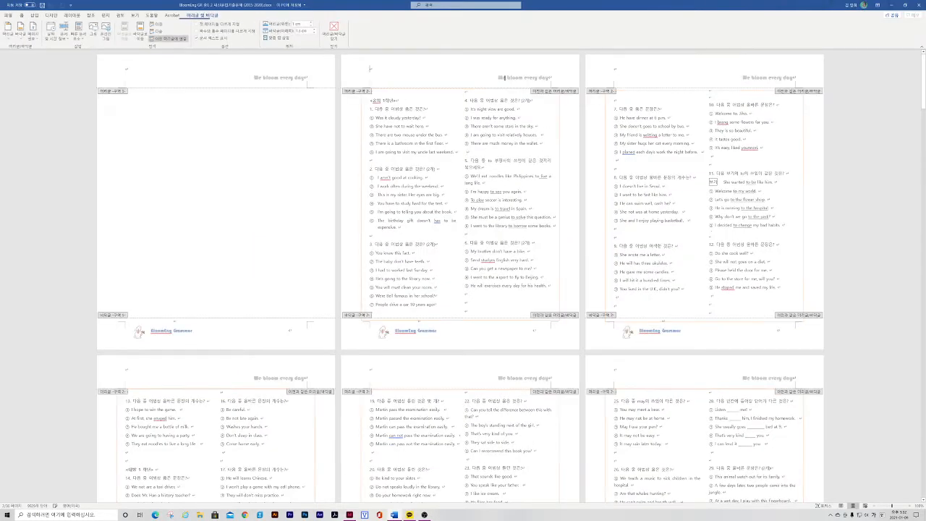
{"action": "left_click_drag", "start_coordinate": [498, 78], "coordinate": [550, 76]}
{"action": "key", "text": "ctrl+c"}
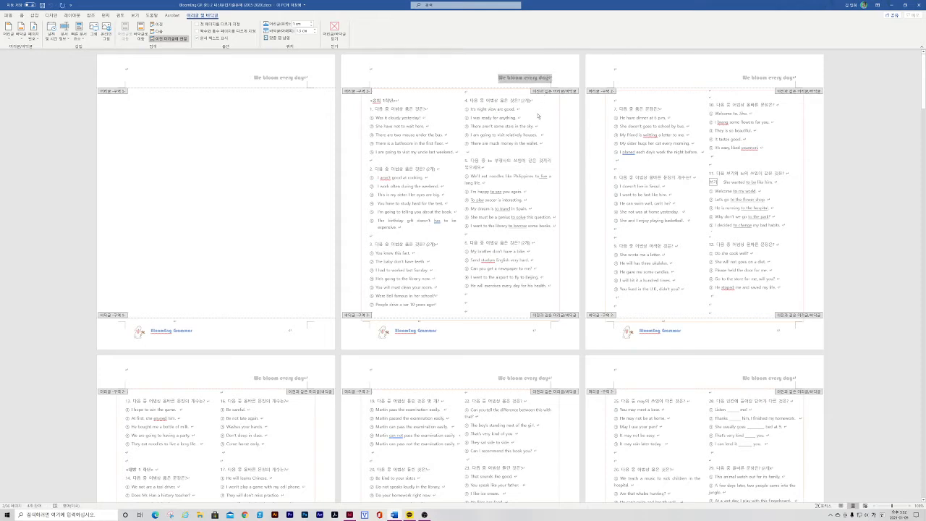
Paste the header text into InDesign's master spread and fit its frame, about 53 by 6.75 mm, above the left page's second column
{"action": "key", "text": "alt+Tab"}
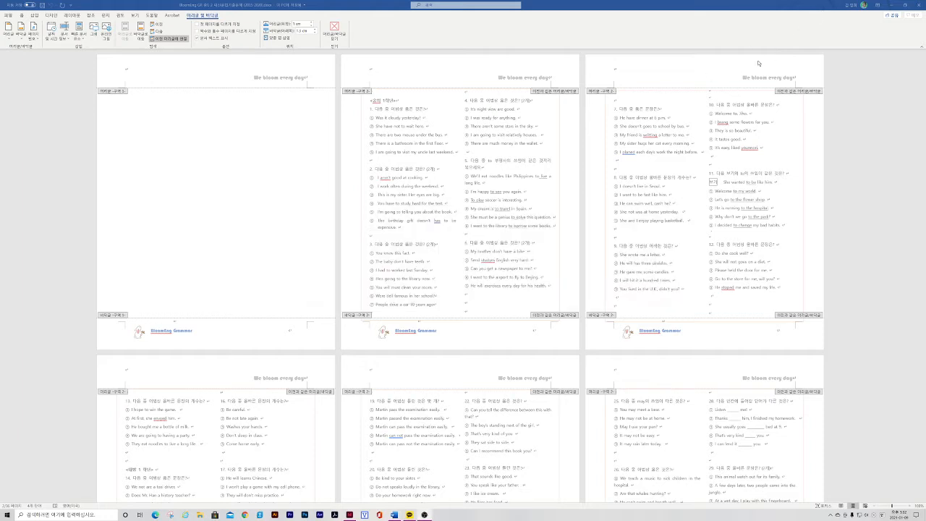
{"action": "key", "text": "alt+Tab"}
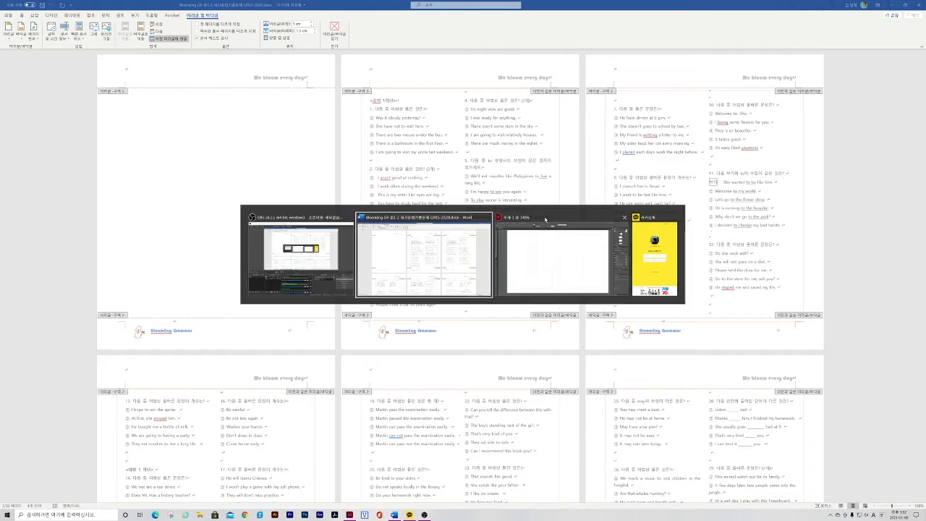
{"action": "left_click", "coordinate": [569, 223]}
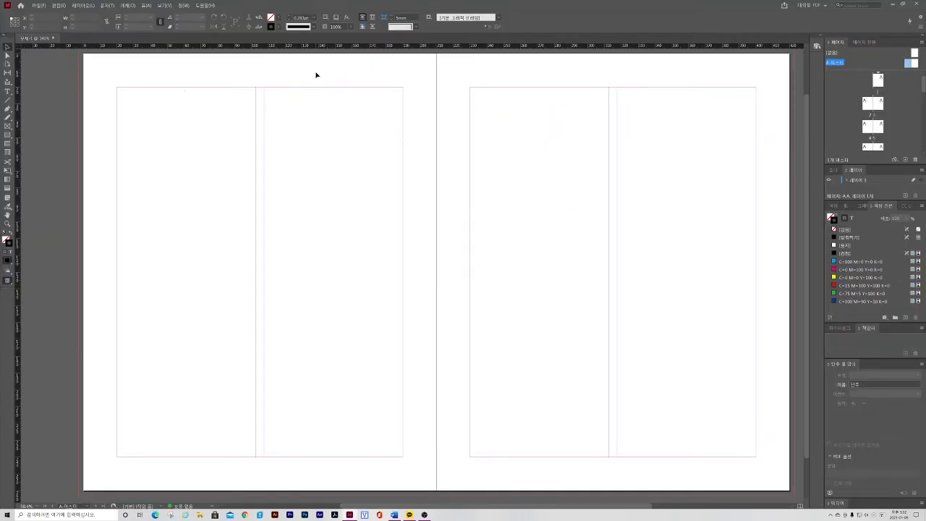
{"action": "key", "text": "ctrl+v"}
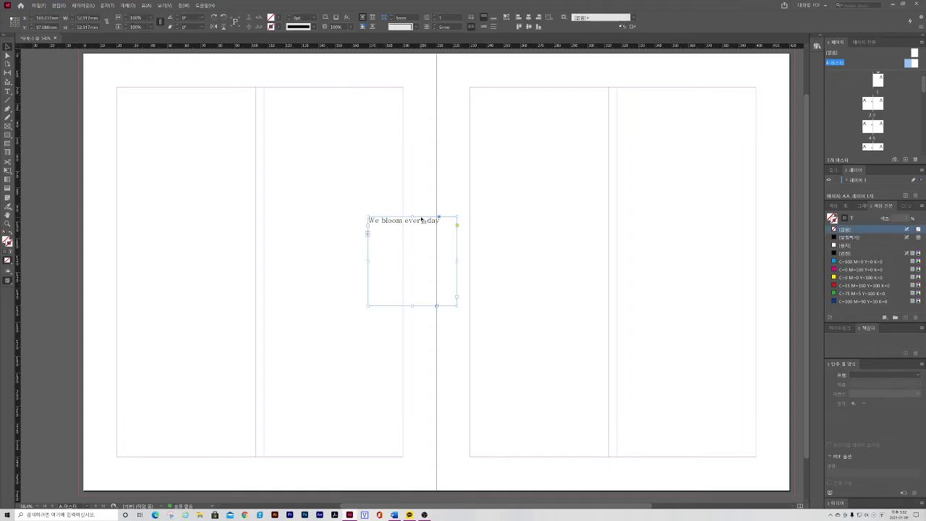
{"action": "left_click_drag", "start_coordinate": [424, 218], "coordinate": [376, 76]}
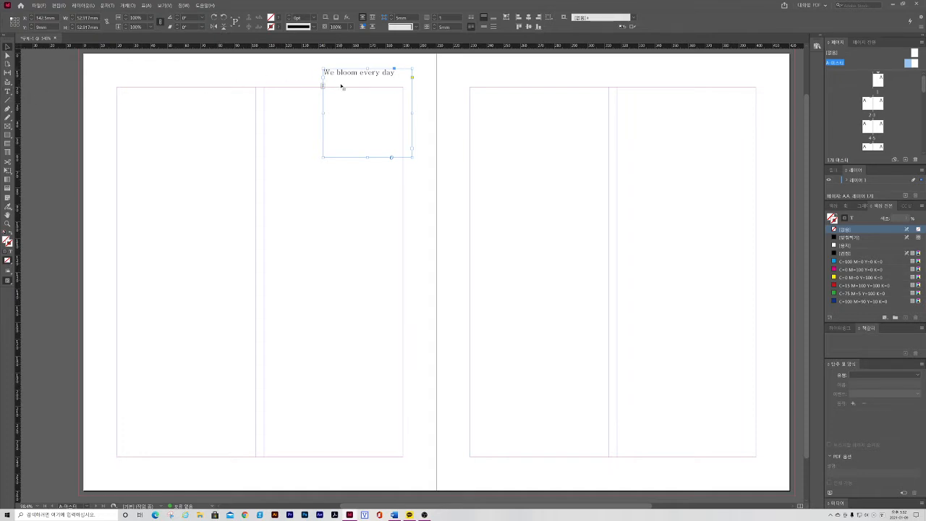
{"action": "left_click_drag", "start_coordinate": [368, 157], "coordinate": [351, 76]}
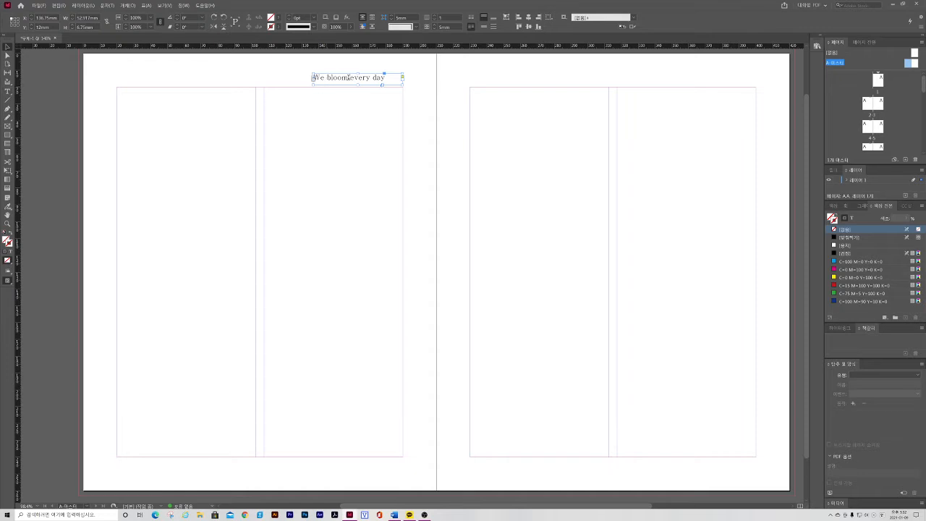
Format the header text "We bloom every day" in the Bauhaus 93 font at 14 pt
{"action": "double_click", "coordinate": [348, 77]}
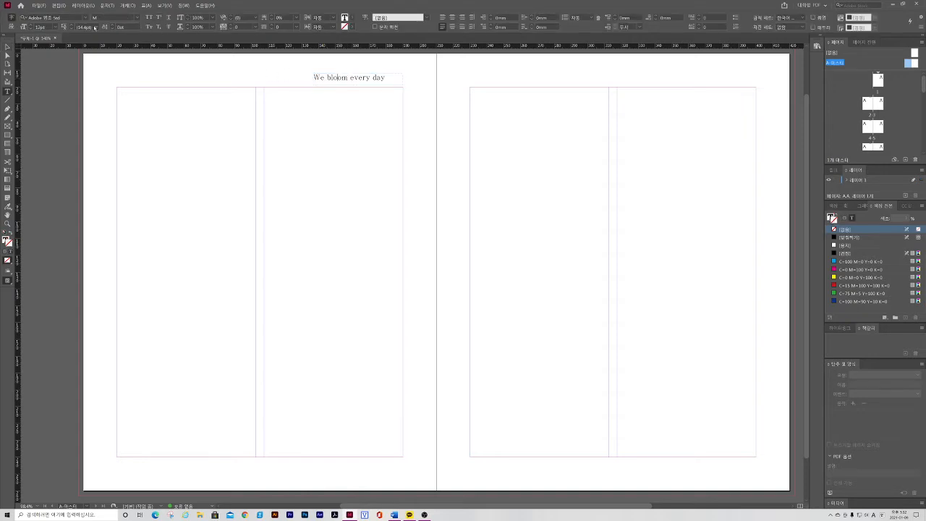
{"action": "left_click_drag", "start_coordinate": [385, 76], "coordinate": [314, 76]}
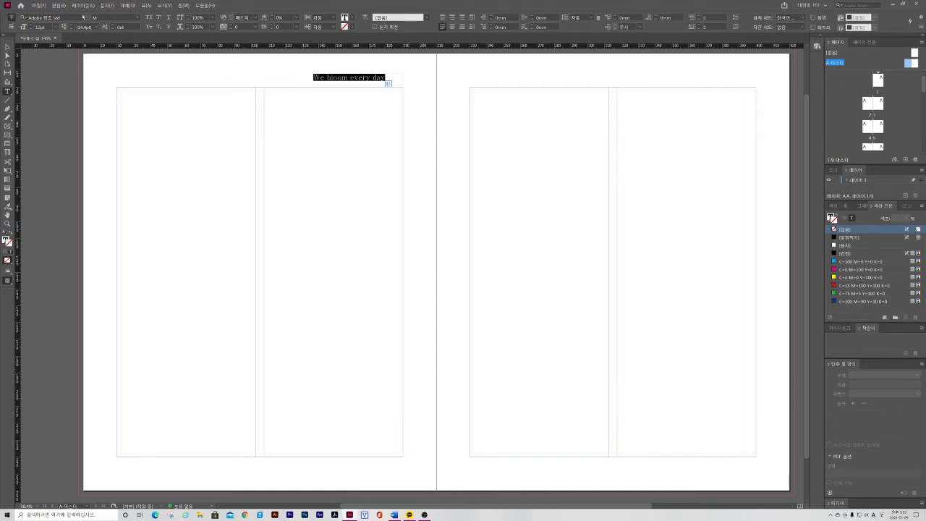
{"action": "left_click", "coordinate": [85, 18]}
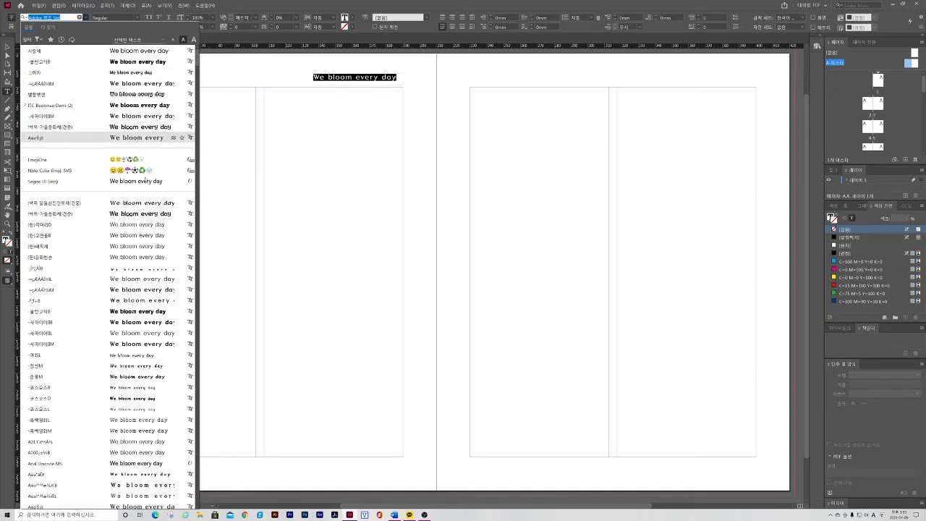
{"action": "scroll", "coordinate": [144, 188], "scroll_direction": "down", "scroll_amount": 5}
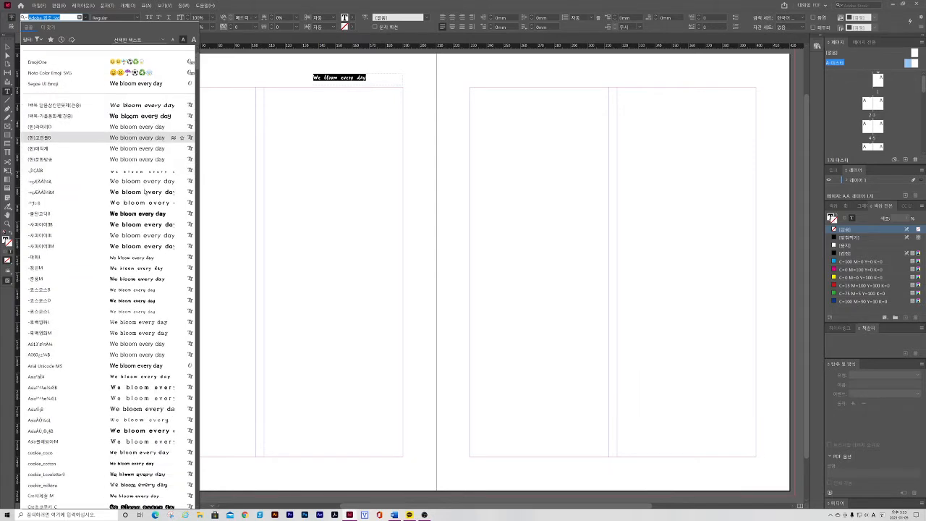
{"action": "scroll", "coordinate": [145, 192], "scroll_direction": "down", "scroll_amount": 5}
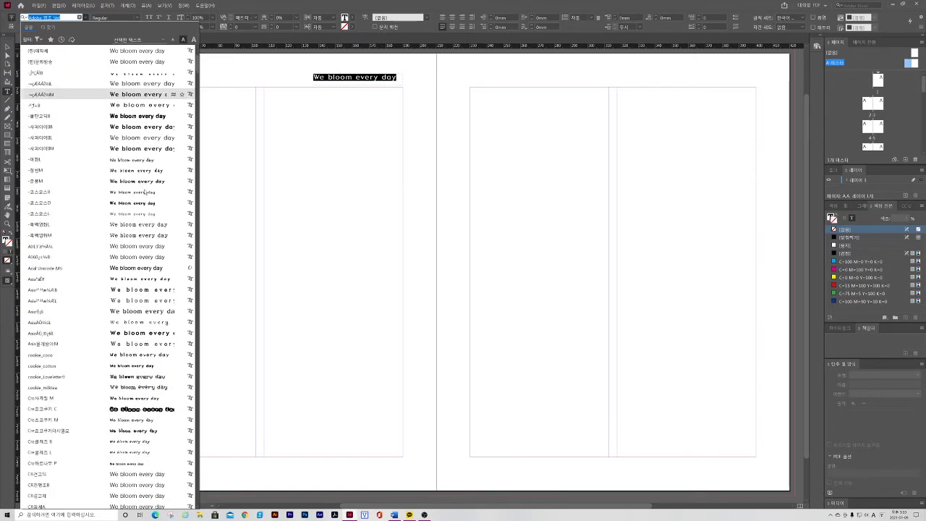
{"action": "scroll", "coordinate": [145, 192], "scroll_direction": "down", "scroll_amount": 5}
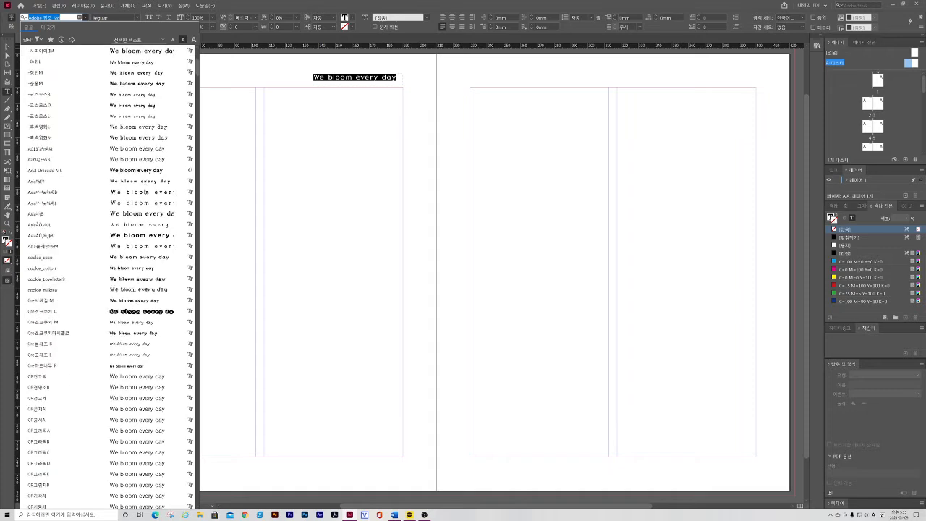
{"action": "scroll", "coordinate": [149, 208], "scroll_direction": "down", "scroll_amount": 10}
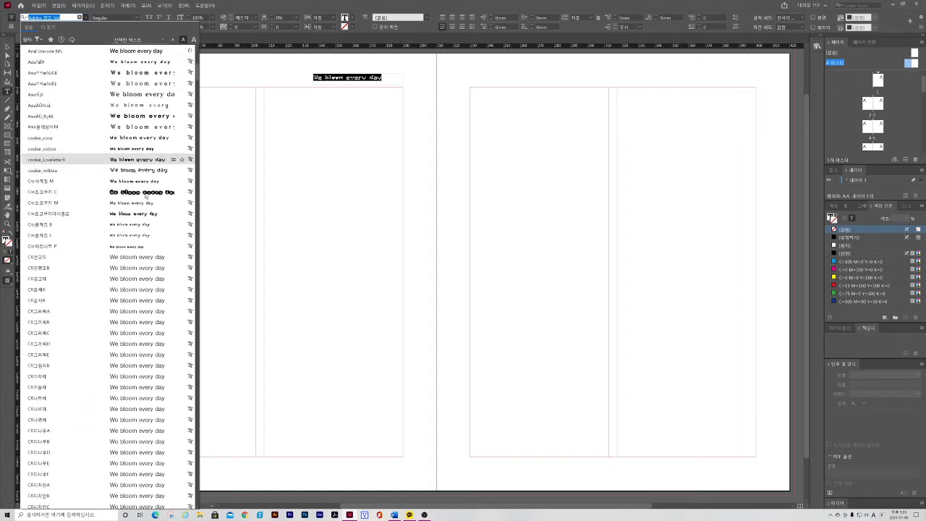
{"action": "scroll", "coordinate": [150, 214], "scroll_direction": "down", "scroll_amount": 3}
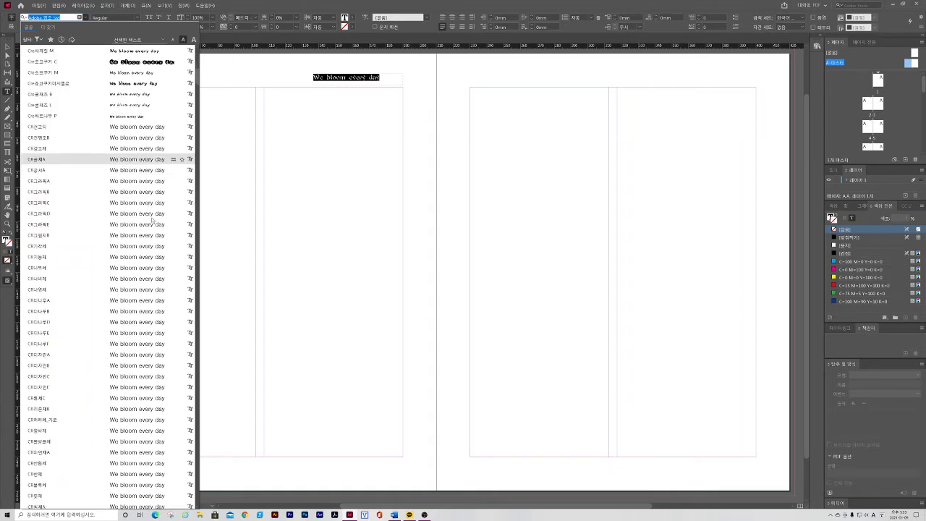
{"action": "scroll", "coordinate": [153, 221], "scroll_direction": "down", "scroll_amount": 14}
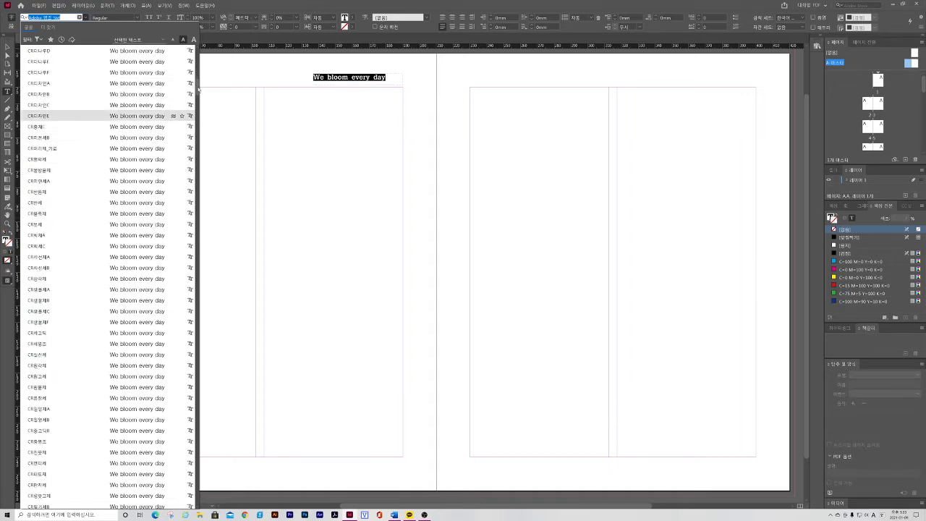
{"action": "left_click_drag", "start_coordinate": [197, 90], "coordinate": [181, 309]}
{"action": "scroll", "coordinate": [182, 309], "scroll_direction": "up", "scroll_amount": 1}
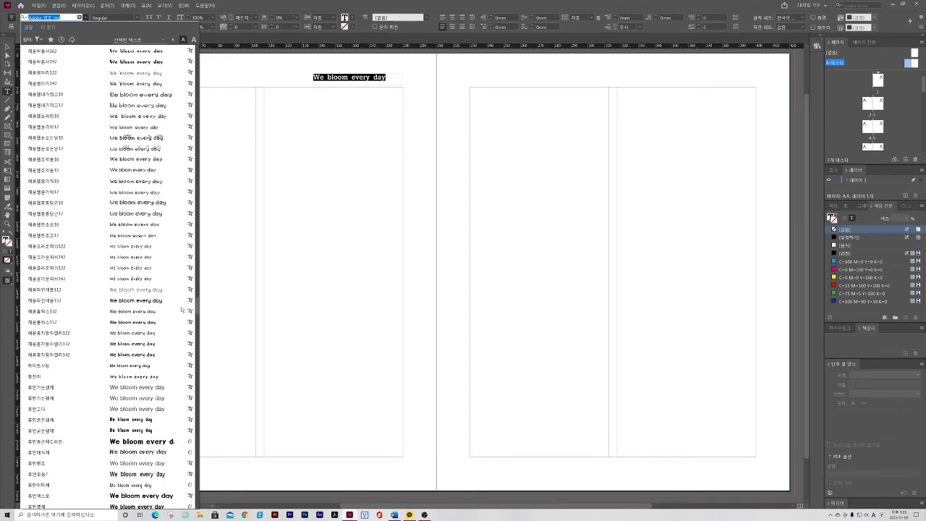
{"action": "scroll", "coordinate": [181, 309], "scroll_direction": "down", "scroll_amount": 2}
{"action": "scroll", "coordinate": [182, 310], "scroll_direction": "down", "scroll_amount": 6}
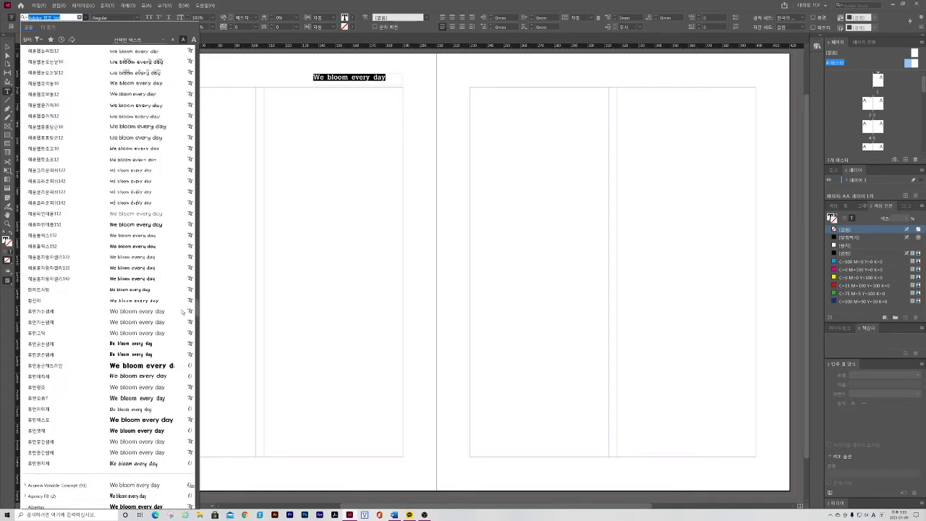
{"action": "scroll", "coordinate": [183, 316], "scroll_direction": "down", "scroll_amount": 6}
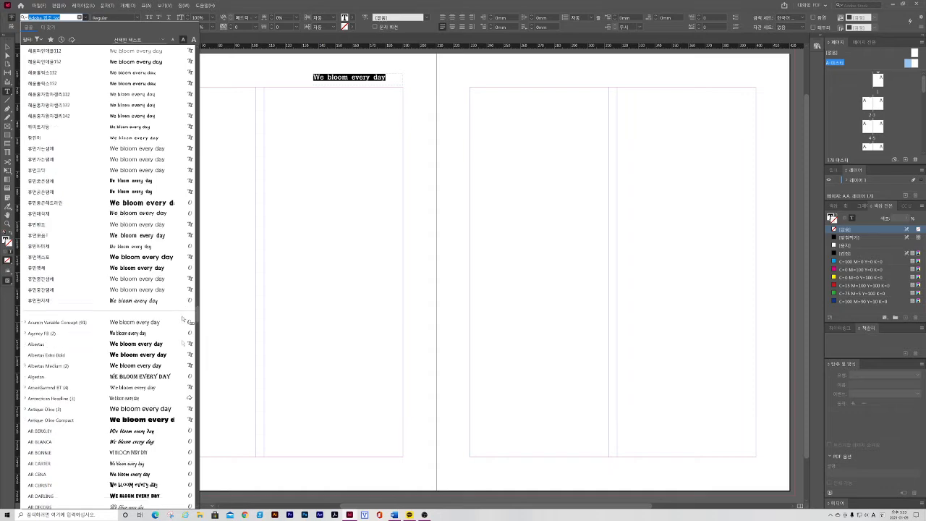
{"action": "scroll", "coordinate": [182, 325], "scroll_direction": "down", "scroll_amount": 7}
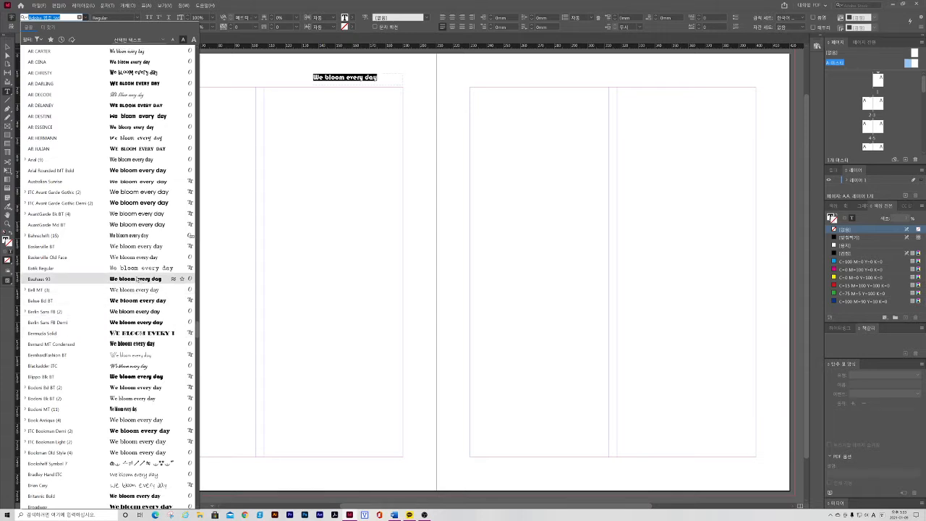
{"action": "left_click", "coordinate": [133, 281]}
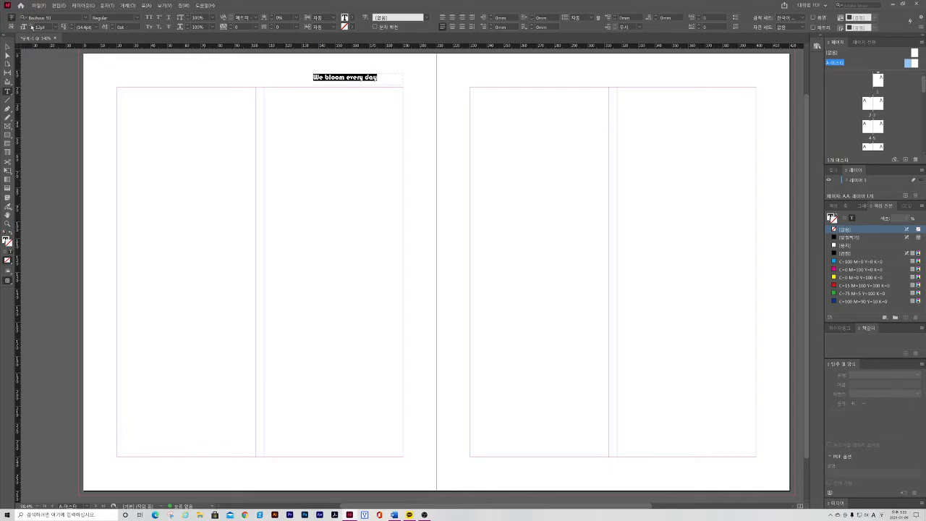
{"action": "left_click", "coordinate": [31, 26]}
{"action": "left_click", "coordinate": [31, 25]}
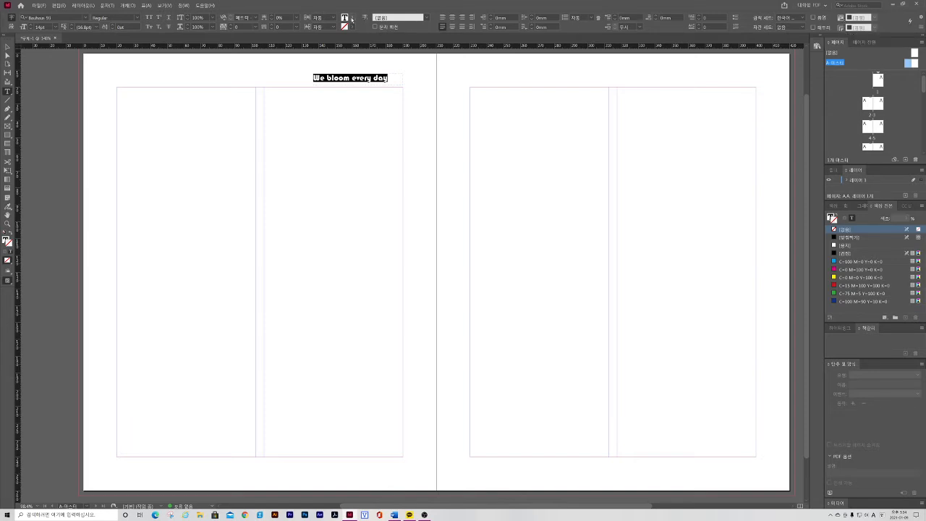
Look through the text fill's color, gradient and color group swatch views, and return to showing all swatches
{"action": "left_click", "coordinate": [351, 20]}
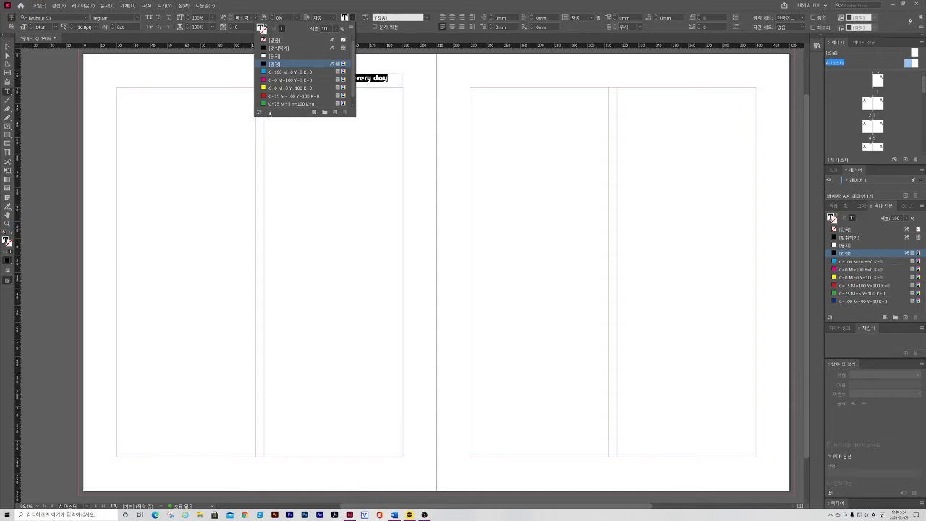
{"action": "left_click", "coordinate": [313, 112]}
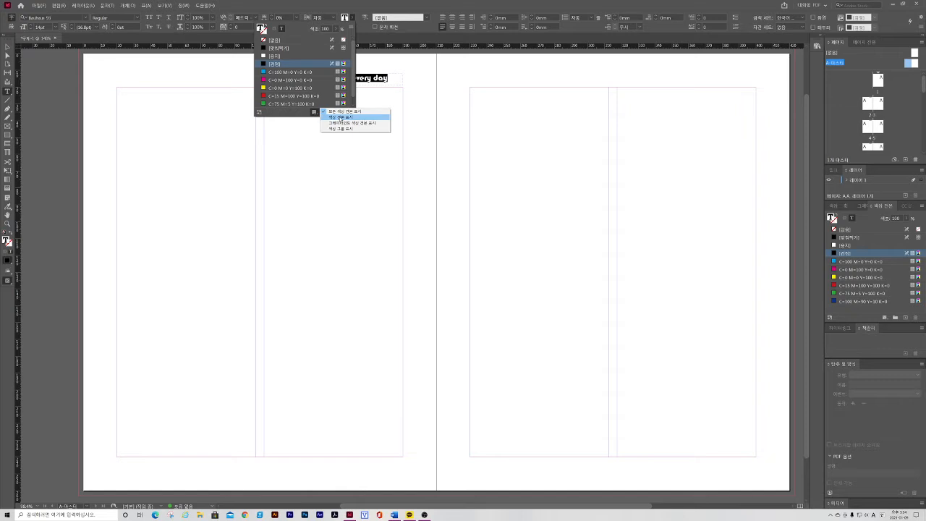
{"action": "left_click", "coordinate": [331, 116]}
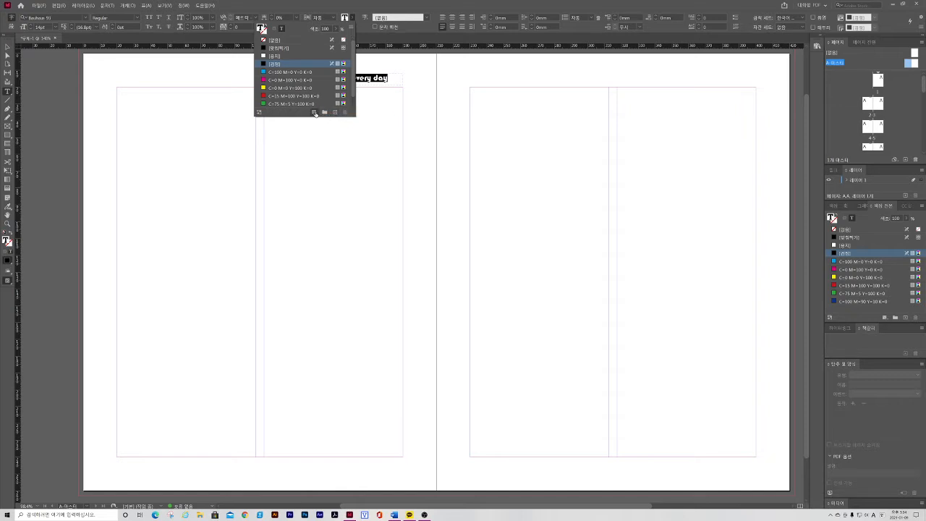
{"action": "left_click", "coordinate": [314, 112]}
{"action": "left_click", "coordinate": [334, 123]}
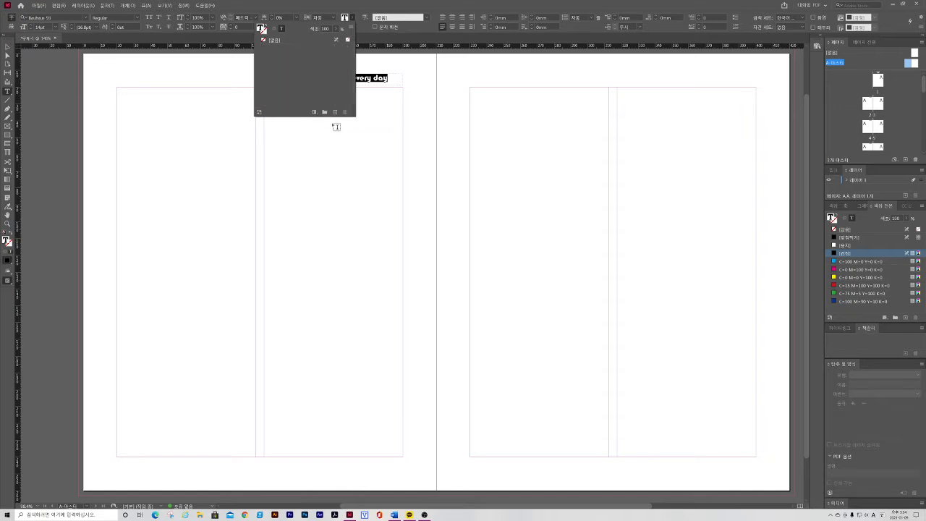
{"action": "left_click", "coordinate": [314, 112]}
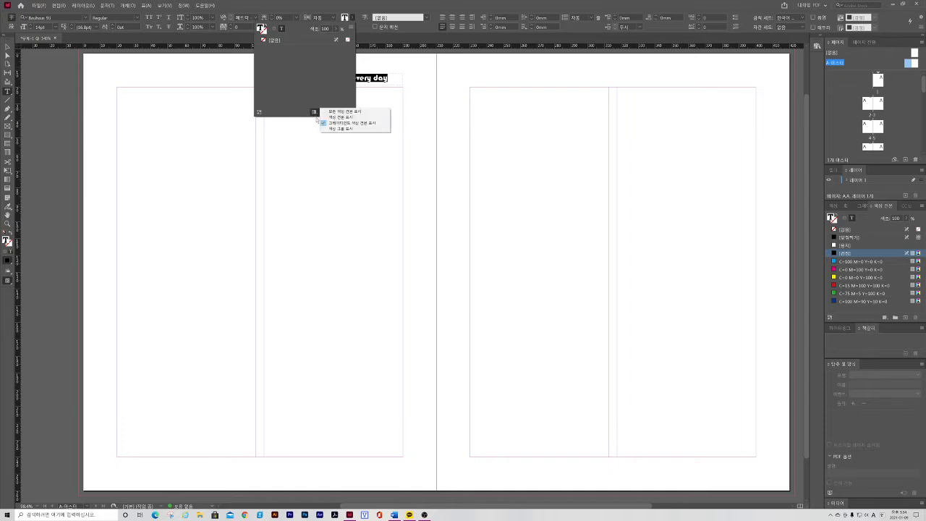
{"action": "left_click", "coordinate": [331, 128]}
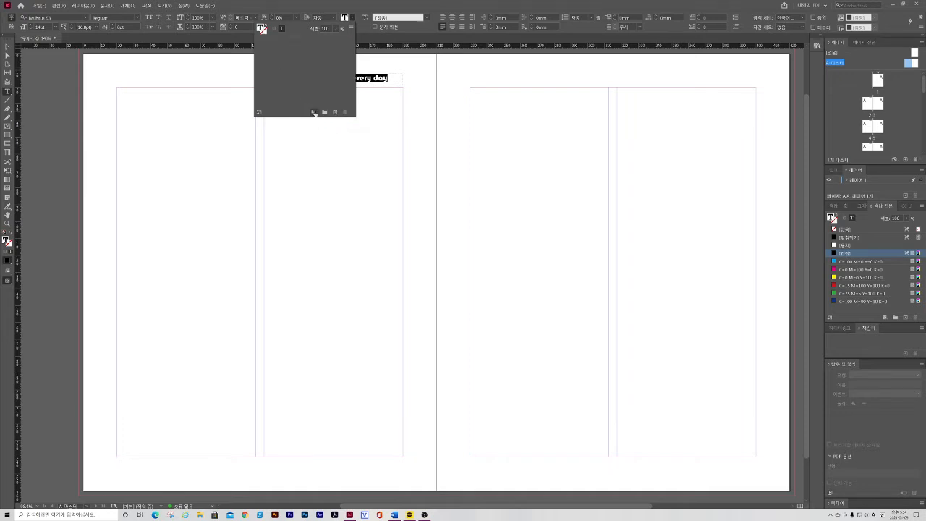
{"action": "left_click", "coordinate": [313, 112]}
{"action": "left_click", "coordinate": [334, 112]}
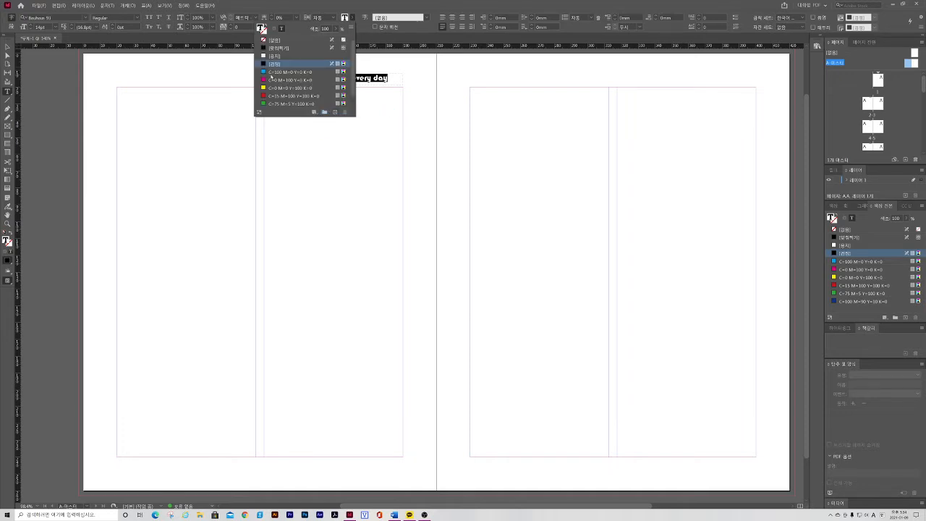
{"action": "scroll", "coordinate": [291, 91], "scroll_direction": "up", "scroll_amount": 1}
Try the Paper and Registration swatches on the header text and return its fill to Black
{"action": "left_click", "coordinate": [351, 29]}
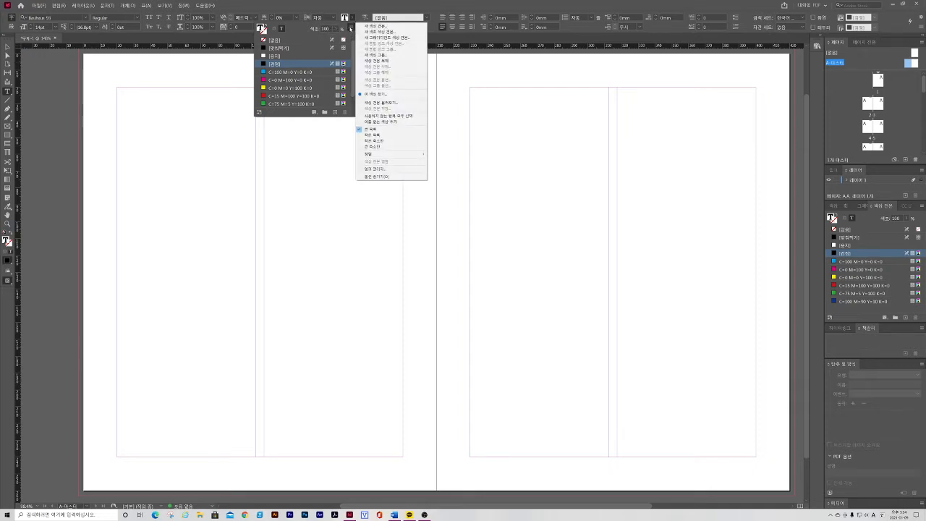
{"action": "left_click", "coordinate": [307, 58]}
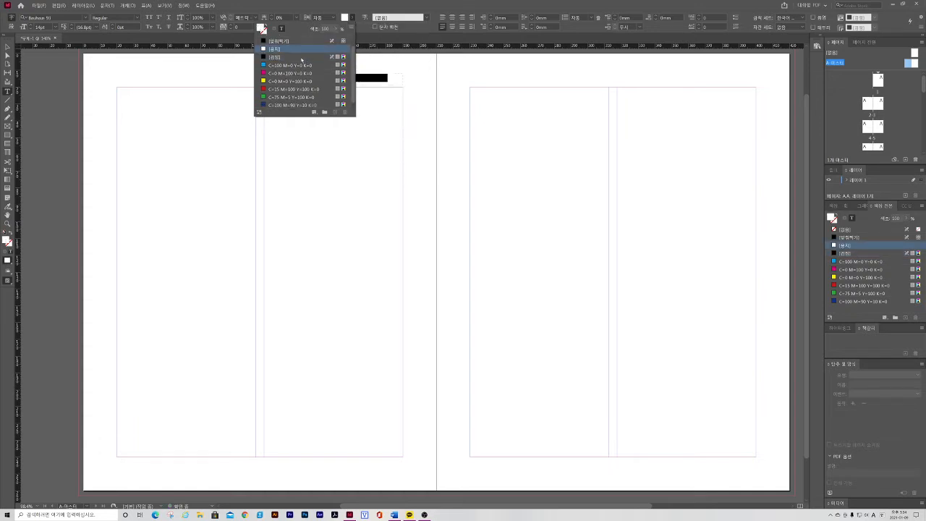
{"action": "left_click", "coordinate": [283, 42]}
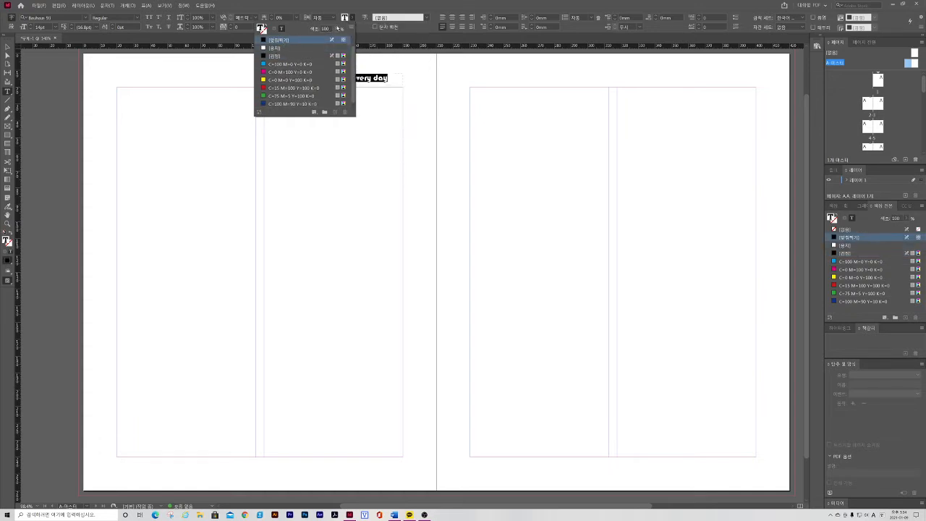
{"action": "left_click", "coordinate": [350, 27]}
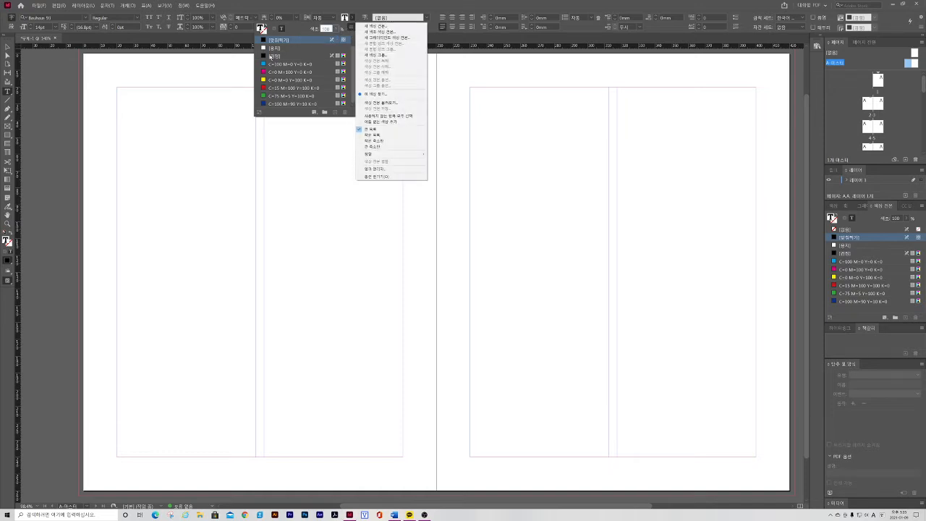
{"action": "left_click", "coordinate": [269, 55]}
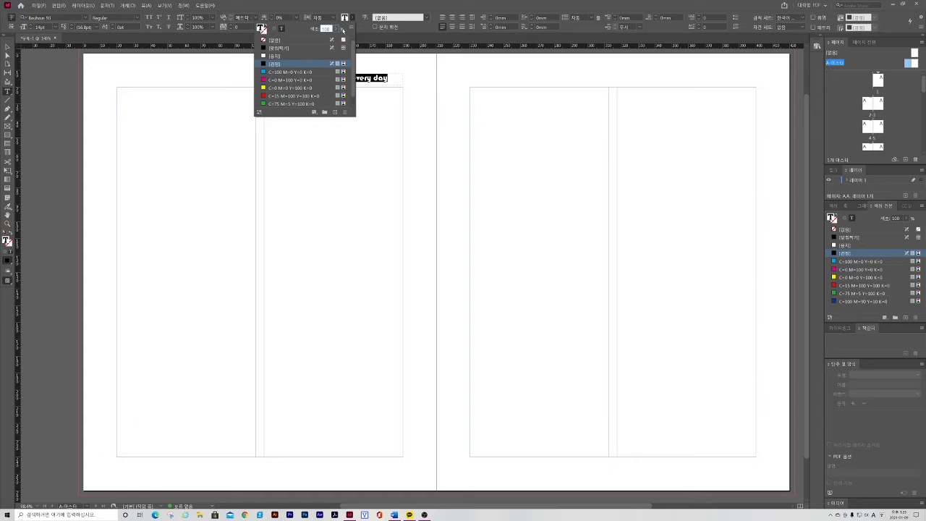
Lighten the header text to gray by setting the tint of its Black fill to 63%
{"action": "left_click", "coordinate": [337, 29]}
{"action": "left_click_drag", "start_coordinate": [332, 39], "coordinate": [322, 39]}
{"action": "left_click", "coordinate": [377, 62]}
{"action": "left_click", "coordinate": [381, 78]}
{"action": "left_click", "coordinate": [394, 78]}
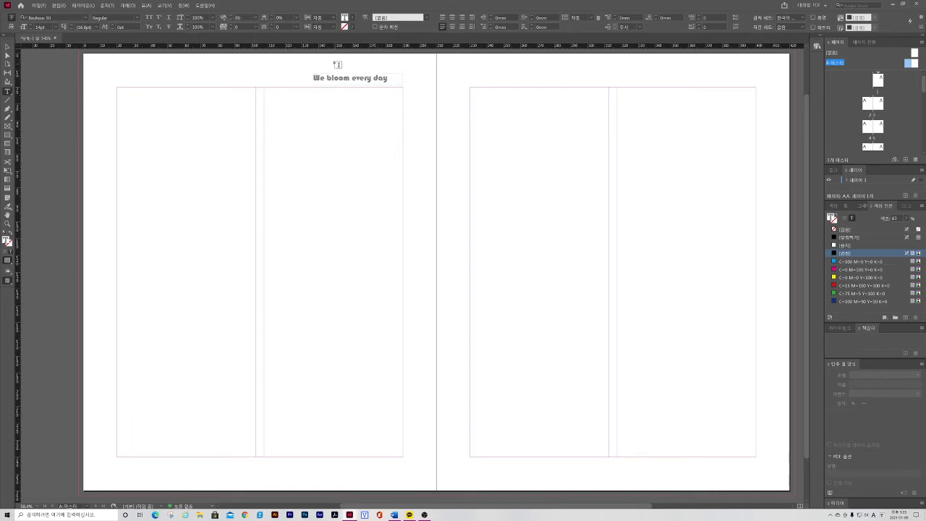
{"action": "left_click", "coordinate": [351, 19]}
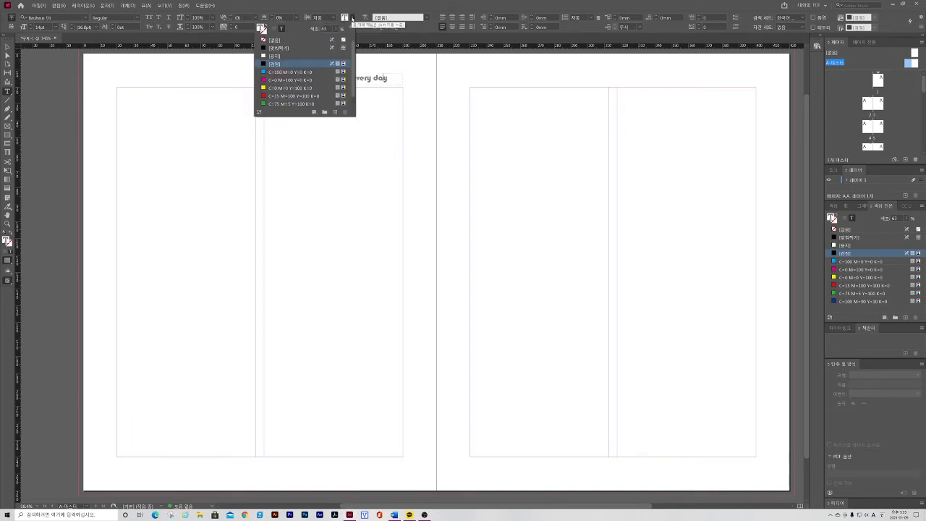
{"action": "left_click", "coordinate": [377, 78]}
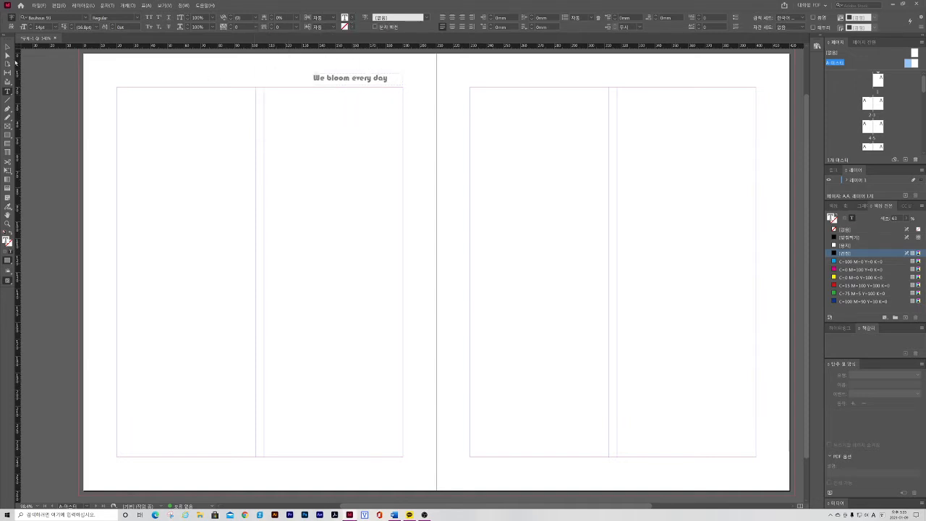
Nudge the header frame above the left page's second column to about X 137.25 mm, Y 11.75 mm
{"action": "left_click", "coordinate": [8, 47]}
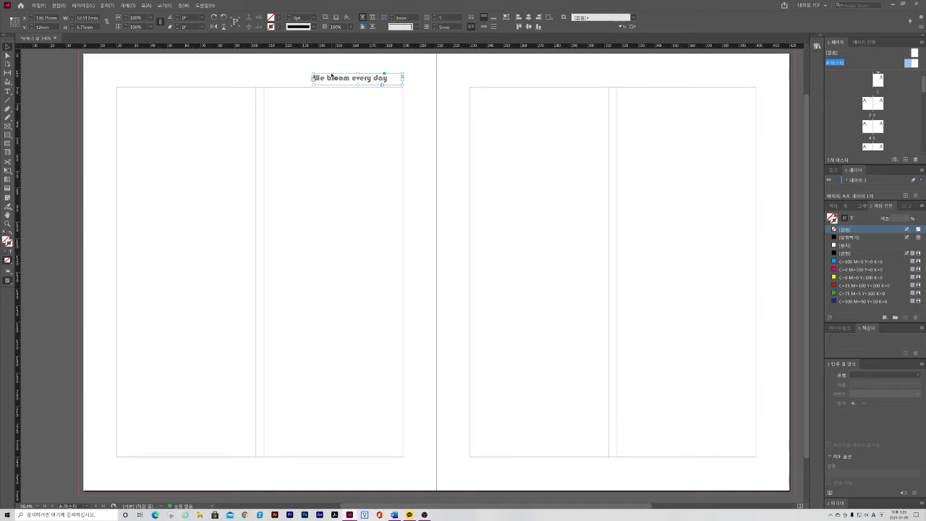
{"action": "left_click_drag", "start_coordinate": [330, 75], "coordinate": [331, 77]}
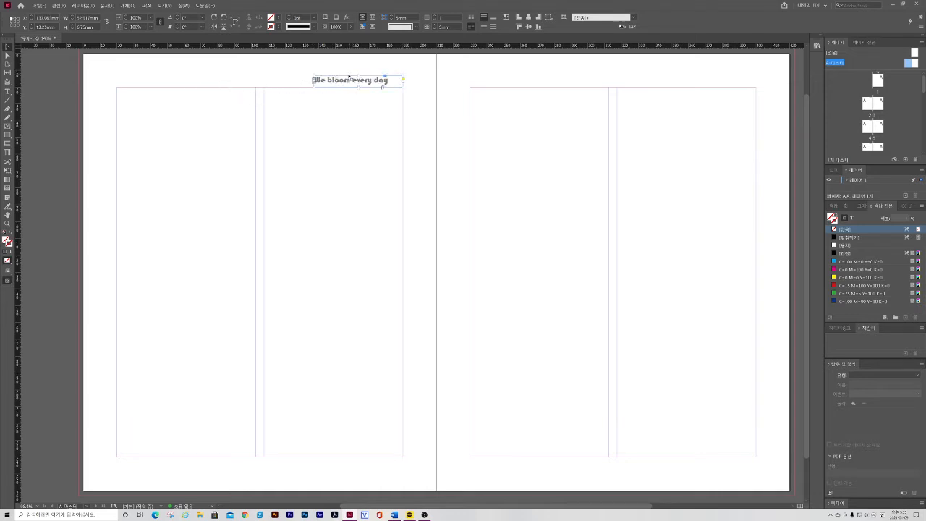
{"action": "left_click_drag", "start_coordinate": [348, 77], "coordinate": [348, 74]}
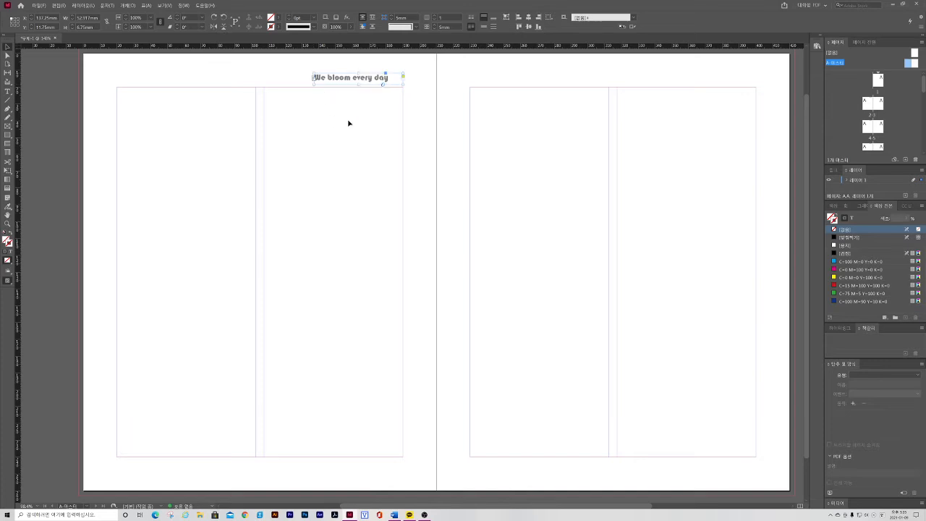
Compare the header on the left master page with the header in the Word document, switching between InDesign and Word
{"action": "key", "text": "alt+Tab"}
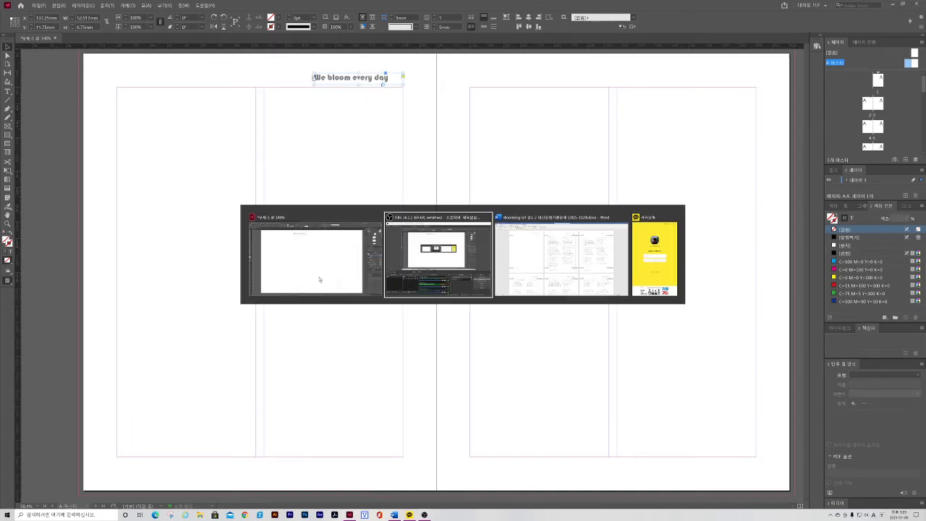
{"action": "key", "text": "alt+Tab"}
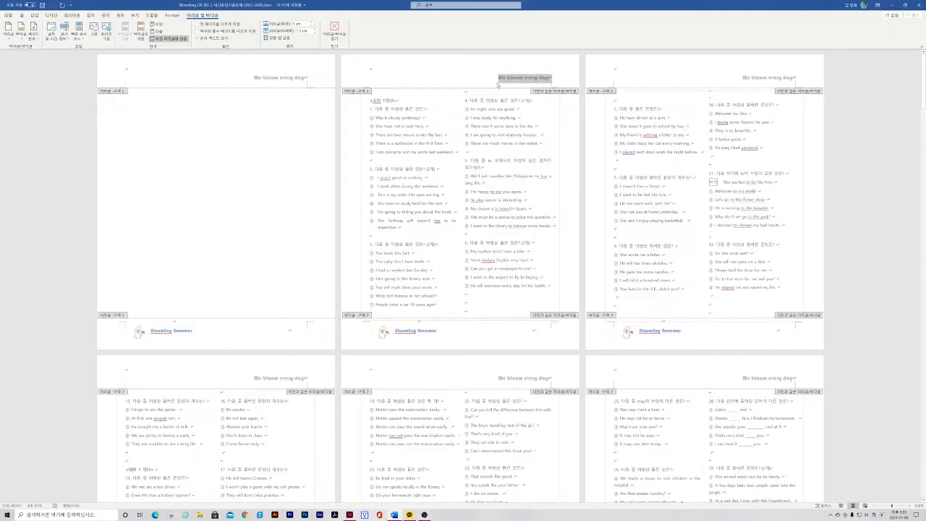
{"action": "key", "text": "alt+Tab"}
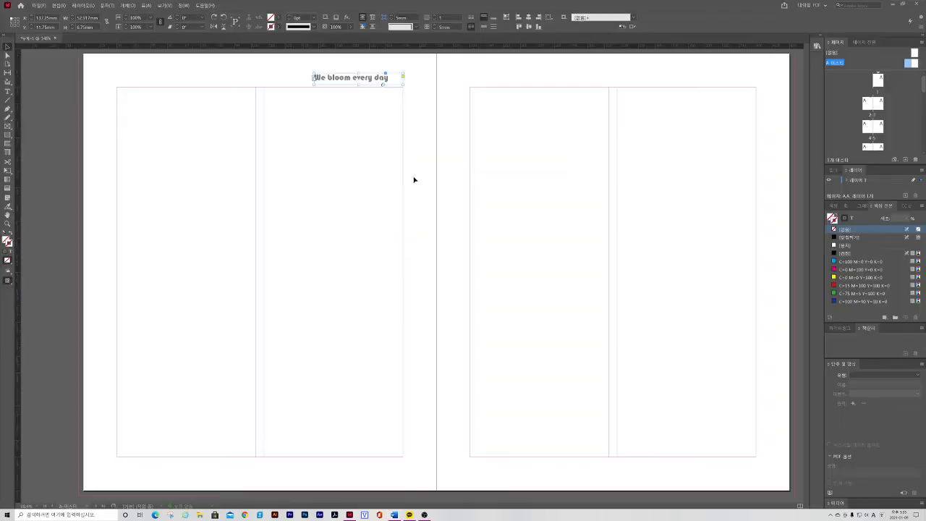
{"action": "key", "text": "alt+Tab"}
{"action": "key", "text": "alt+Tab"}
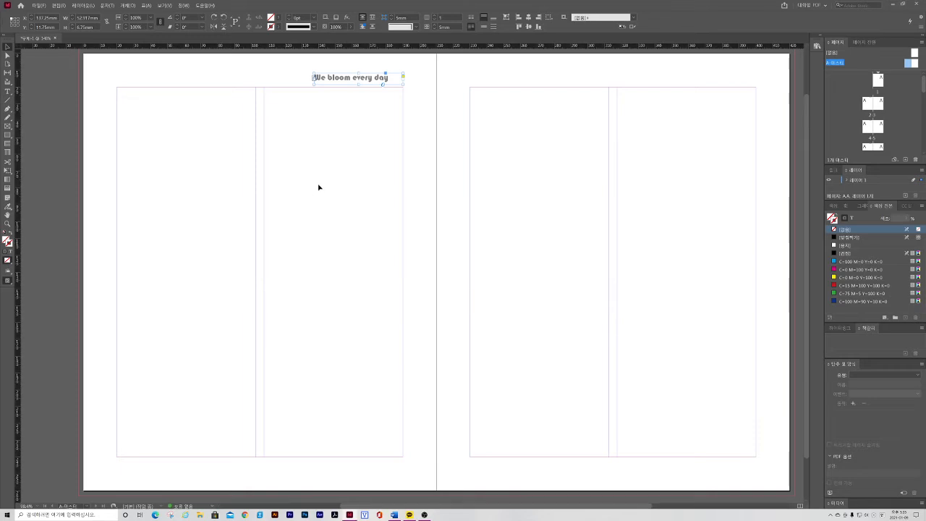
{"action": "key", "text": "alt+Tab"}
{"action": "key", "text": "alt+Tab"}
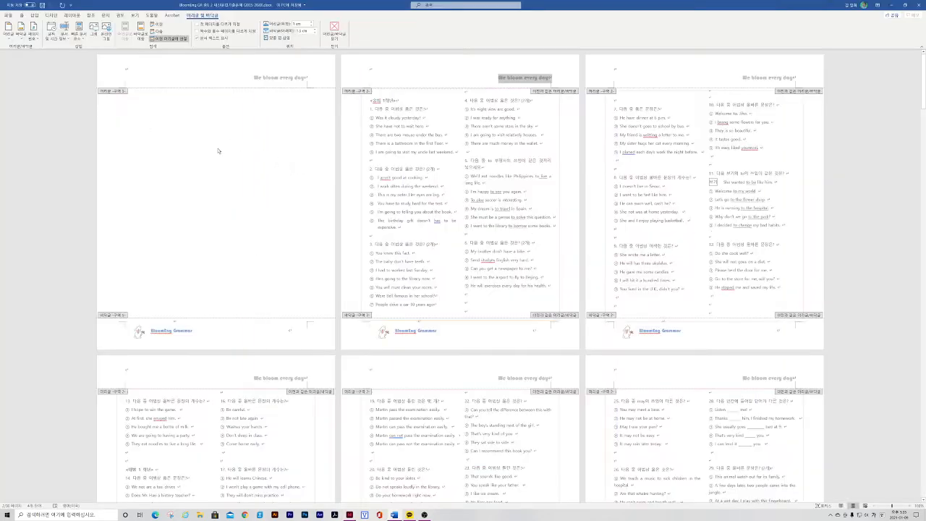
Copy the rabbit picture from the Word footer and place it in InDesign below the left page's first column, about X 15.5 mm, Y 237.63 mm
{"action": "left_click", "coordinate": [218, 332]}
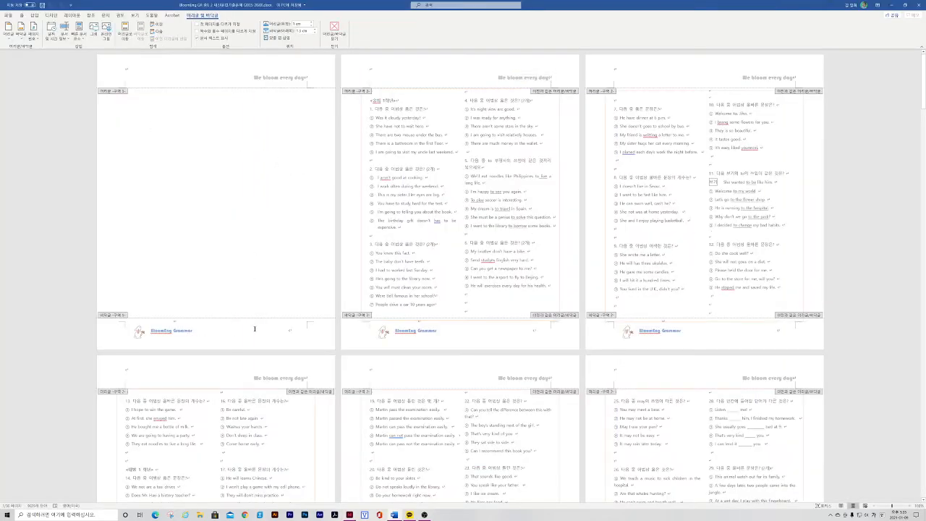
{"action": "triple_click", "coordinate": [199, 331]}
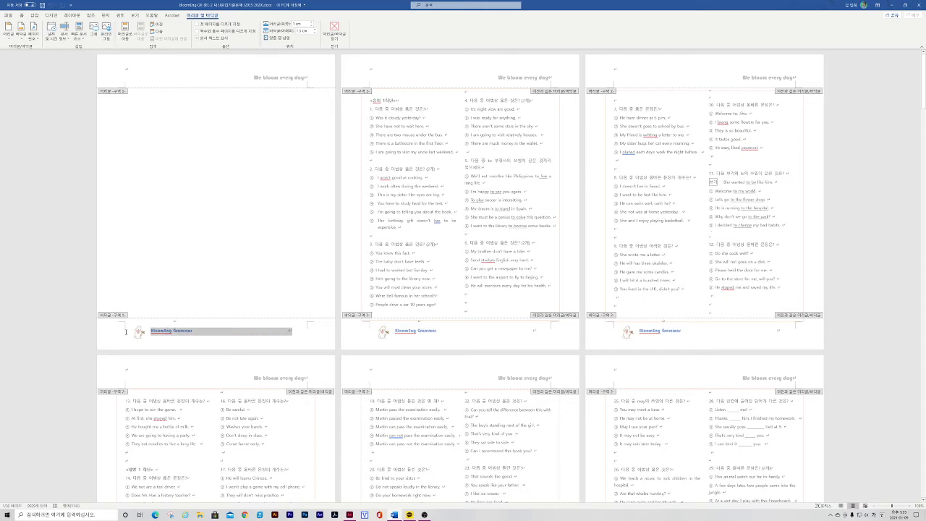
{"action": "left_click", "coordinate": [136, 333]}
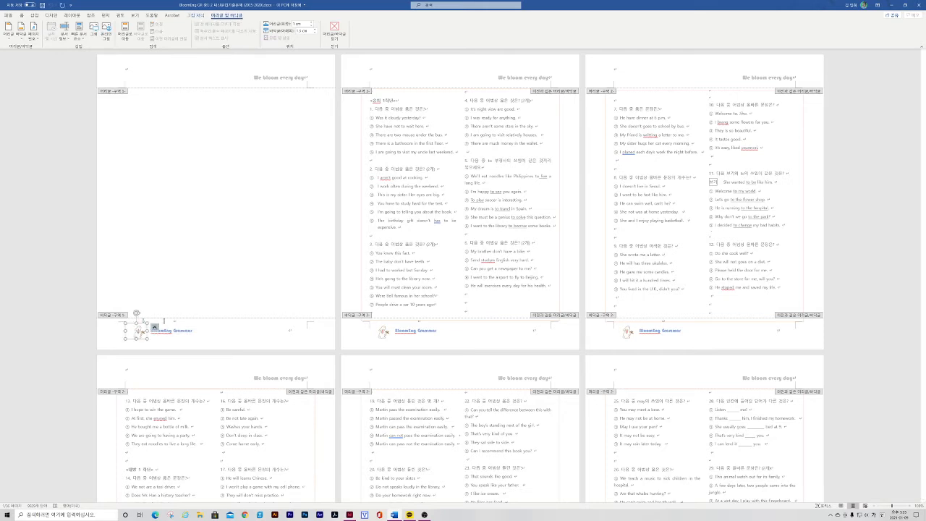
{"action": "key", "text": "alt+Tab"}
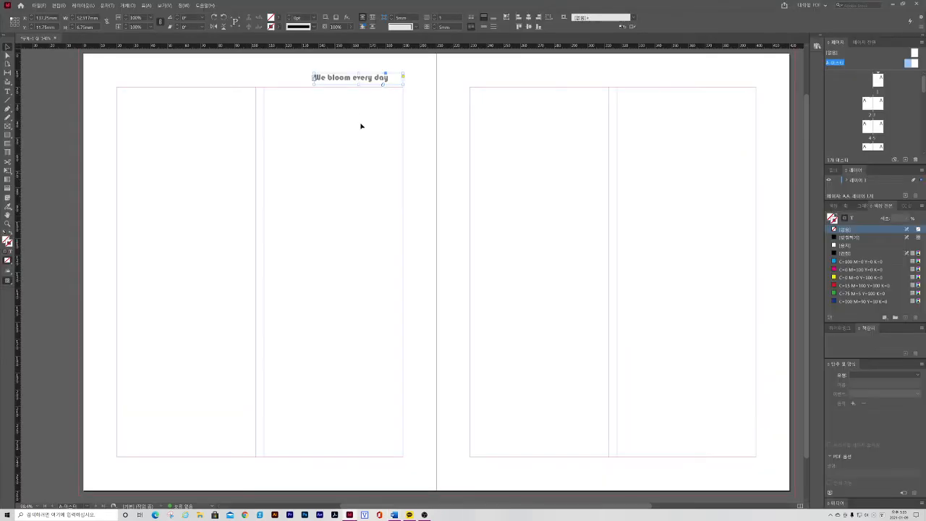
{"action": "left_click", "coordinate": [149, 471]}
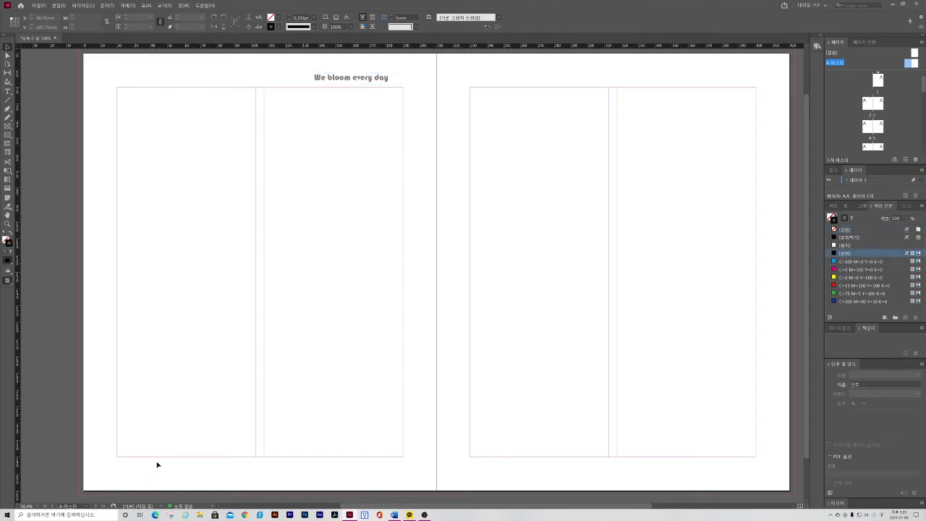
{"action": "key", "text": "ctrl+v"}
{"action": "left_click_drag", "start_coordinate": [418, 273], "coordinate": [134, 457]}
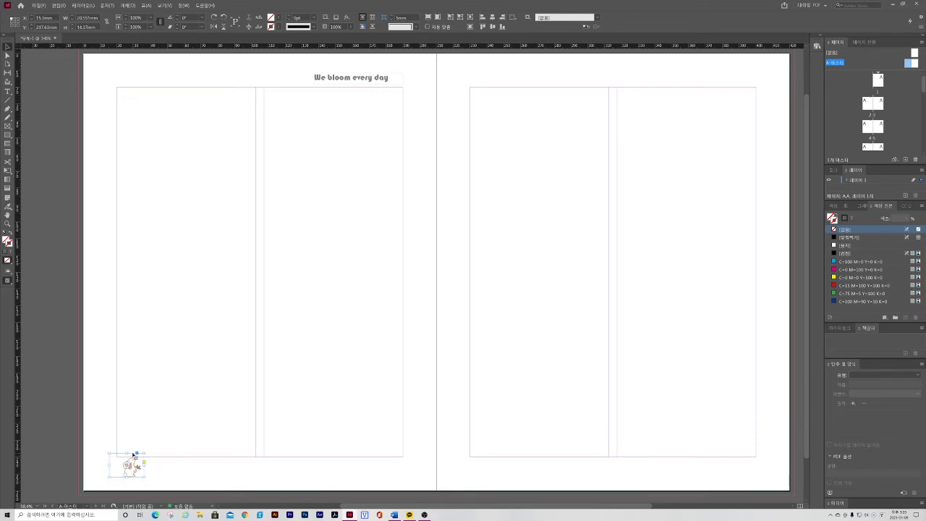
Compare the placed rabbit picture with the footer in the Word document
{"action": "key", "text": "alt+Tab"}
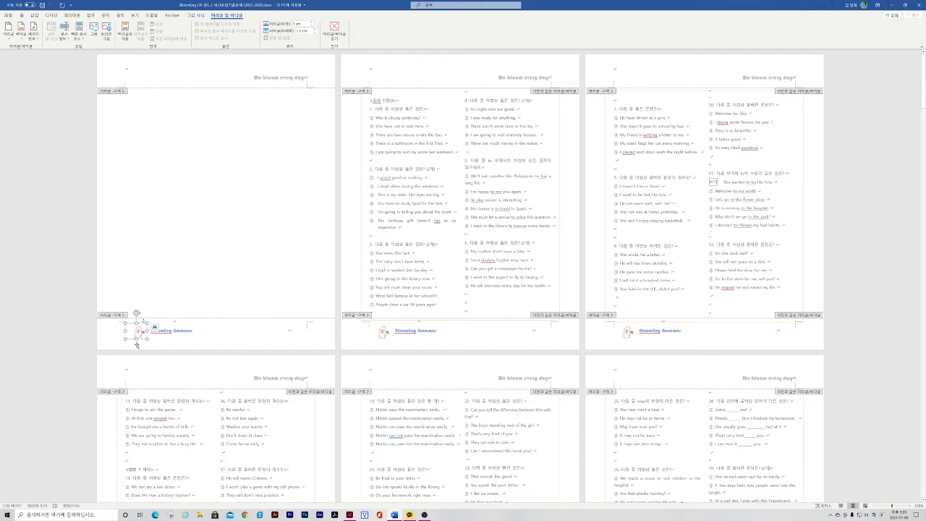
{"action": "key", "text": "alt+Tab"}
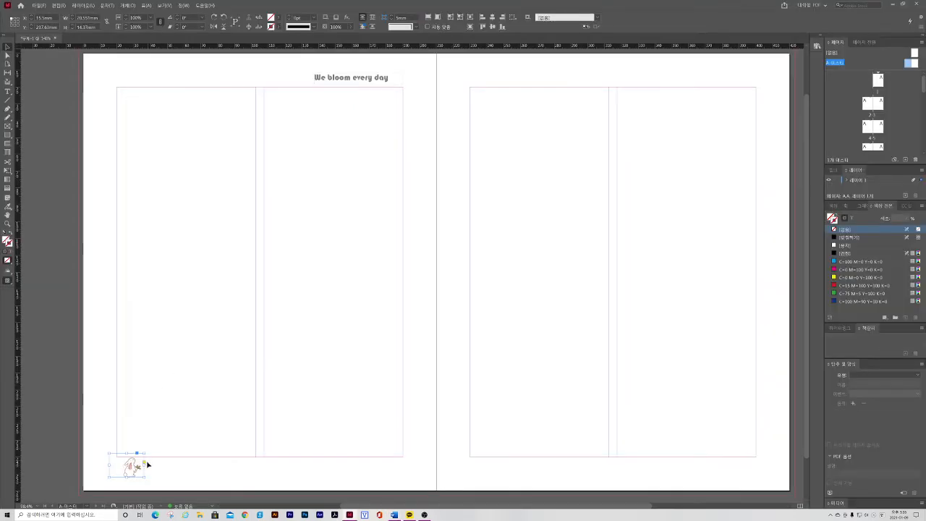
{"action": "key", "text": "alt+Tab"}
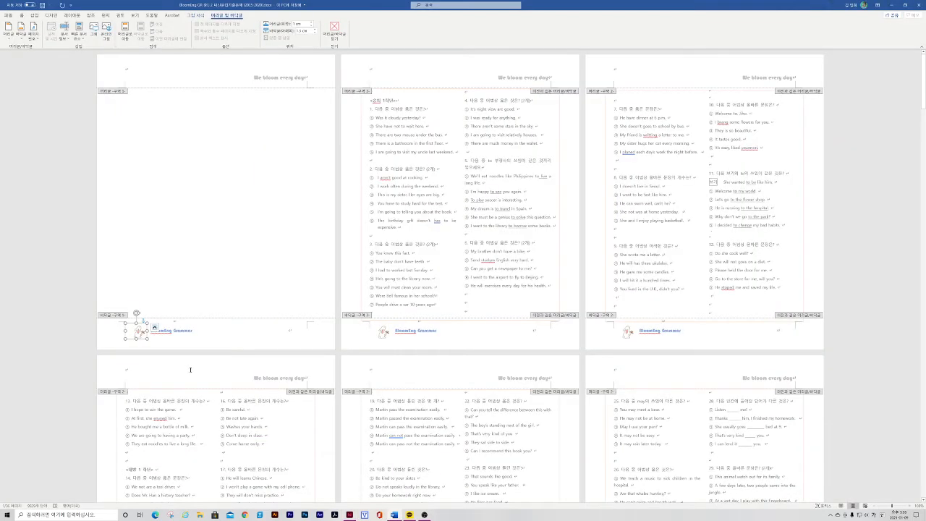
{"action": "key", "text": "alt+Tab"}
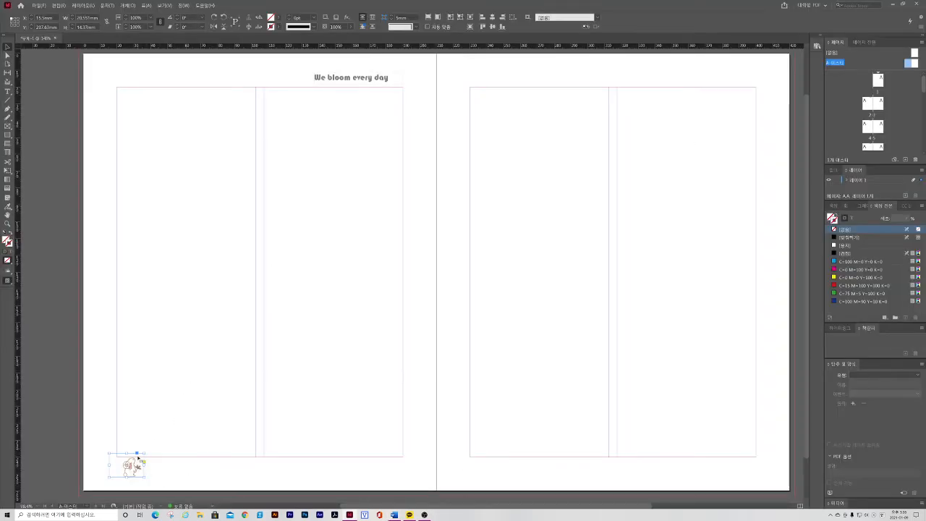
Copy the "BloomEng Grammar" footer text from Word into InDesign and place its frame, about 6.75 mm high, beside the rabbit picture
{"action": "key", "text": "alt+Tab"}
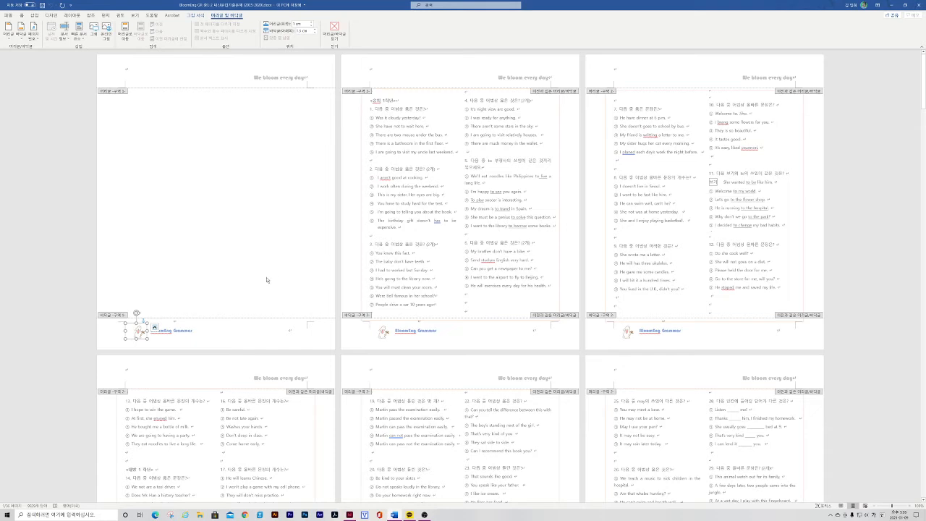
{"action": "left_click", "coordinate": [187, 332]}
{"action": "triple_click", "coordinate": [187, 331]}
{"action": "key", "text": "ctrl+c"}
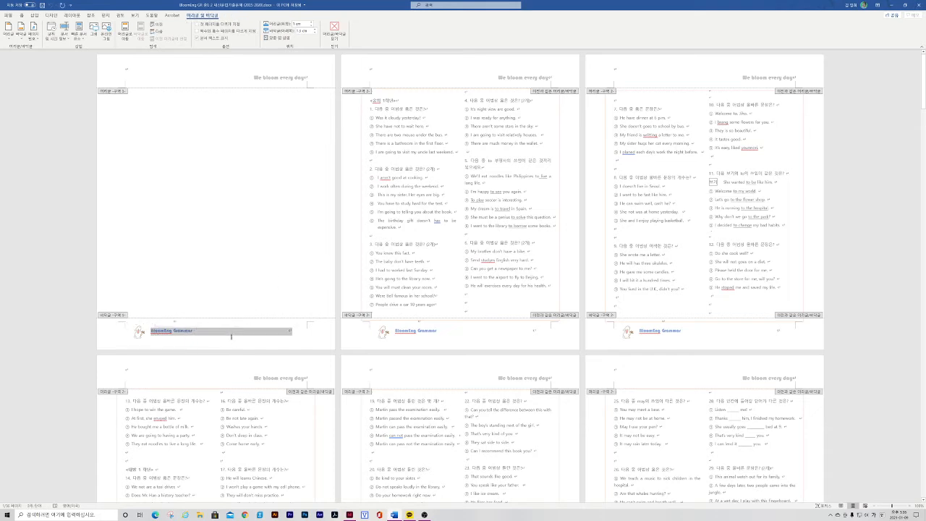
{"action": "key", "text": "alt+Tab"}
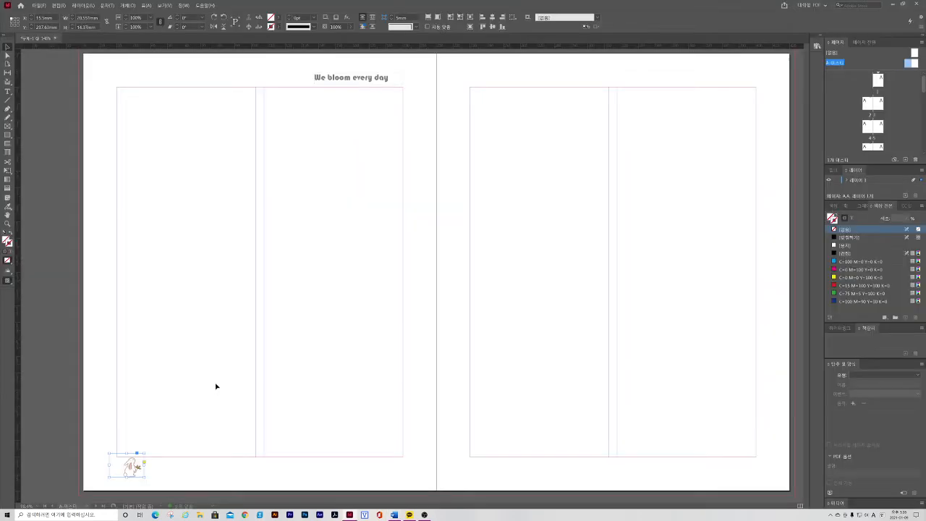
{"action": "left_click", "coordinate": [166, 466]}
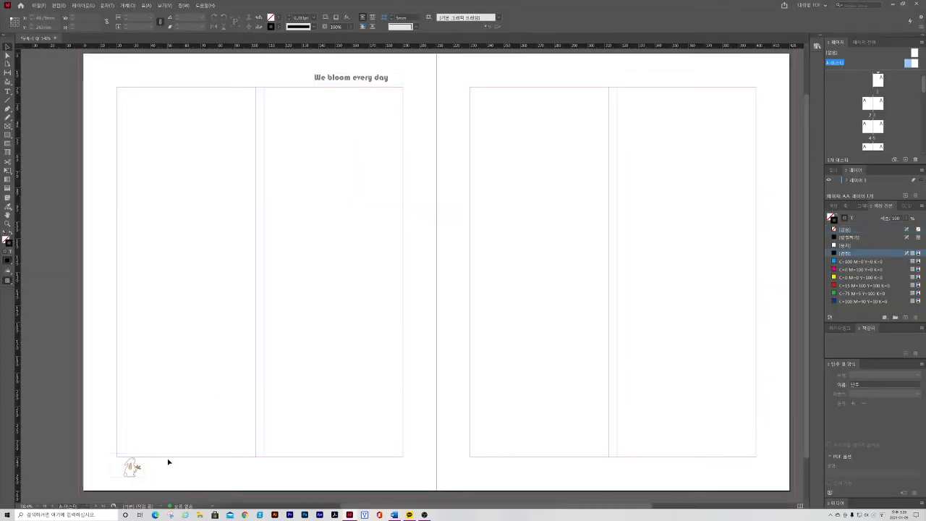
{"action": "key", "text": "ctrl+v"}
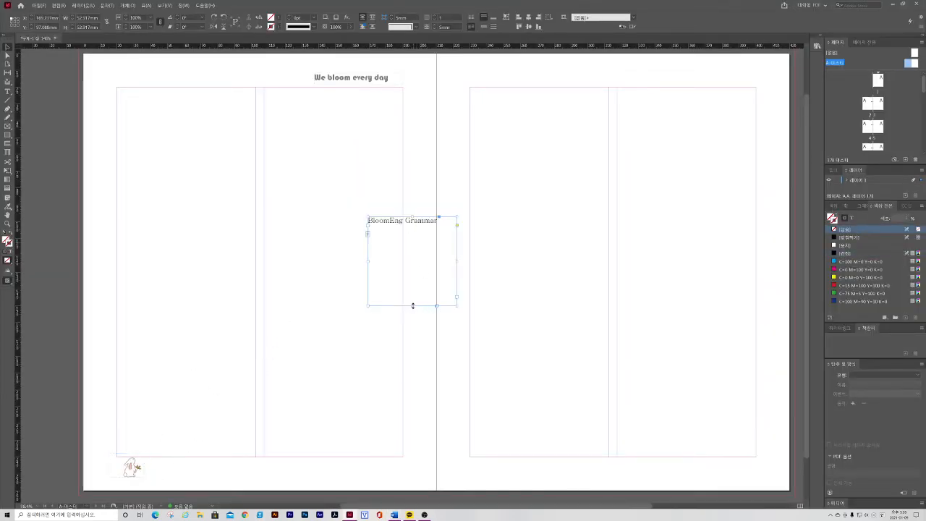
{"action": "left_click_drag", "start_coordinate": [412, 305], "coordinate": [144, 464]}
Check the footer text in Word, then set the InDesign footer text's fill to Black with a 63% tint
{"action": "double_click", "coordinate": [204, 465]}
{"action": "left_click", "coordinate": [211, 464]}
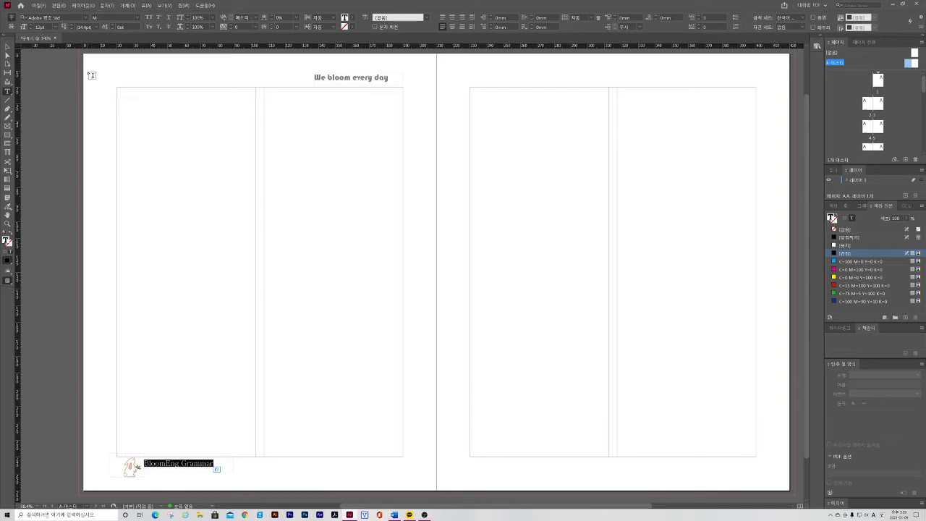
{"action": "key", "text": "alt+Tab"}
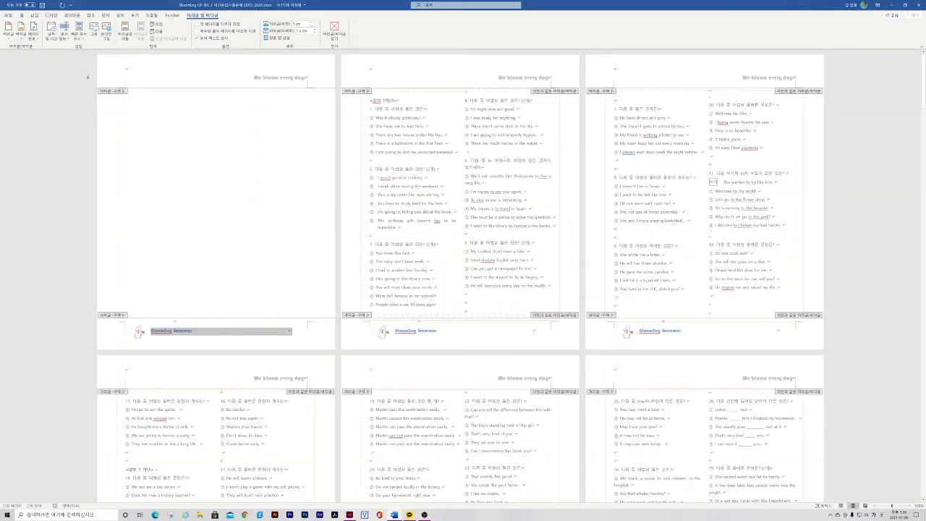
{"action": "key", "text": "alt+Tab"}
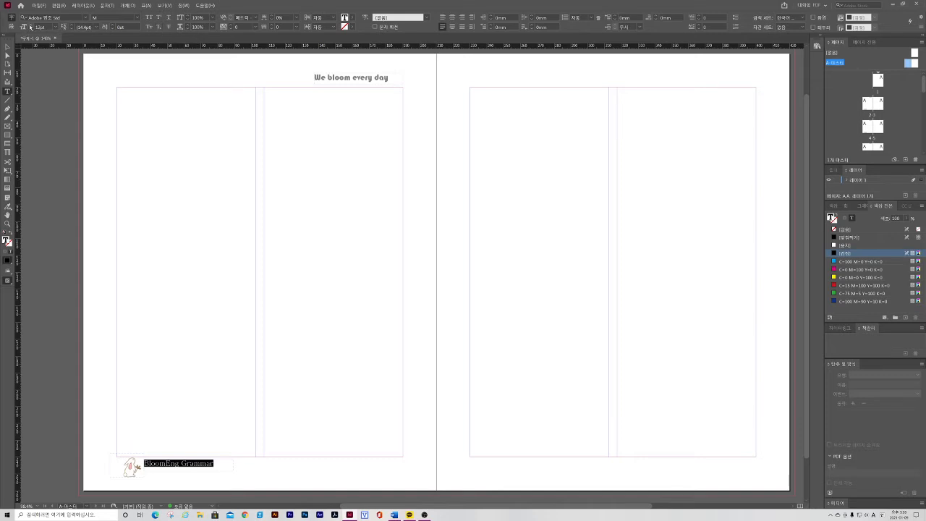
{"action": "left_click", "coordinate": [353, 20]}
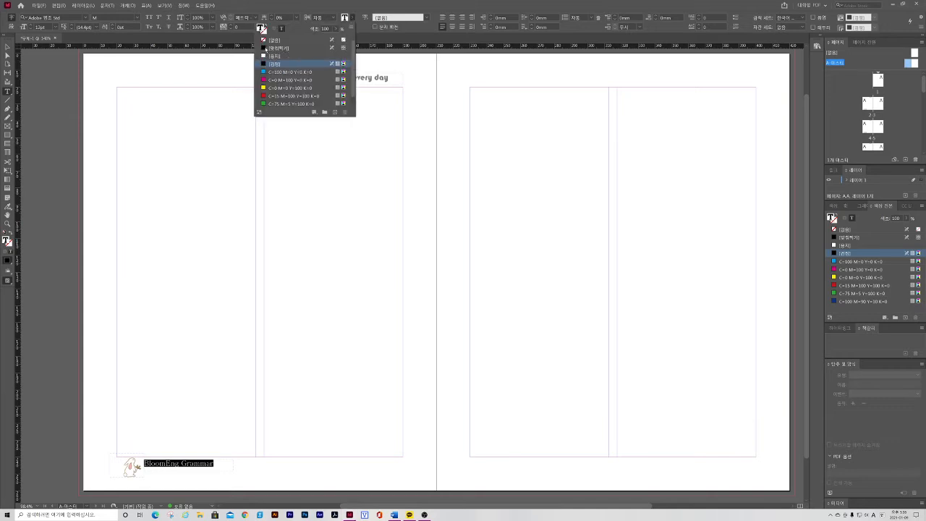
{"action": "left_click", "coordinate": [279, 47]}
{"action": "left_click", "coordinate": [279, 63]}
{"action": "left_click", "coordinate": [335, 29]}
{"action": "left_click_drag", "start_coordinate": [336, 37], "coordinate": [322, 38]}
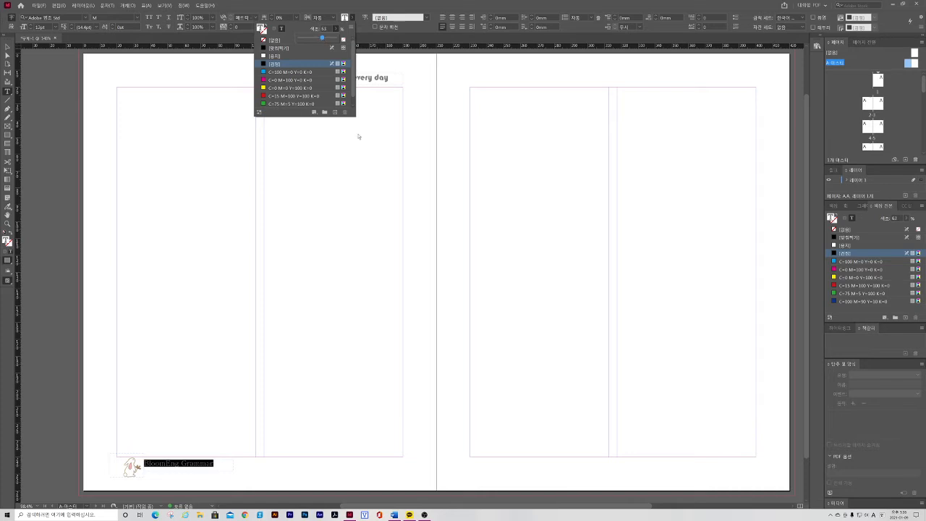
{"action": "left_click", "coordinate": [387, 82]}
Set the whole "BloomEng Grammar" footer text in the Bauhaus 93 font
{"action": "left_click", "coordinate": [217, 464]}
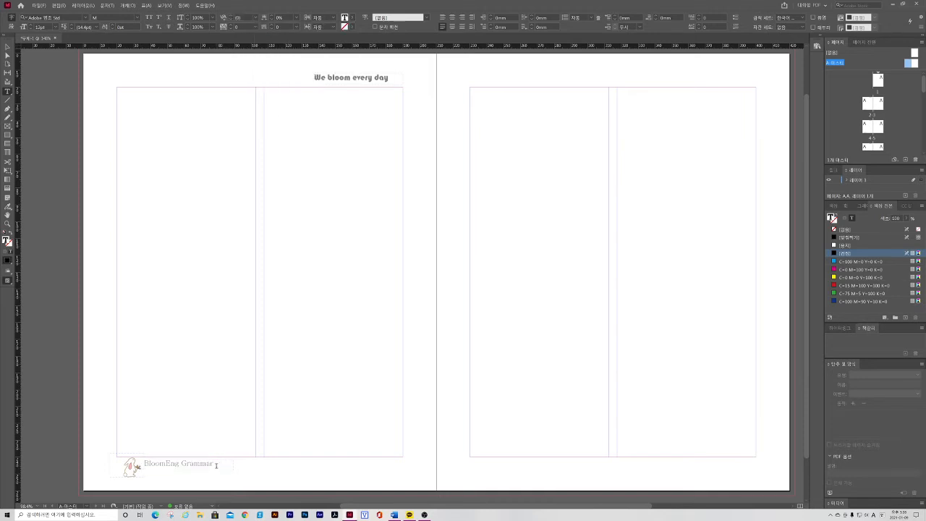
{"action": "left_click", "coordinate": [218, 466]}
{"action": "left_click_drag", "start_coordinate": [215, 464], "coordinate": [143, 464]}
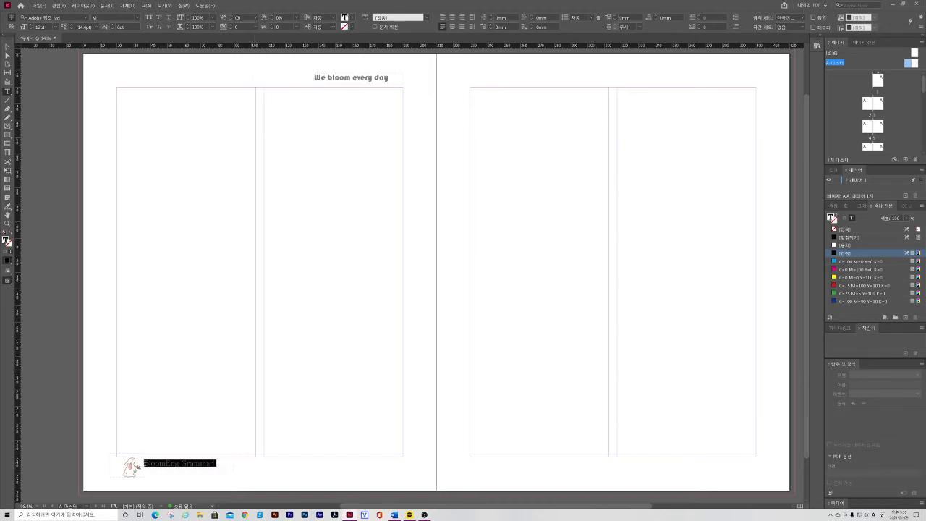
{"action": "left_click", "coordinate": [86, 17]}
{"action": "left_click", "coordinate": [85, 18]}
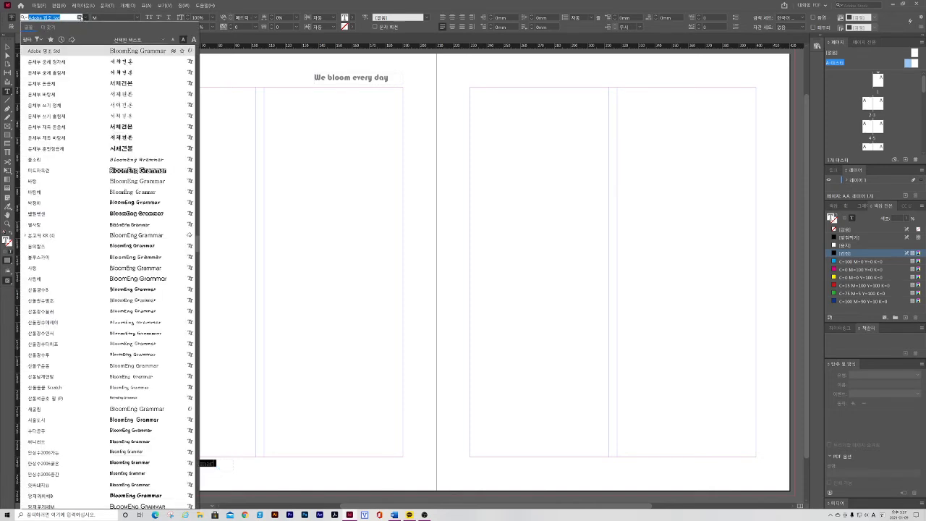
{"action": "type", "text": "bau"}
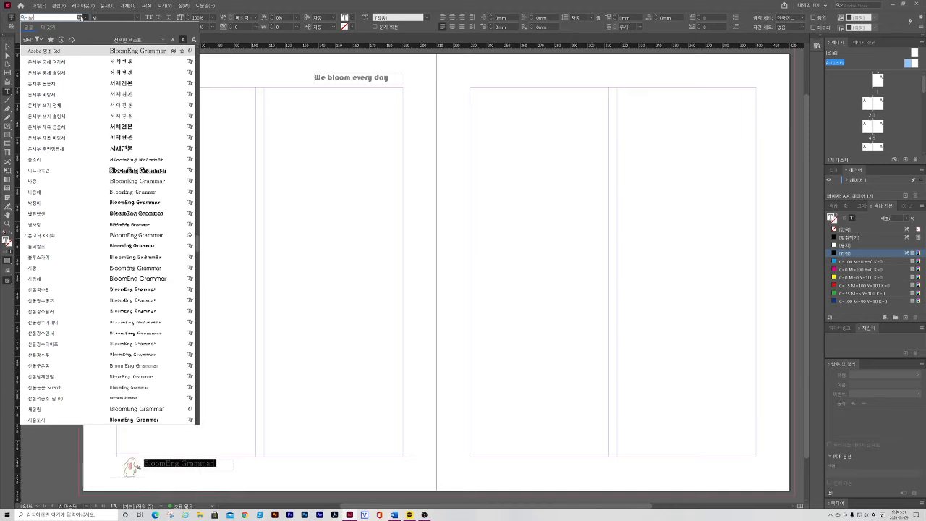
{"action": "type", "text": "haus"}
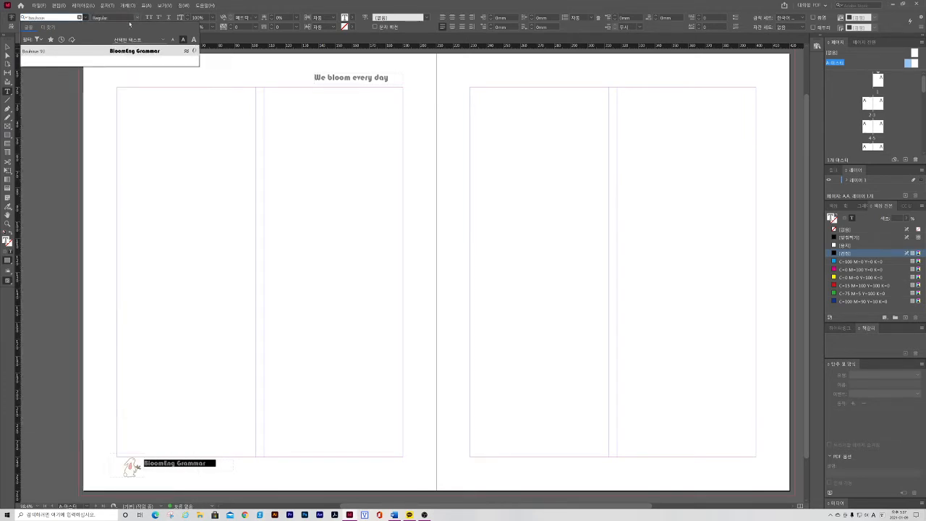
{"action": "key", "text": "Return"}
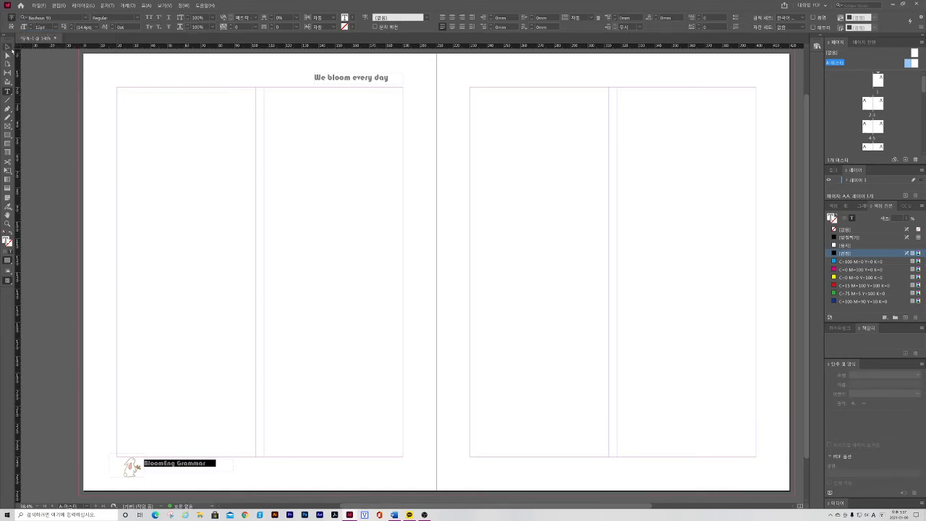
Move the footer text frame down slightly to about Y 243.25 mm, and select the "We bloom every day" header frame
{"action": "left_click", "coordinate": [8, 48]}
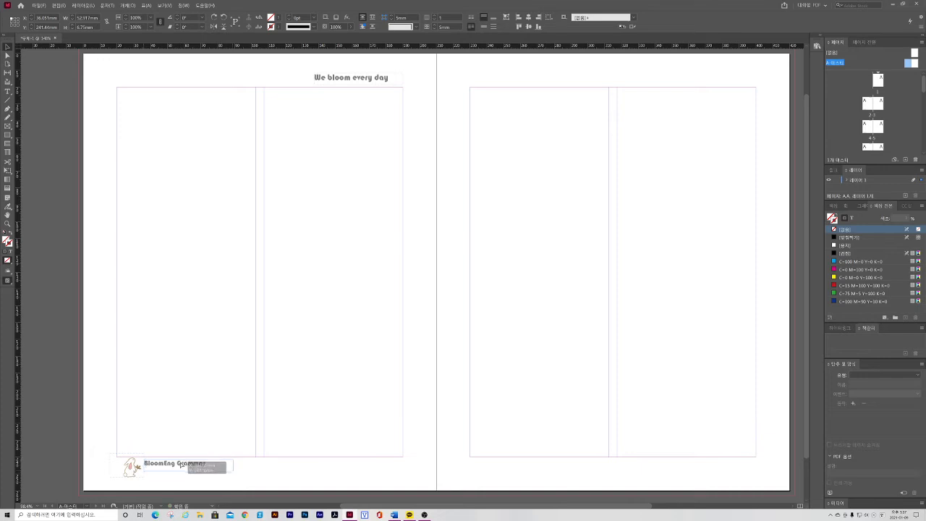
{"action": "left_click_drag", "start_coordinate": [181, 464], "coordinate": [180, 466]}
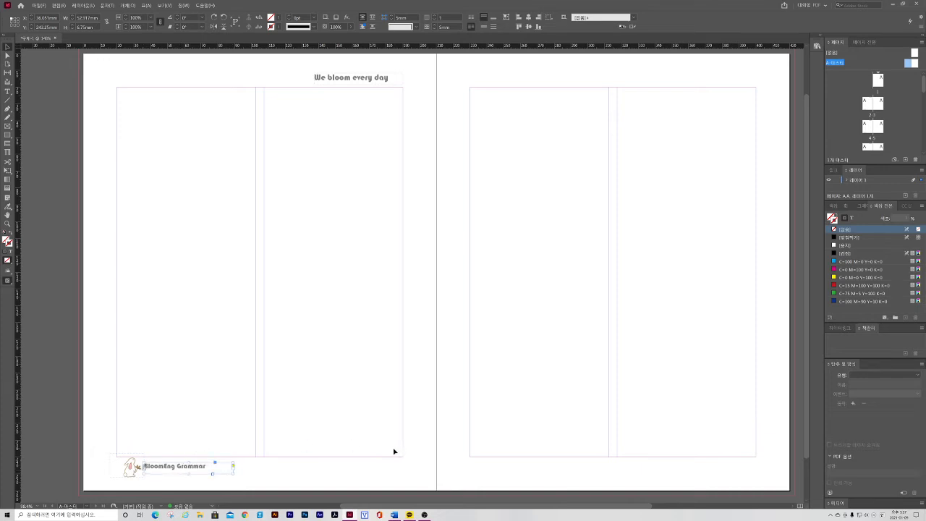
{"action": "left_click", "coordinate": [377, 466]}
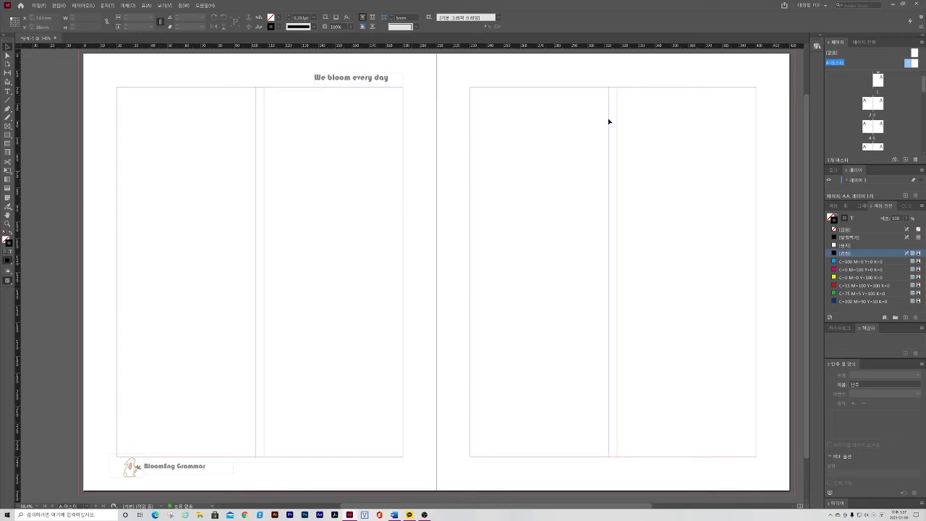
{"action": "left_click", "coordinate": [351, 78]}
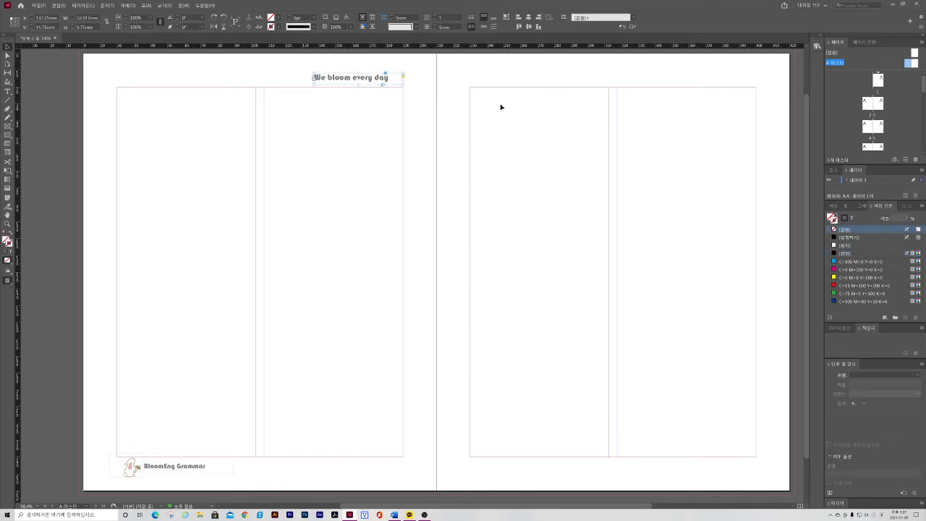
Duplicate the "We bloom every day" header and the rabbit picture with its "BloomEng Grammar" footer onto the right-hand master page at matching positions
{"action": "left_click_drag", "start_coordinate": [342, 80], "coordinate": [693, 83]}
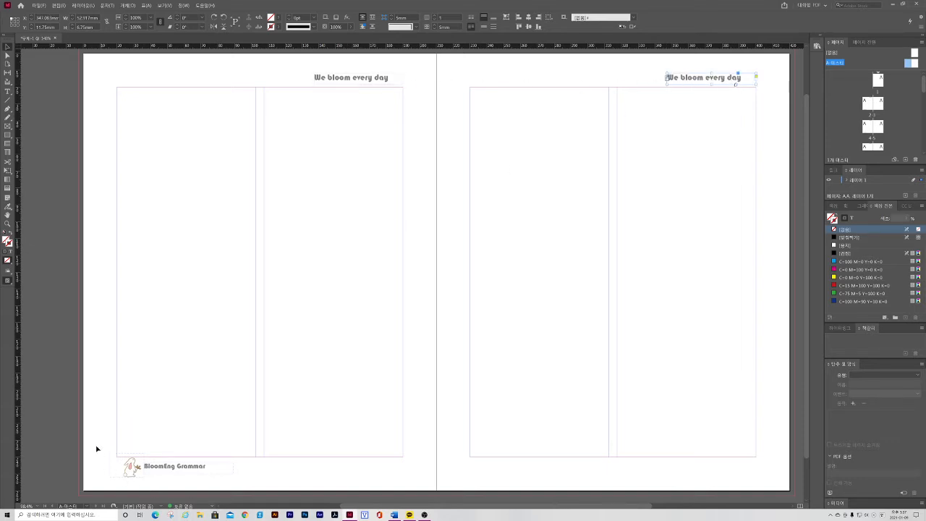
{"action": "left_click_drag", "start_coordinate": [96, 445], "coordinate": [205, 484]}
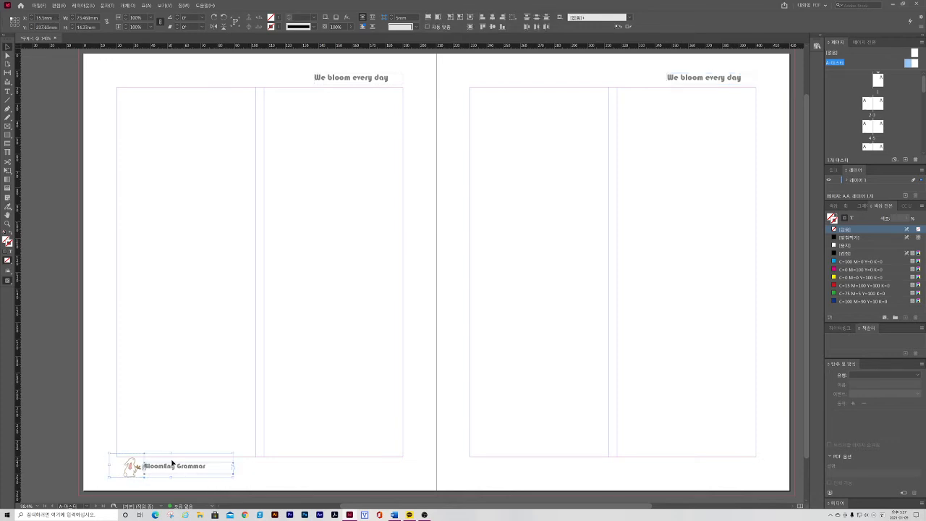
{"action": "left_click_drag", "start_coordinate": [151, 462], "coordinate": [490, 462]}
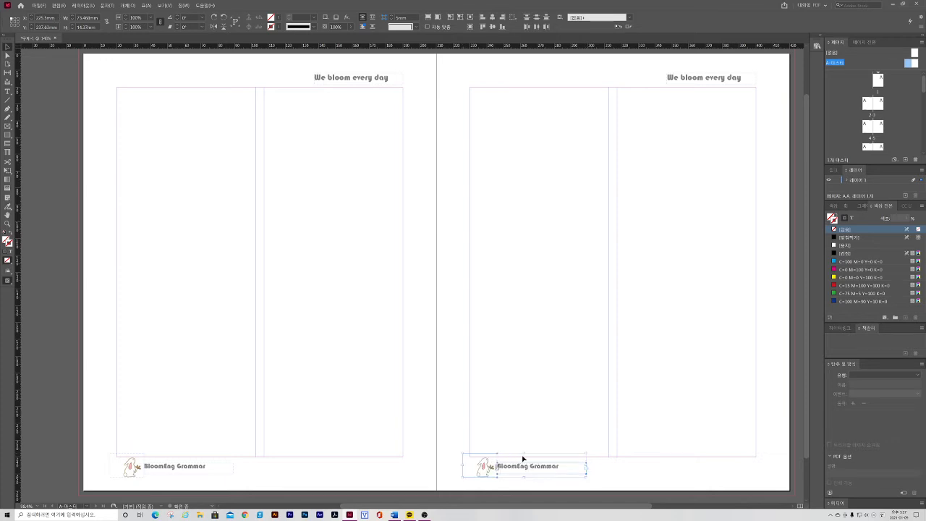
{"action": "left_click", "coordinate": [539, 375]}
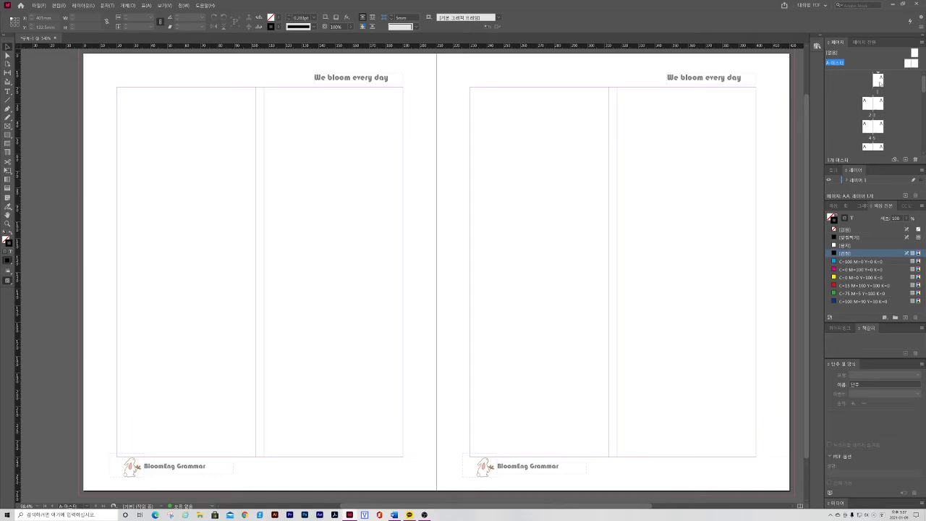
Go from the master to page 1 and the 2-3 spread to check the header and footer on the document pages
{"action": "left_click", "coordinate": [879, 81]}
{"action": "double_click", "coordinate": [878, 81]}
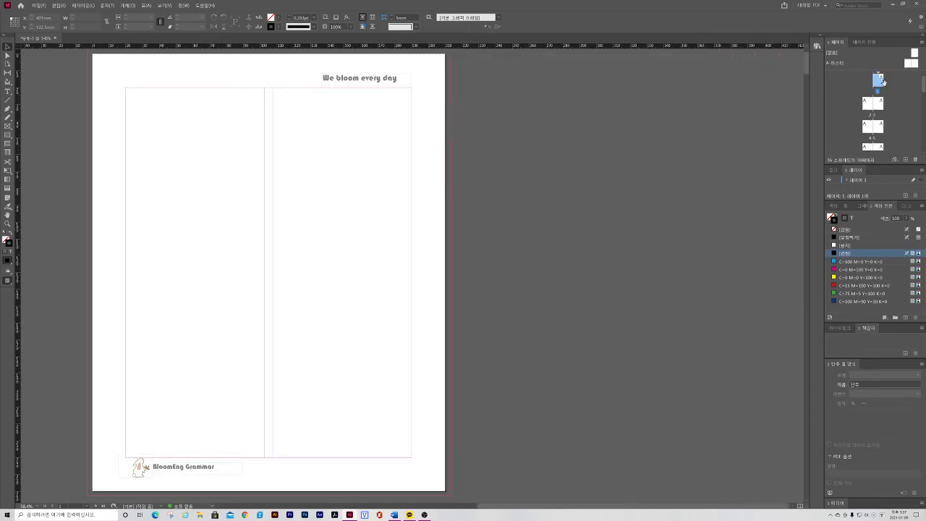
{"action": "scroll", "coordinate": [277, 354], "scroll_direction": "down", "scroll_amount": 1}
{"action": "scroll", "coordinate": [269, 344], "scroll_direction": "down", "scroll_amount": 10}
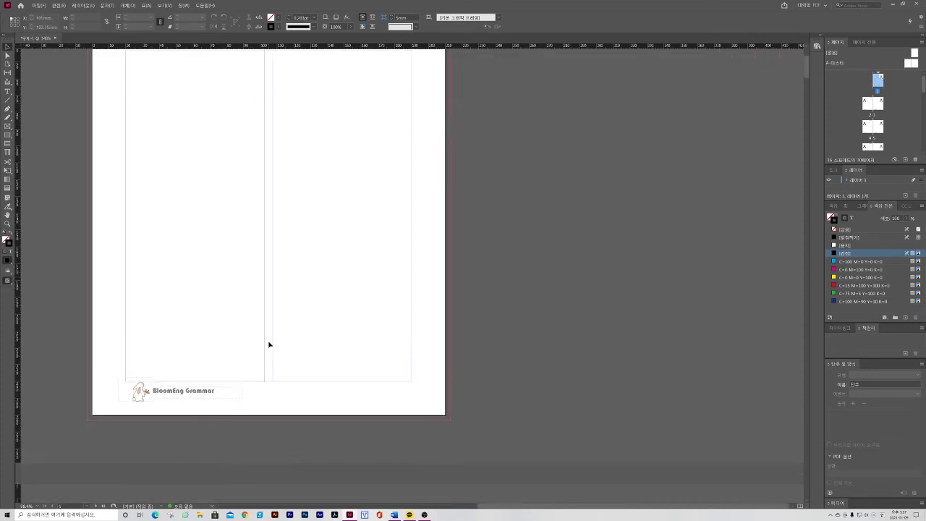
{"action": "left_click_drag", "start_coordinate": [225, 285], "coordinate": [539, 191]}
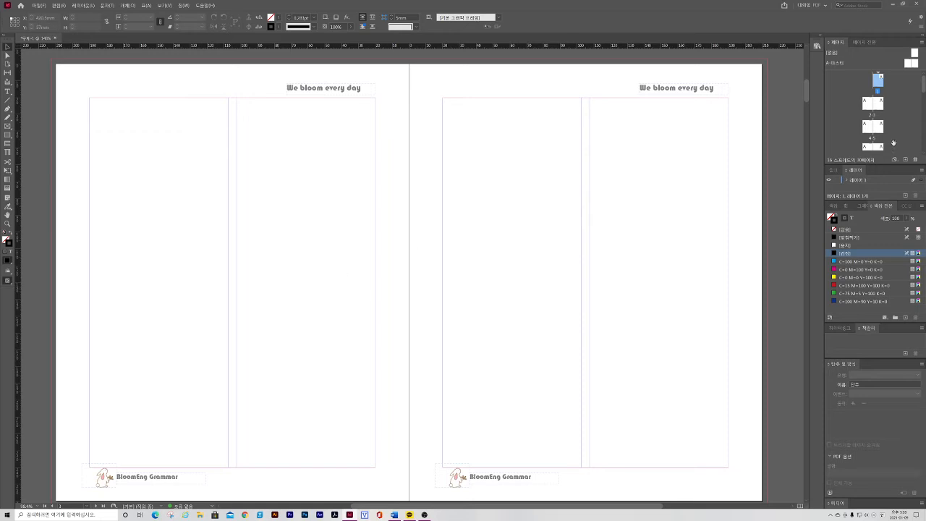
{"action": "left_click", "coordinate": [911, 63]}
{"action": "left_click_drag", "start_coordinate": [911, 63], "coordinate": [867, 109]}
Switch to the Word workbook, leave header and footer editing, and copy the entire body text of exam questions
{"action": "key", "text": "alt+Tab"}
{"action": "left_click", "coordinate": [404, 125]}
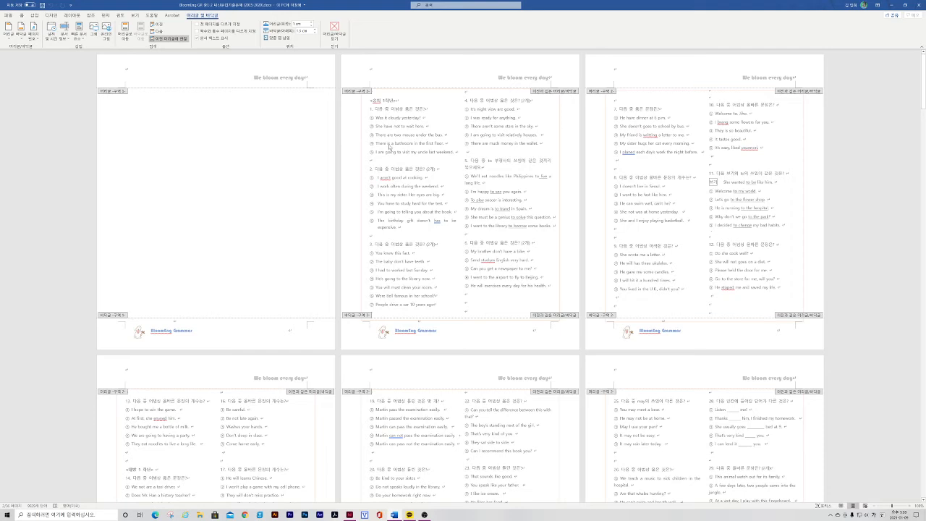
{"action": "double_click", "coordinate": [461, 234]}
{"action": "left_click", "coordinate": [414, 177]}
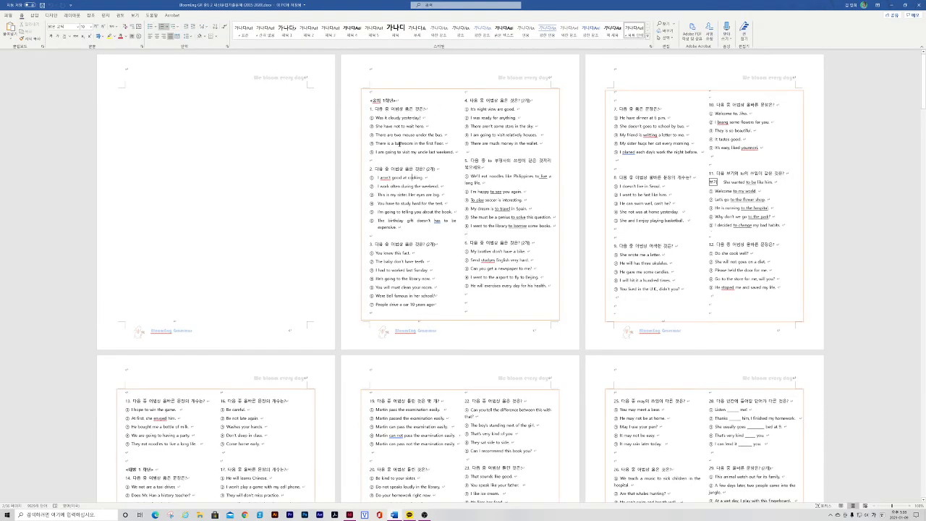
{"action": "left_click", "coordinate": [395, 127]}
{"action": "key", "text": "ctrl+a"}
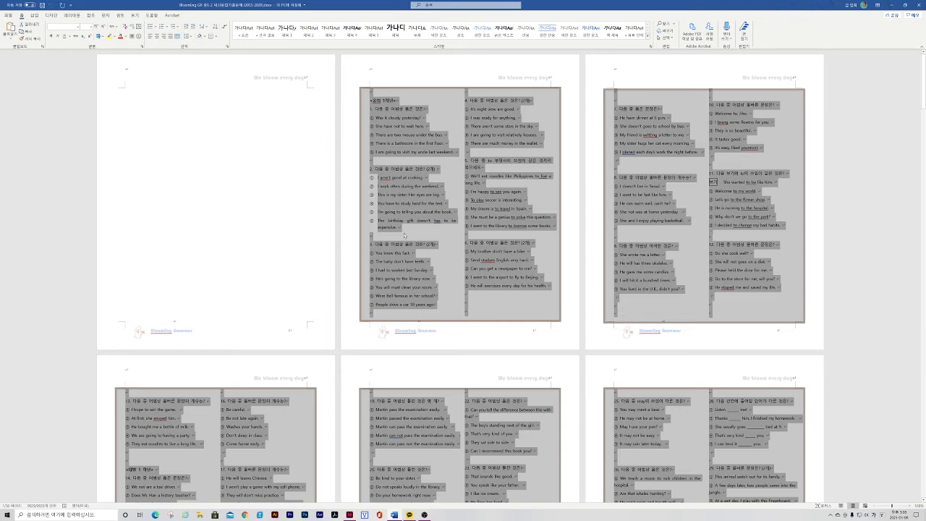
{"action": "scroll", "coordinate": [404, 236], "scroll_direction": "down", "scroll_amount": 5}
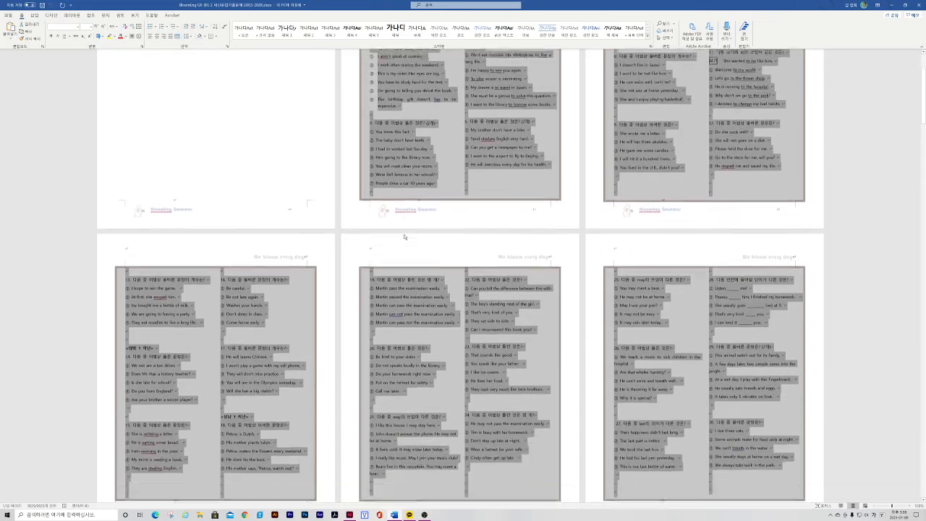
{"action": "scroll", "coordinate": [404, 234], "scroll_direction": "down", "scroll_amount": 2}
{"action": "scroll", "coordinate": [416, 232], "scroll_direction": "up", "scroll_amount": 4}
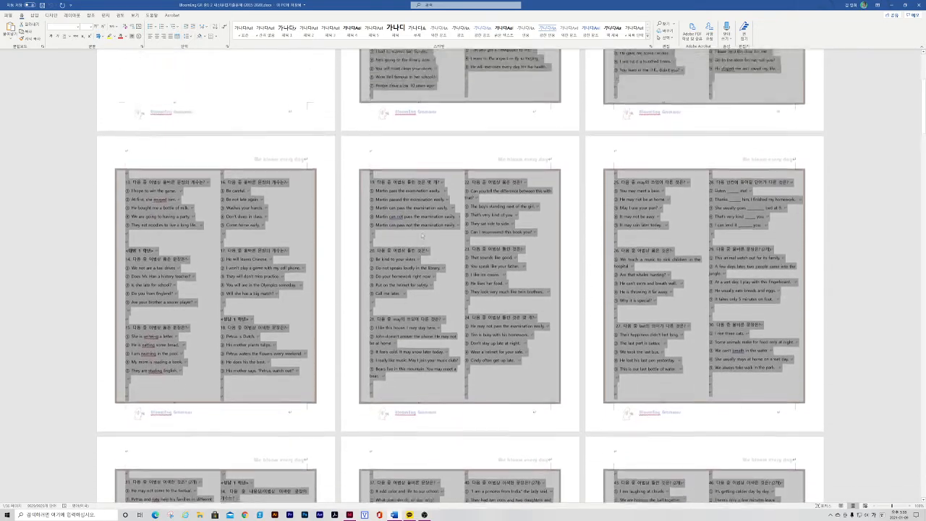
{"action": "scroll", "coordinate": [416, 232], "scroll_direction": "up", "scroll_amount": 3}
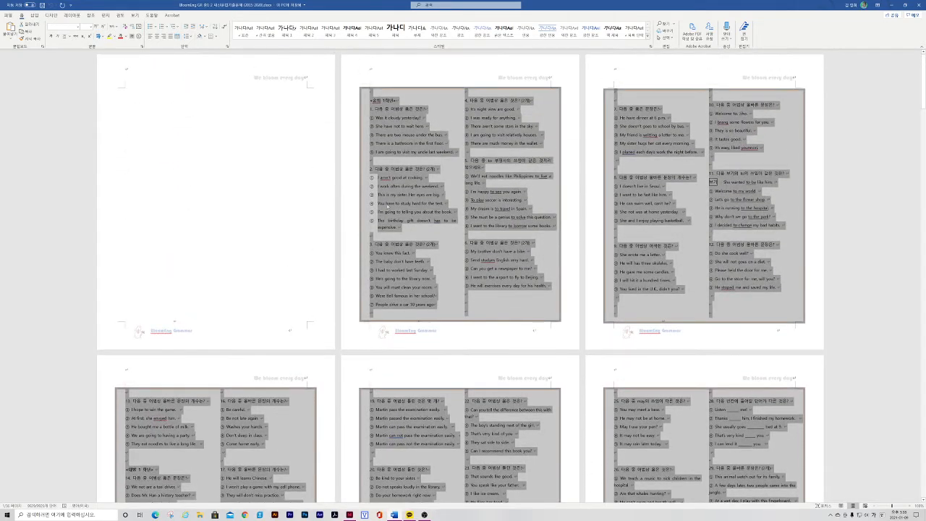
{"action": "scroll", "coordinate": [437, 234], "scroll_direction": "down", "scroll_amount": 8}
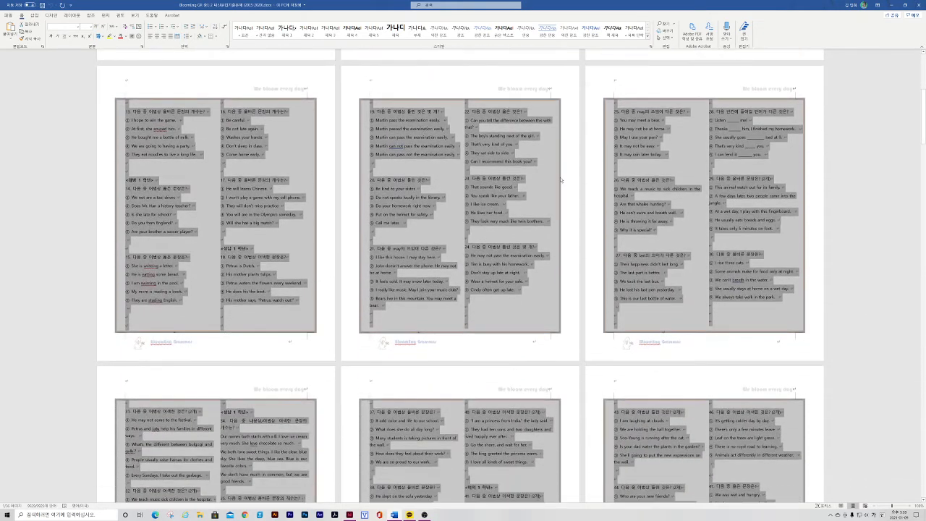
{"action": "scroll", "coordinate": [724, 238], "scroll_direction": "down", "scroll_amount": 5}
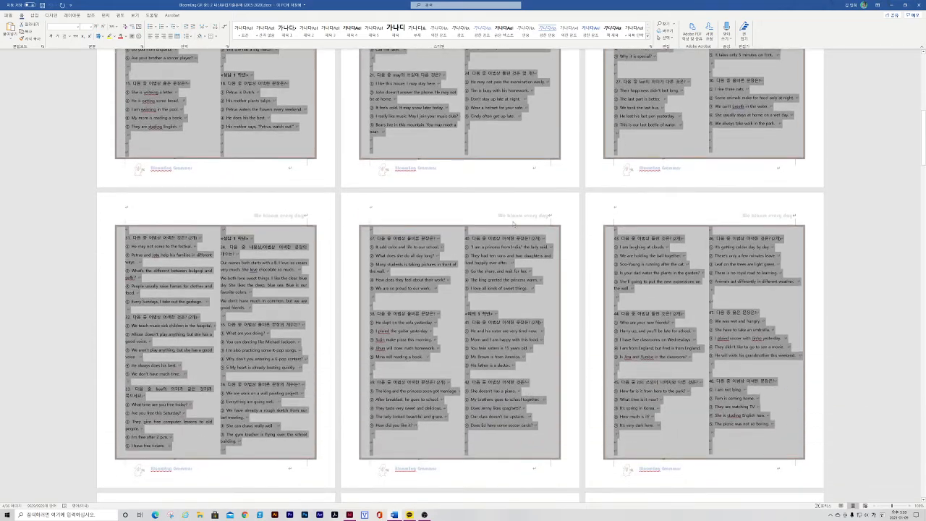
Switch to InDesign, paste the exam text on page 2, and align its frame with the first column's upper-left corner at X 20 mm, Y 20 mm
{"action": "key", "text": "alt+Tab"}
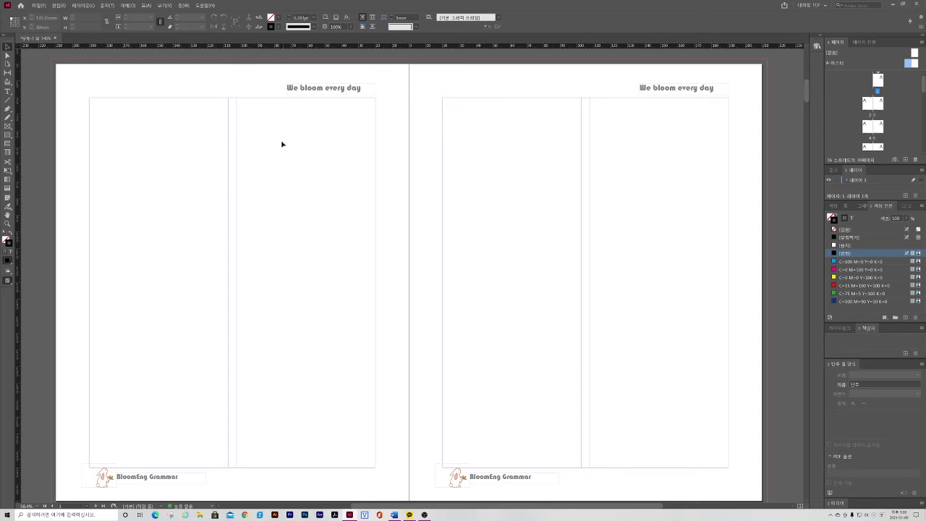
{"action": "left_click", "coordinate": [127, 131]}
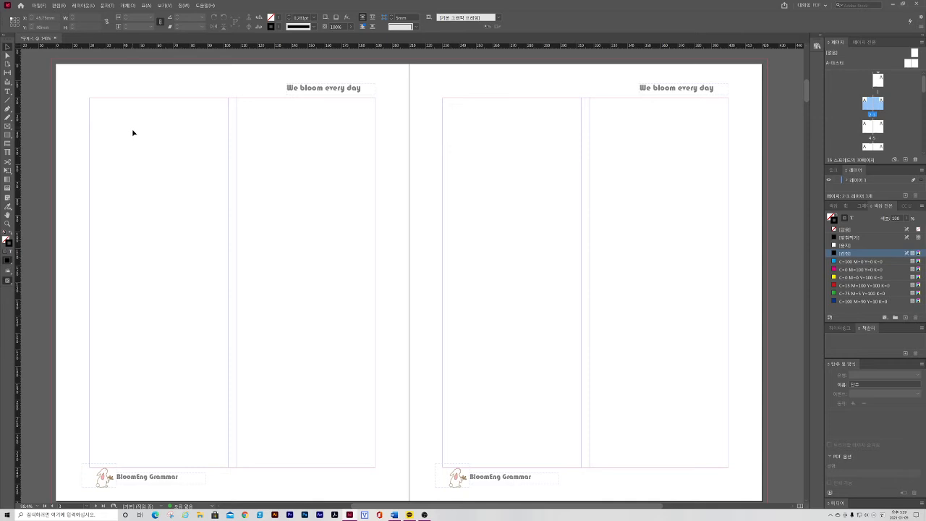
{"action": "key", "text": "ctrl+v"}
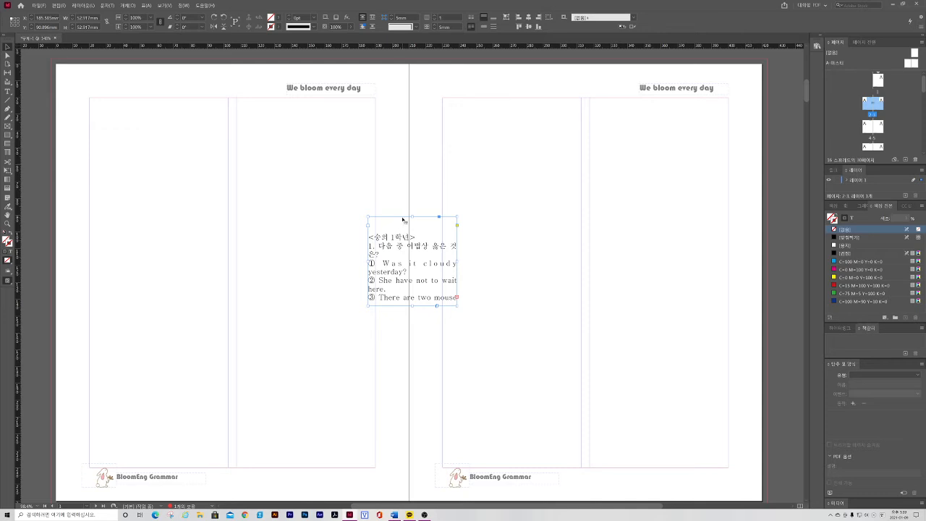
{"action": "left_click_drag", "start_coordinate": [403, 219], "coordinate": [125, 101]}
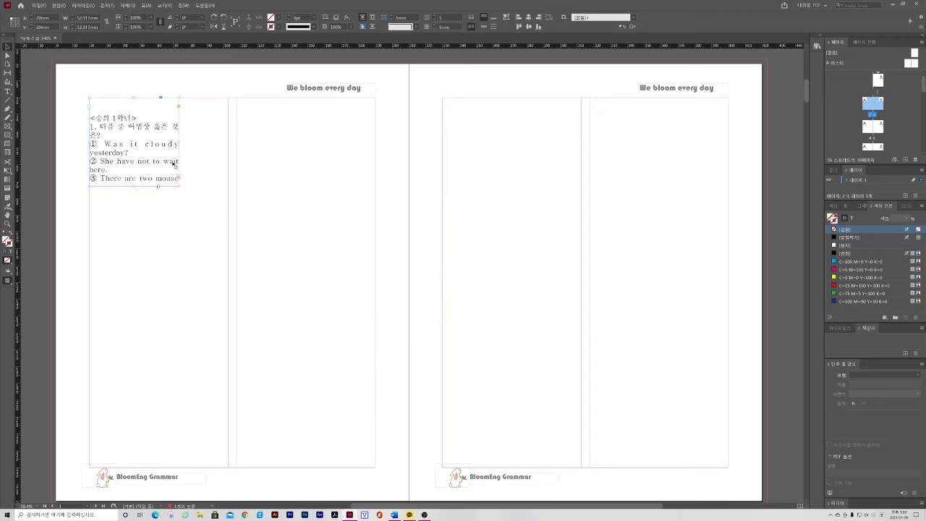
Set all the pasted exam text to a font size of 10 pt
{"action": "double_click", "coordinate": [125, 148]}
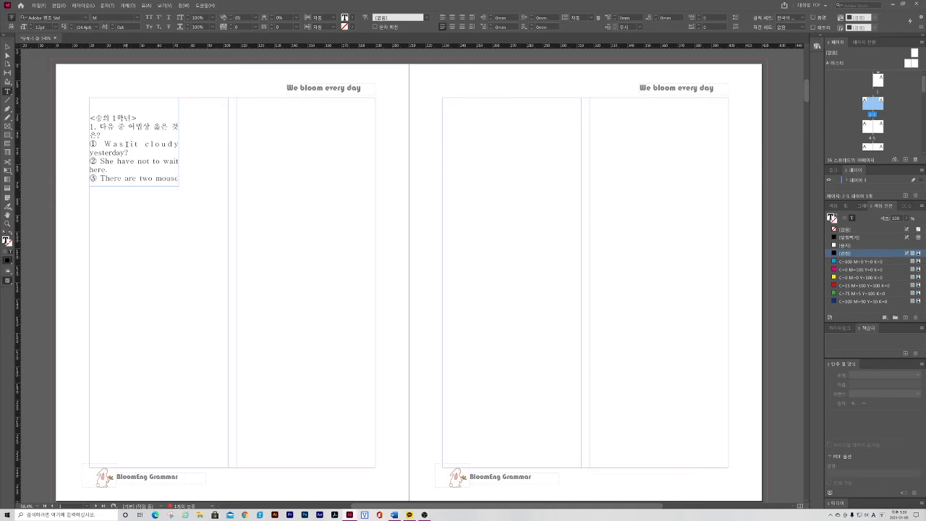
{"action": "key", "text": "ctrl+a"}
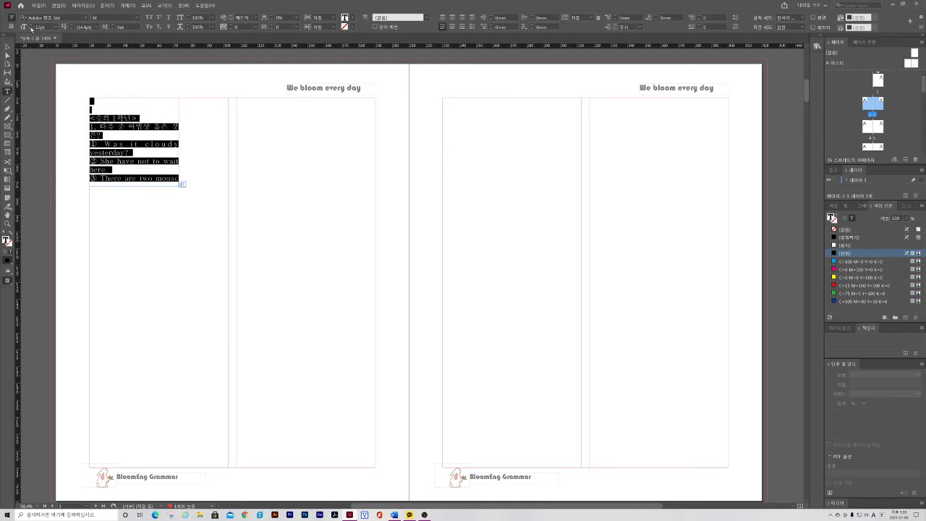
{"action": "left_click", "coordinate": [31, 29]}
{"action": "left_click", "coordinate": [31, 28]}
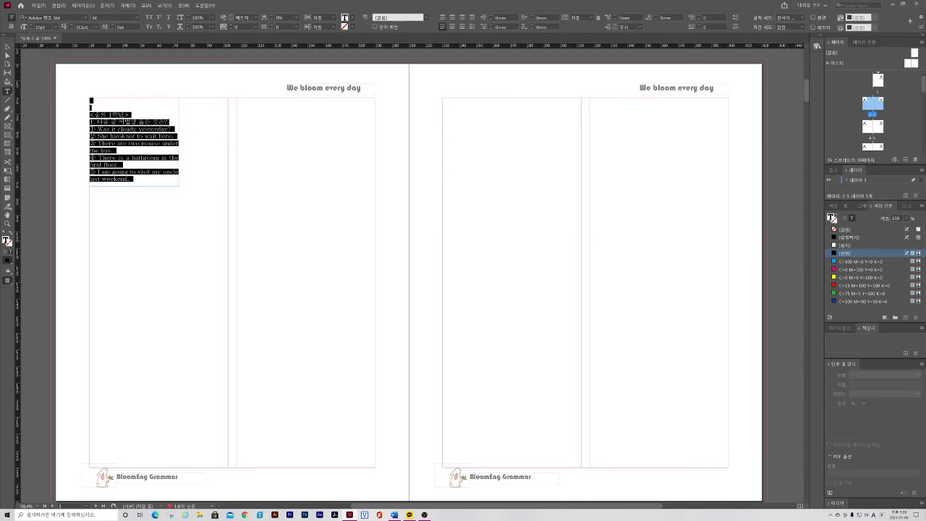
Enlarge the exam text frame to fill the first column of page 2, 82.5 mm wide and 220 mm high
{"action": "left_click", "coordinate": [124, 136]}
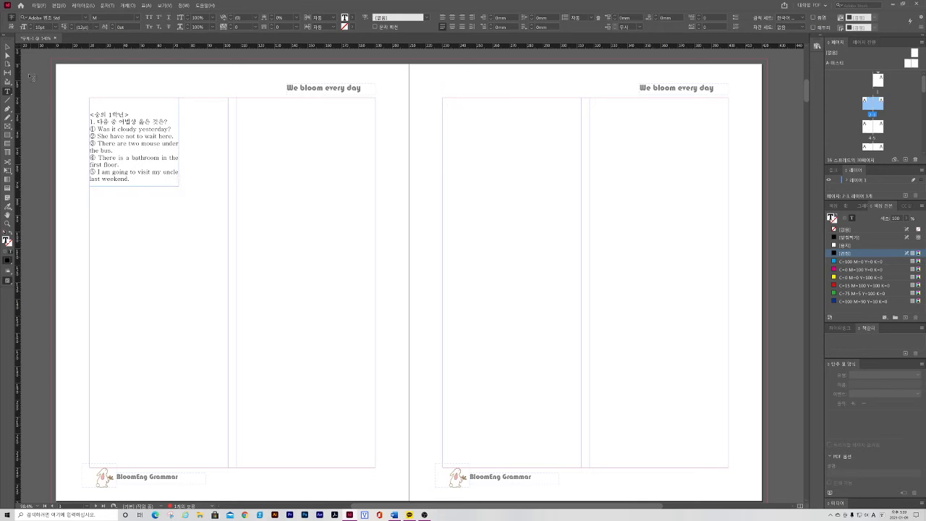
{"action": "left_click", "coordinate": [7, 47]}
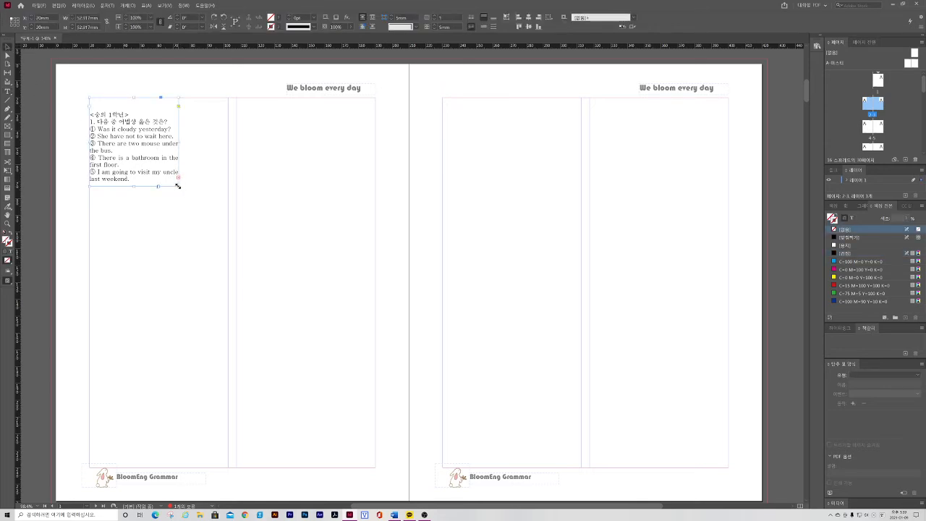
{"action": "left_click_drag", "start_coordinate": [180, 187], "coordinate": [228, 467]}
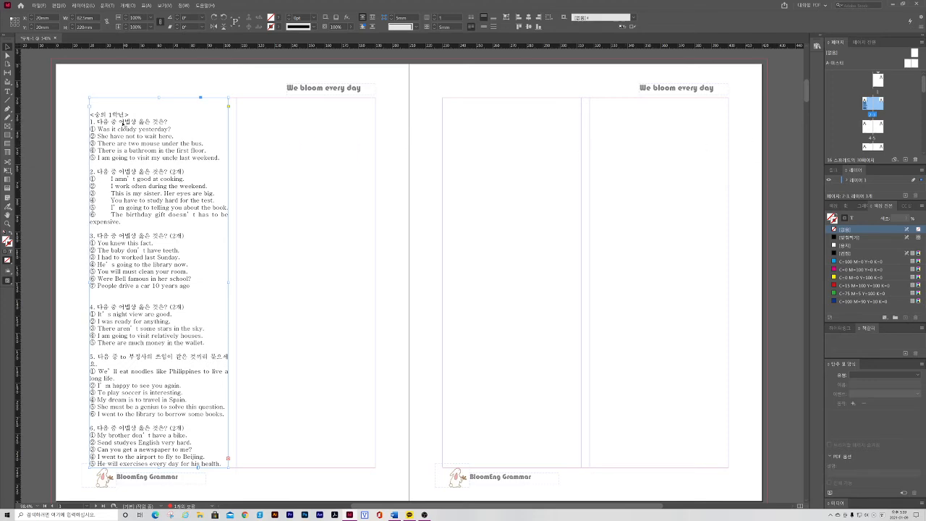
Check the coloured border box around the questions in the Word document, then return to InDesign
{"action": "key", "text": "alt+Tab"}
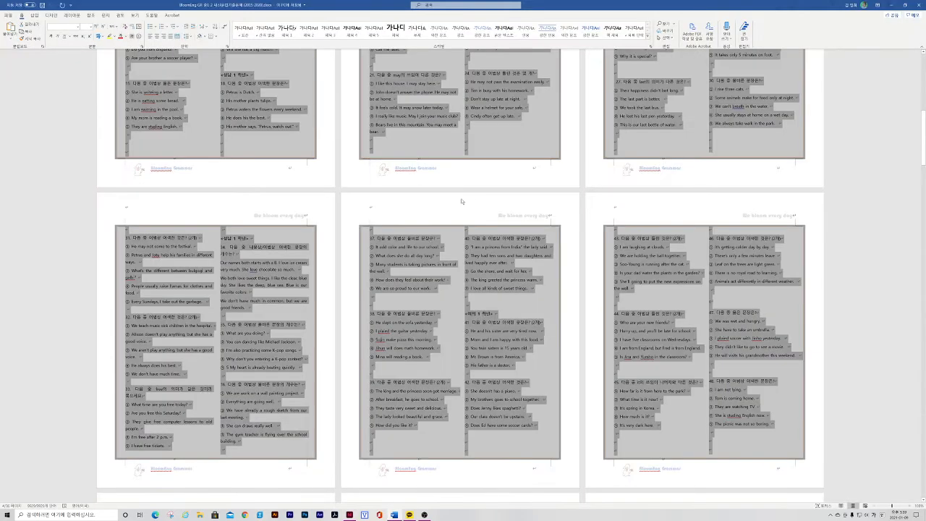
{"action": "left_click", "coordinate": [386, 205]}
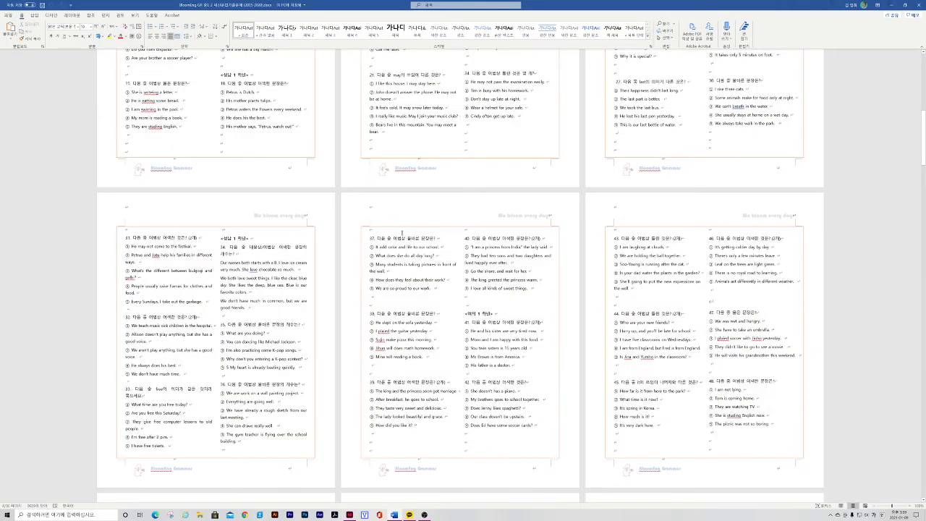
{"action": "left_click", "coordinate": [495, 229]}
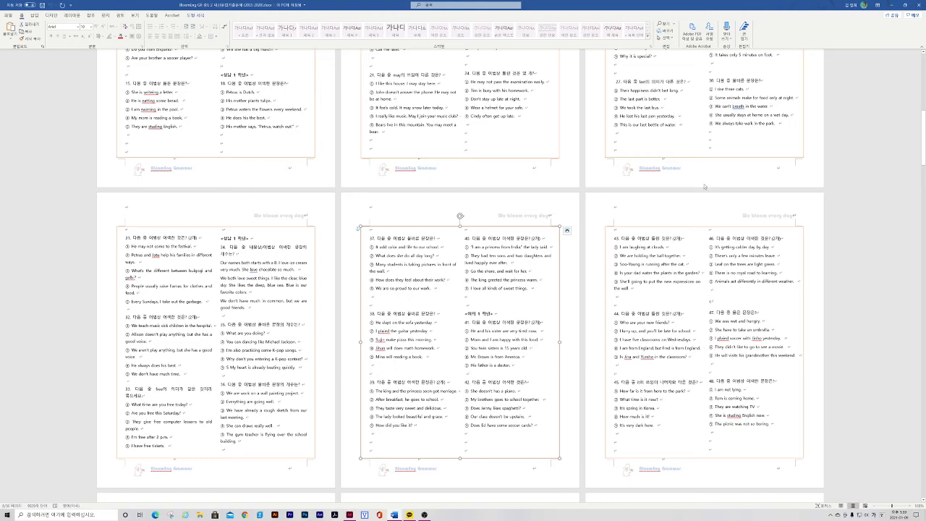
{"action": "key", "text": "alt+Tab"}
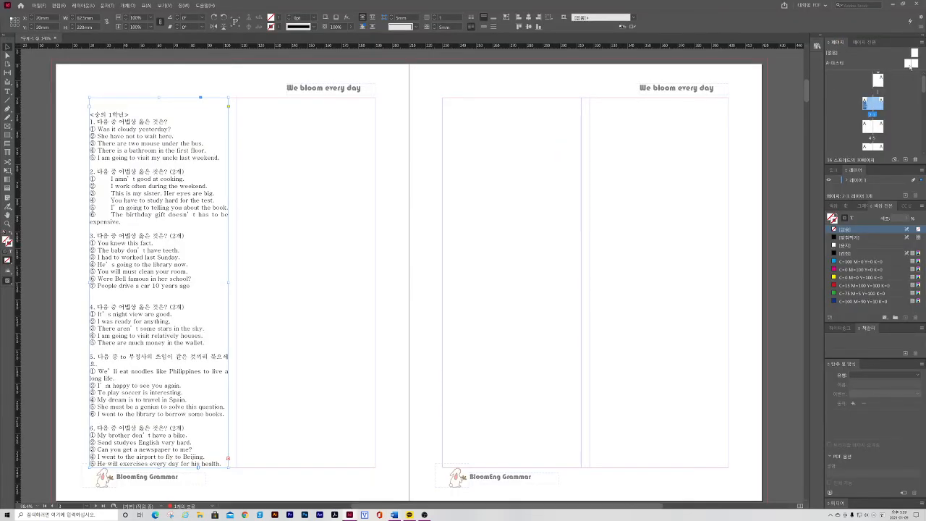
Open the A-Master spread and draw a rectangle about 179 mm wide and 222.75 mm high just outside the left page's margins
{"action": "double_click", "coordinate": [911, 64]}
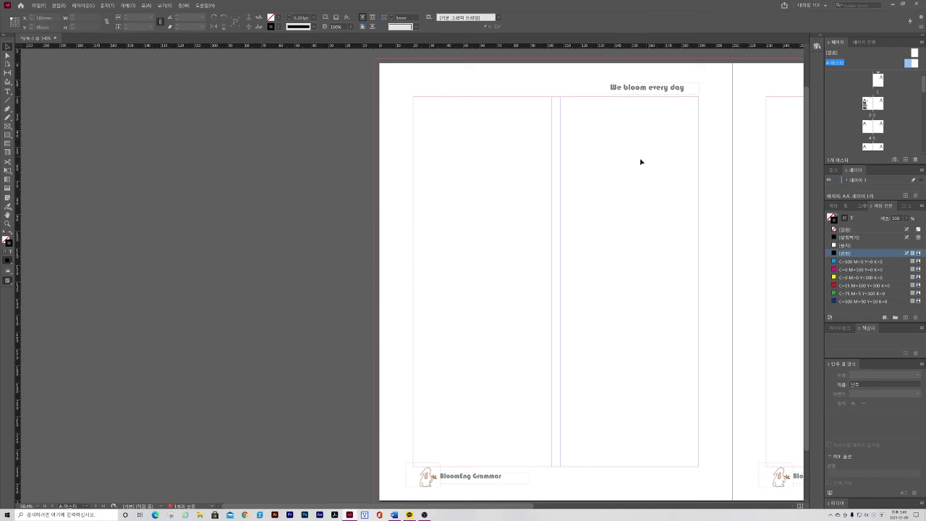
{"action": "left_click_drag", "start_coordinate": [640, 162], "coordinate": [348, 142]}
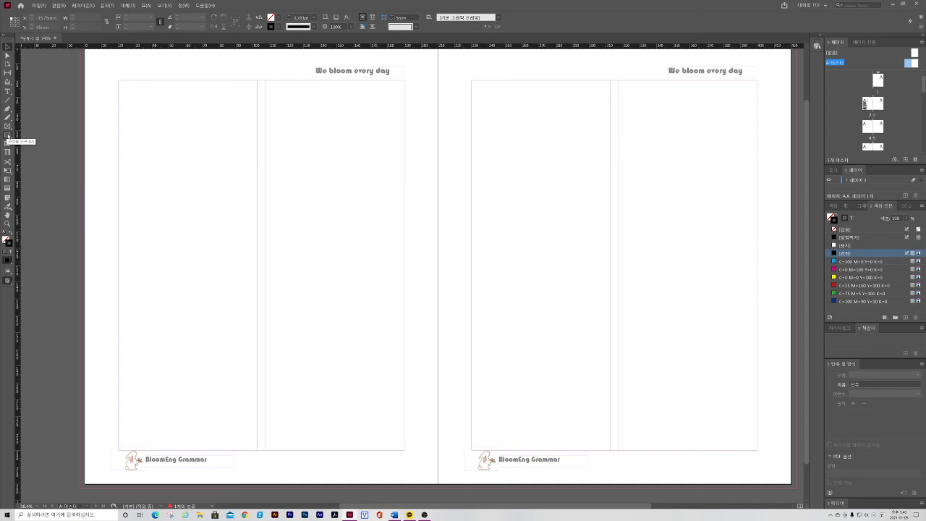
{"action": "left_click", "coordinate": [8, 135]}
{"action": "left_click_drag", "start_coordinate": [111, 80], "coordinate": [412, 451]}
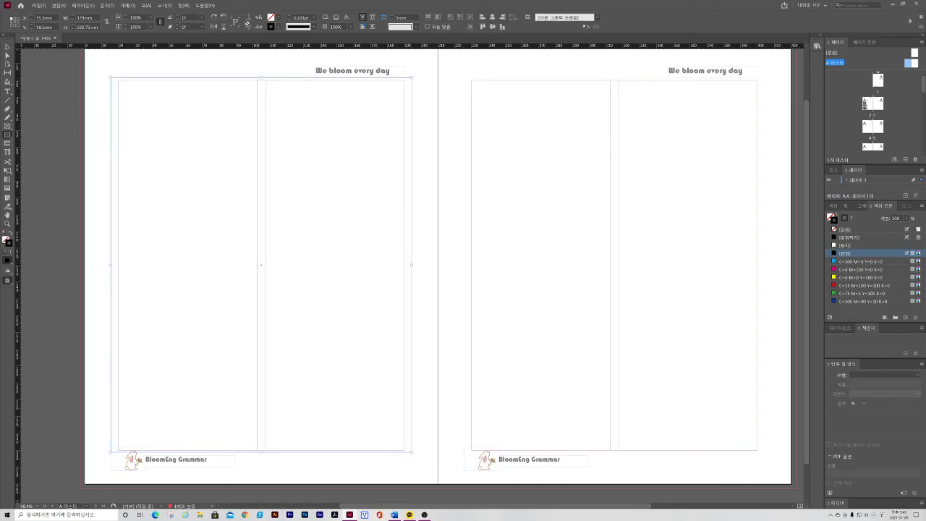
{"action": "left_click", "coordinate": [278, 18]}
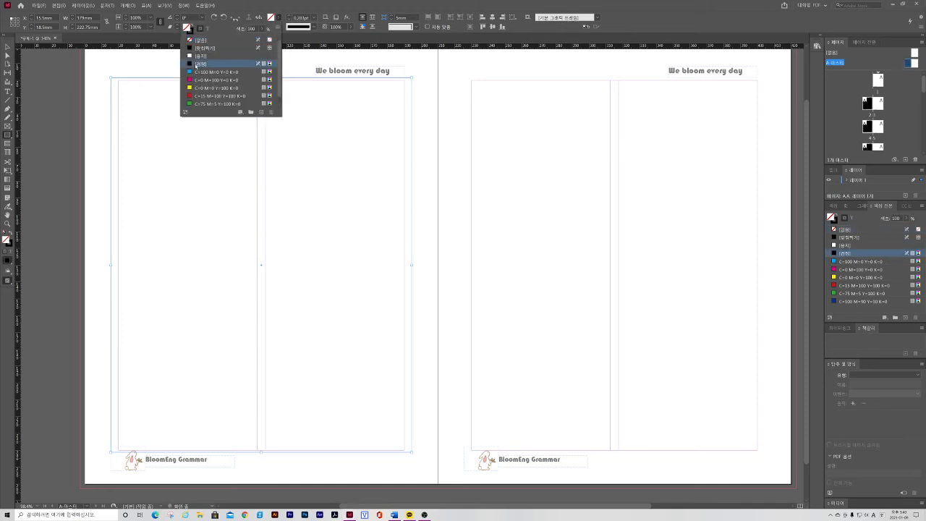
{"action": "left_click", "coordinate": [198, 64]}
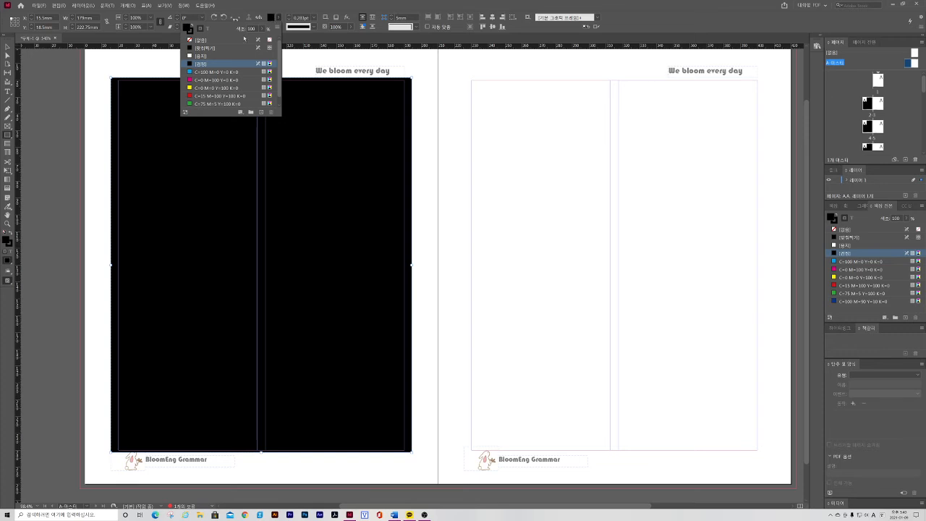
{"action": "left_click", "coordinate": [205, 40]}
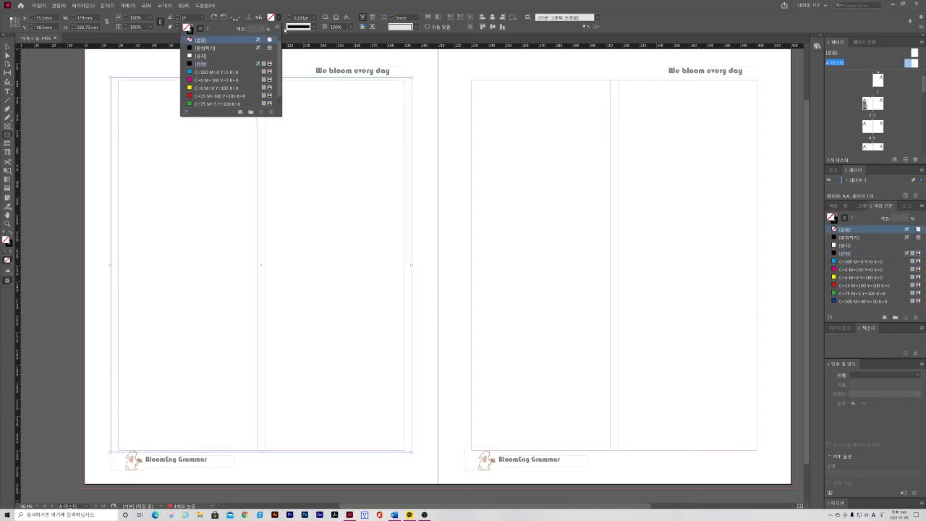
Set the stroke type of the master page border rectangle to thick-thin (굵은 선 - 가는 선)
{"action": "left_click", "coordinate": [279, 17]}
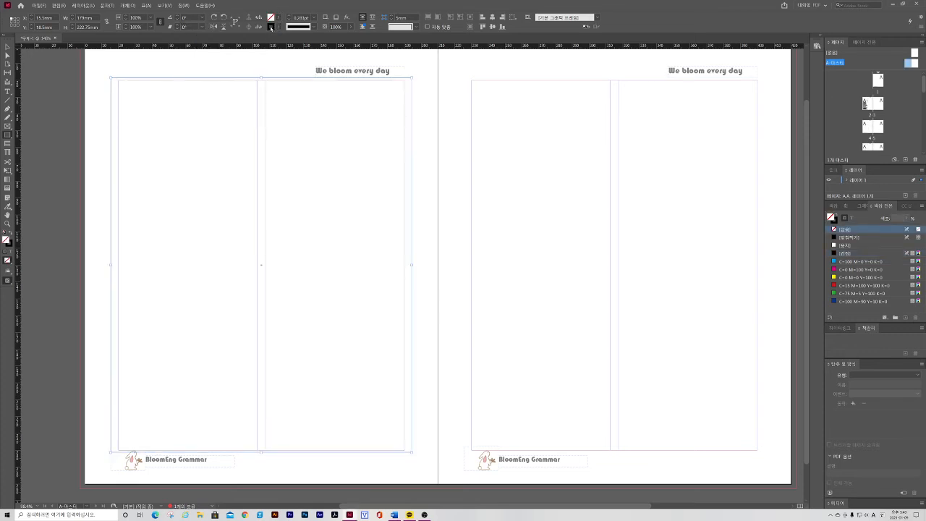
{"action": "left_click", "coordinate": [314, 27]}
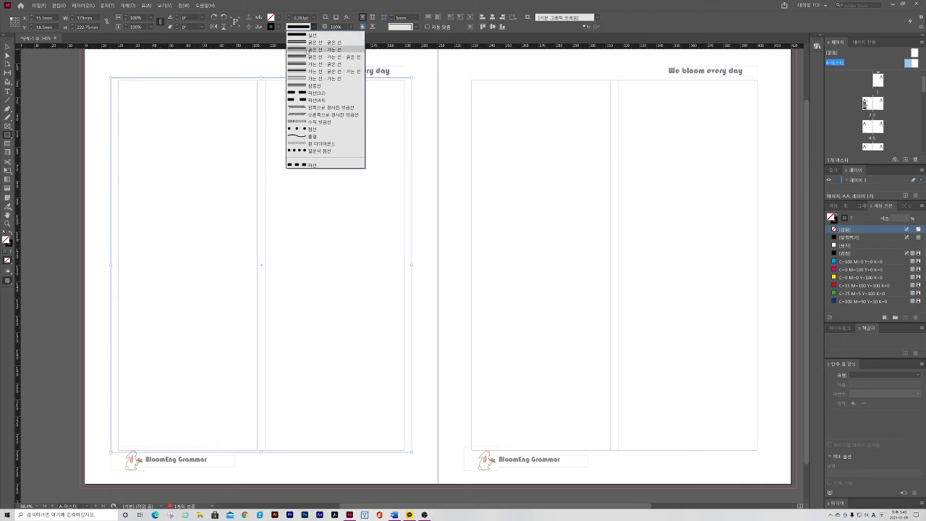
{"action": "left_click", "coordinate": [309, 50]}
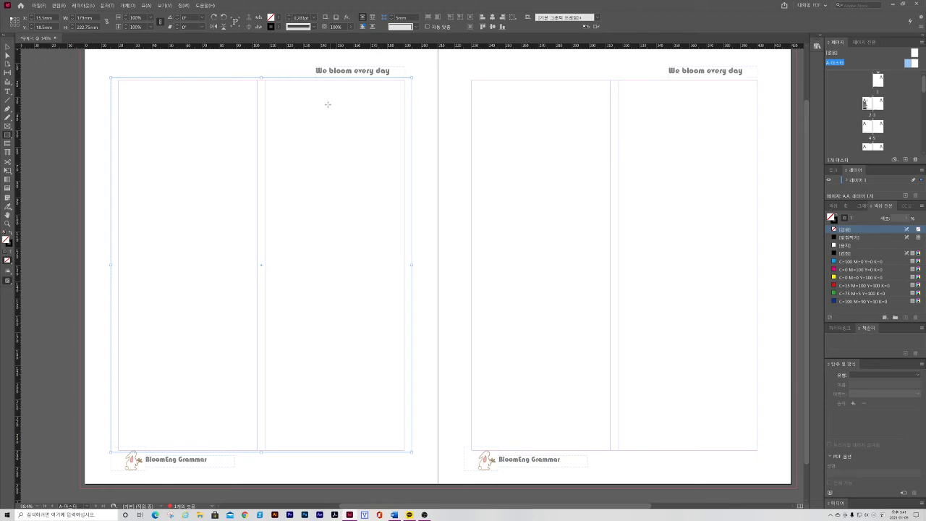
Duplicate the border rectangle to the same position on the right master page, and go to page 1 to check the border
{"action": "key", "text": "v"}
{"action": "left_click_drag", "start_coordinate": [176, 76], "coordinate": [533, 83]}
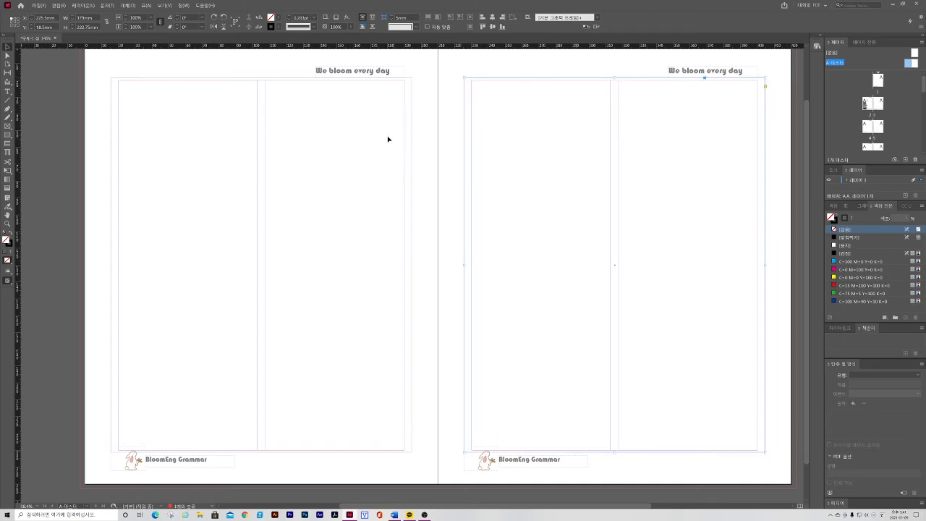
{"action": "double_click", "coordinate": [879, 79]}
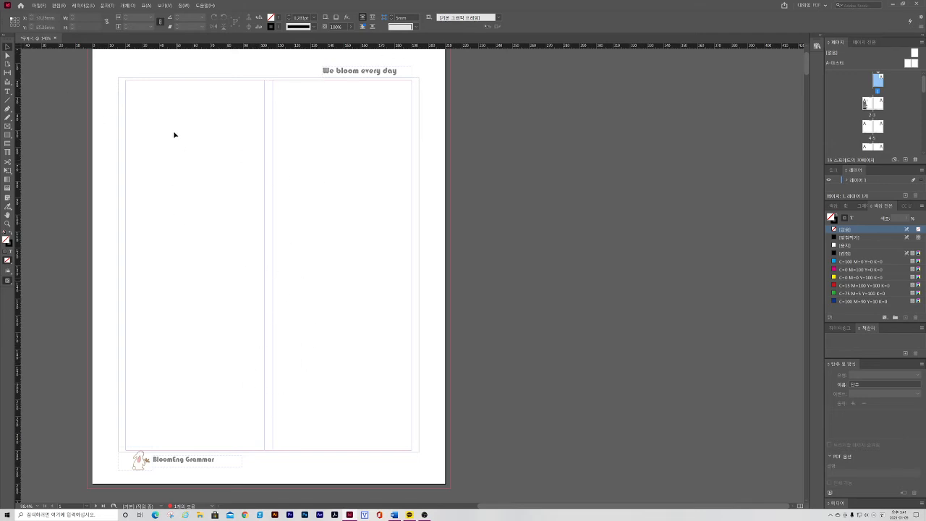
Move the exam text frame from page 2 to the first column of page 1, aligned with the column's upper margin
{"action": "double_click", "coordinate": [867, 104]}
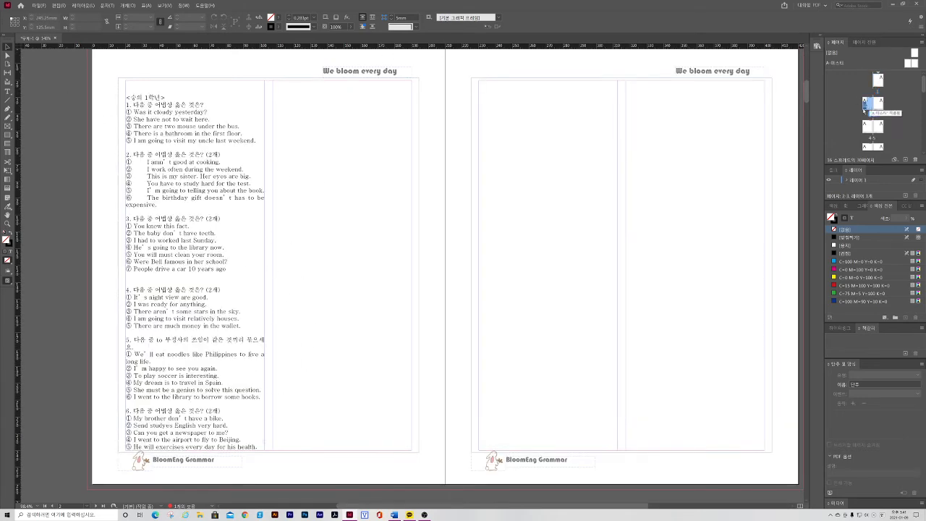
{"action": "left_click", "coordinate": [183, 99]}
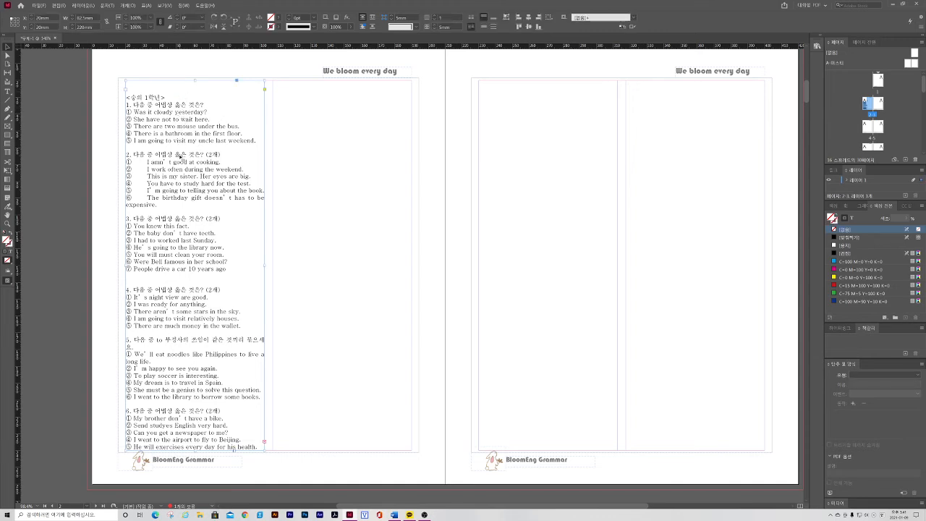
{"action": "key", "text": "Delete"}
{"action": "scroll", "coordinate": [240, 229], "scroll_direction": "up", "scroll_amount": 10}
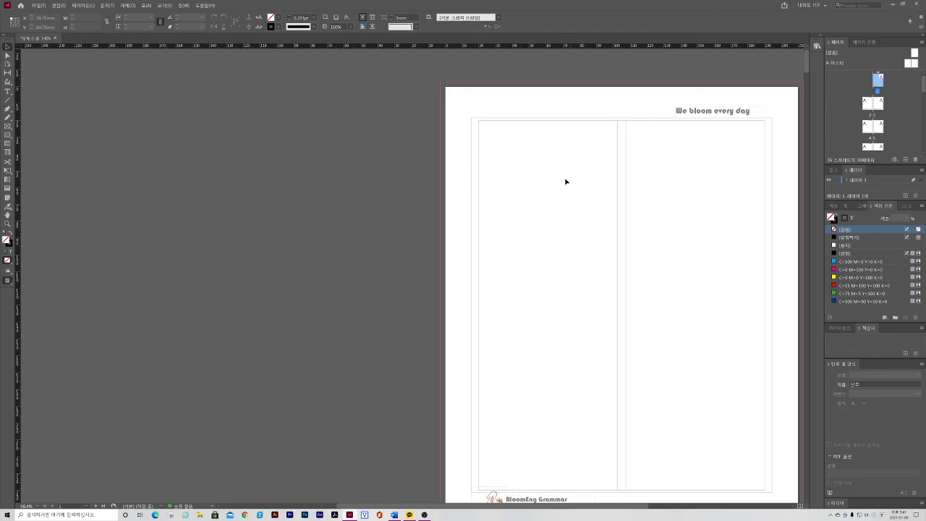
{"action": "key", "text": "ctrl+v"}
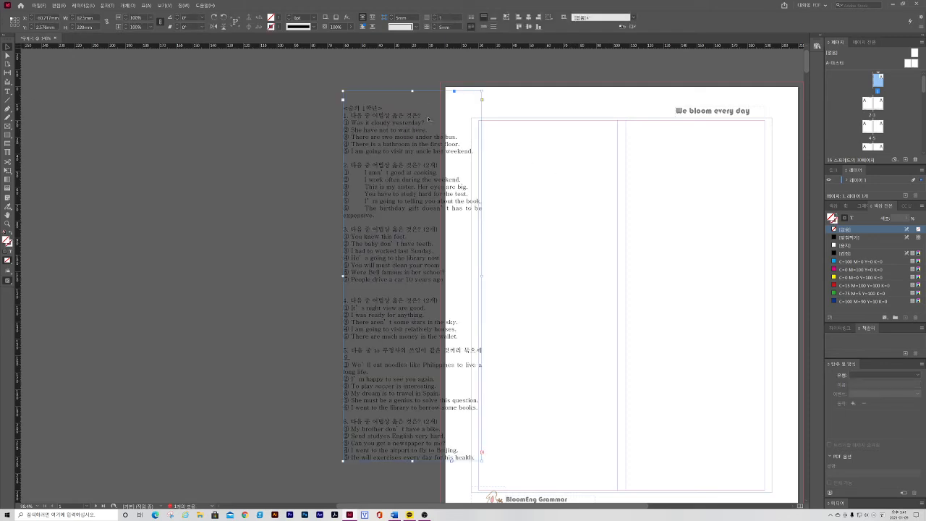
{"action": "left_click_drag", "start_coordinate": [431, 110], "coordinate": [565, 137]}
Flow the overset exam text from page 1's first column into a linked frame filling its second column
{"action": "scroll", "coordinate": [612, 287], "scroll_direction": "down", "scroll_amount": 1}
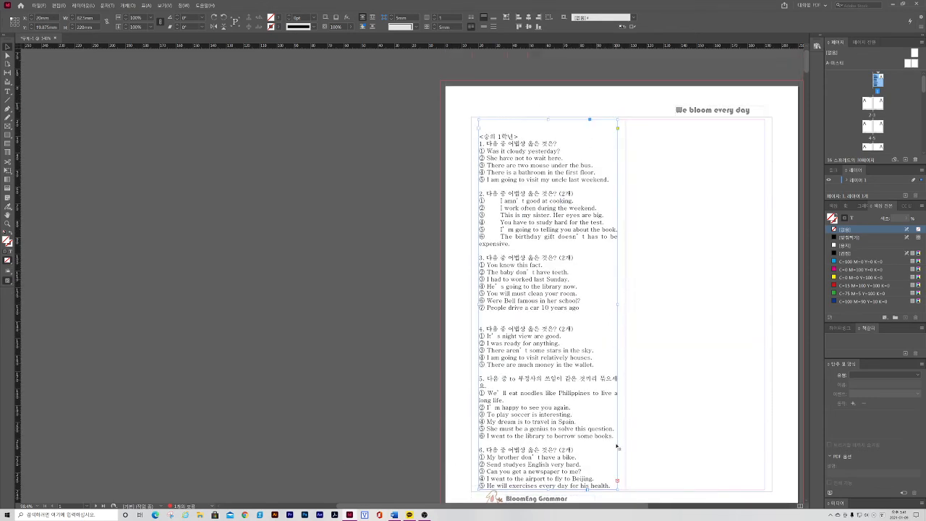
{"action": "scroll", "coordinate": [621, 484], "scroll_direction": "down", "scroll_amount": 5}
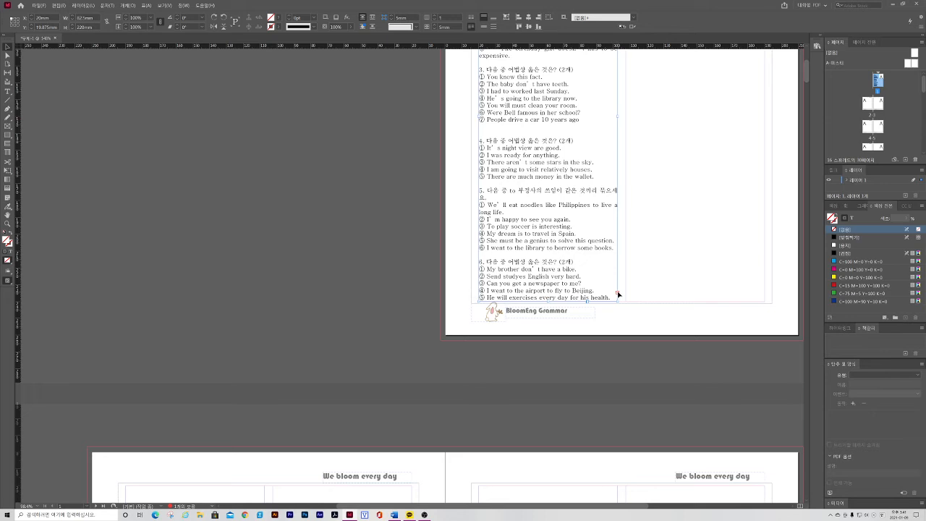
{"action": "left_click", "coordinate": [617, 293]}
{"action": "scroll", "coordinate": [643, 289], "scroll_direction": "up", "scroll_amount": 5}
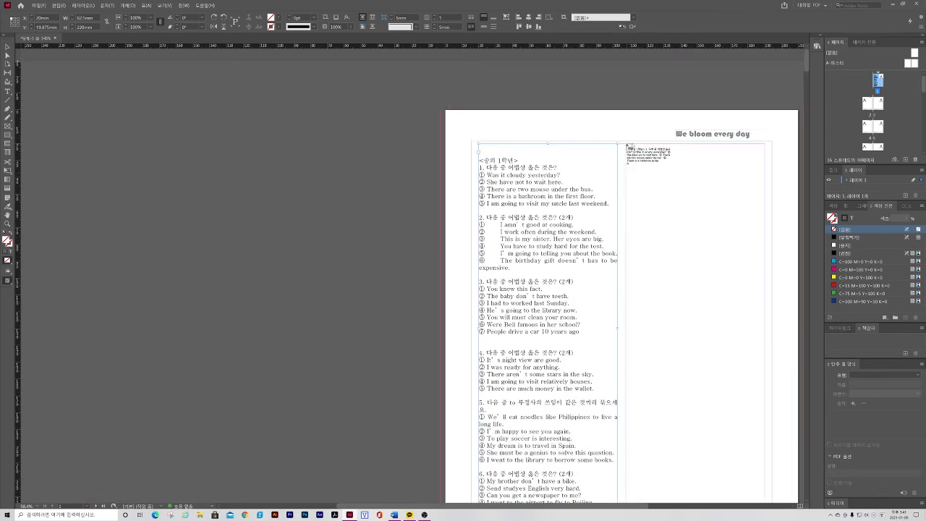
{"action": "left_click", "coordinate": [627, 146]}
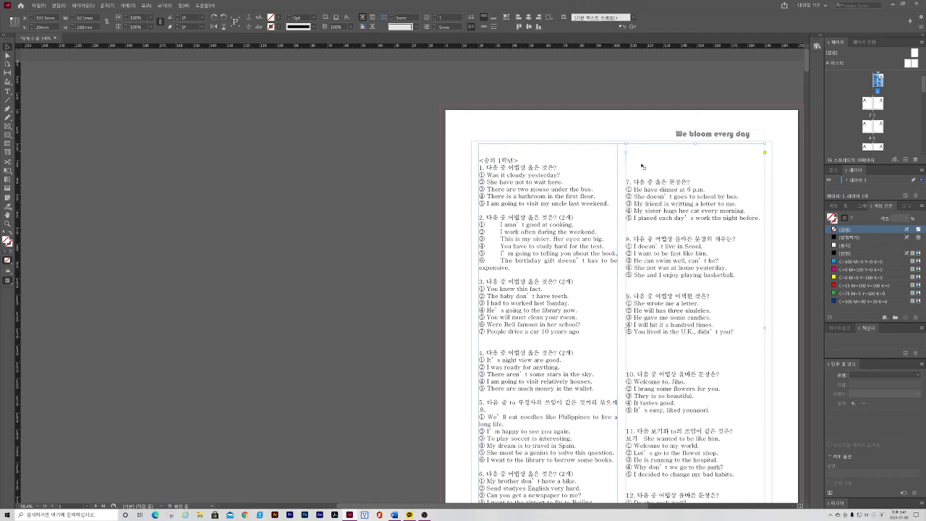
Continue the overset exam text from page 1 into linked frames filling both columns of page 2
{"action": "scroll", "coordinate": [658, 261], "scroll_direction": "down", "scroll_amount": 2}
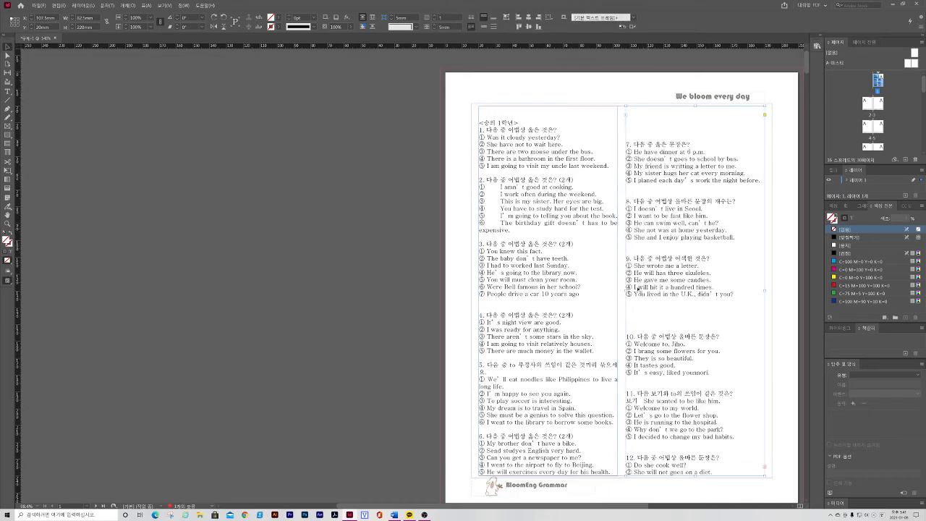
{"action": "scroll", "coordinate": [665, 303], "scroll_direction": "down", "scroll_amount": 1}
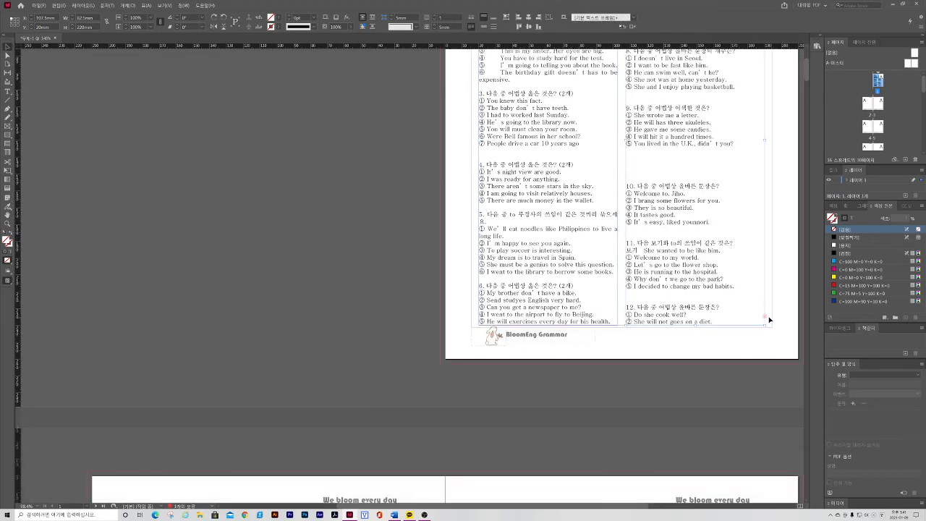
{"action": "left_click", "coordinate": [769, 319]}
{"action": "scroll", "coordinate": [391, 326], "scroll_direction": "down", "scroll_amount": 4}
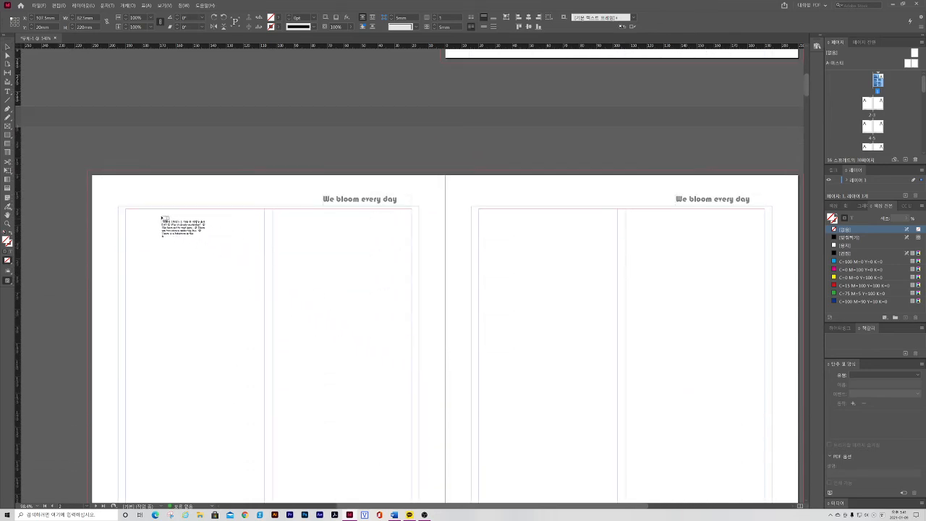
{"action": "left_click", "coordinate": [126, 209]}
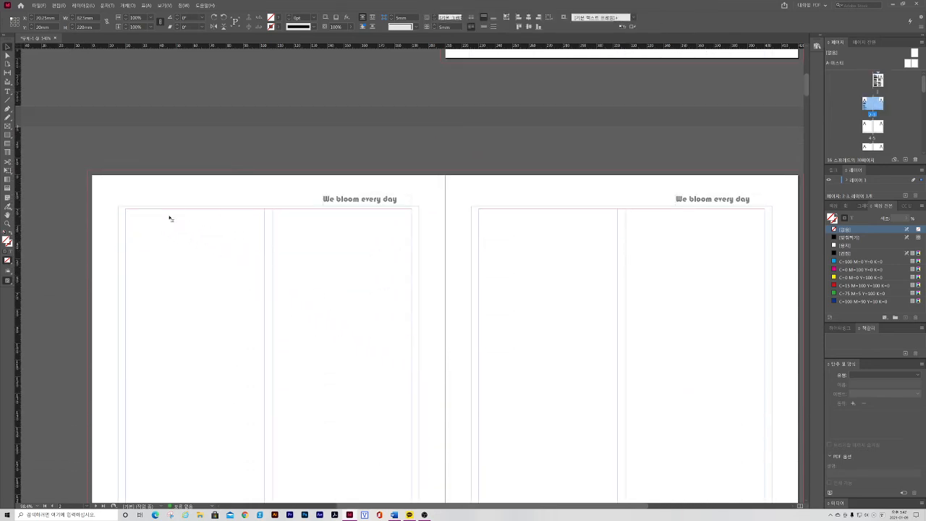
{"action": "scroll", "coordinate": [270, 275], "scroll_direction": "down", "scroll_amount": 2}
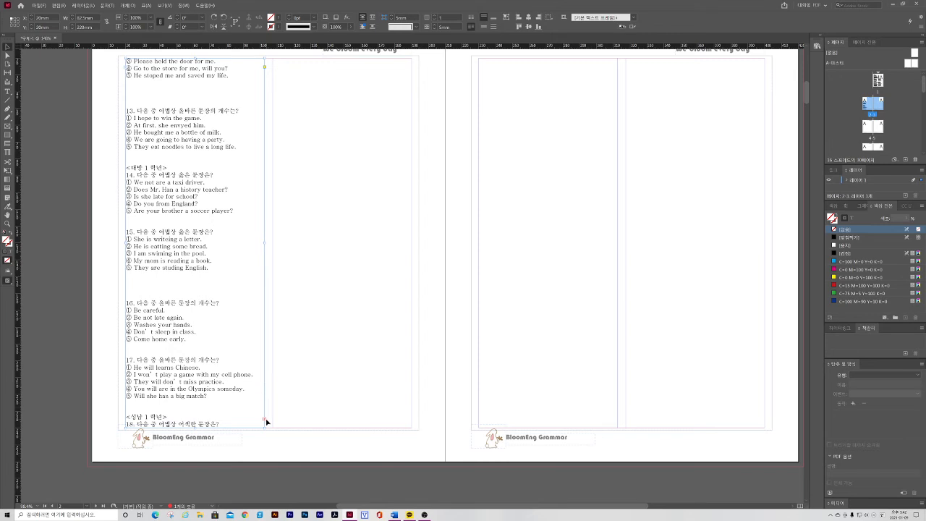
{"action": "left_click", "coordinate": [265, 421]}
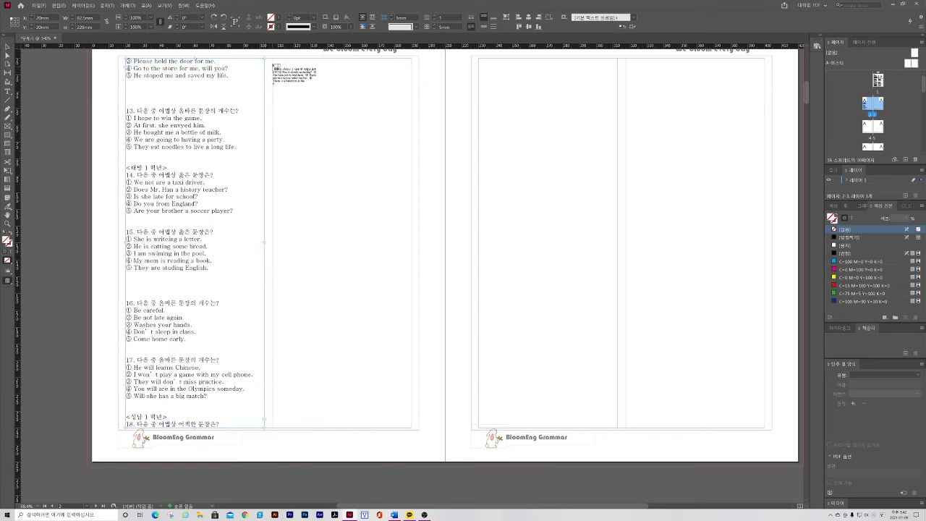
{"action": "left_click", "coordinate": [274, 60]}
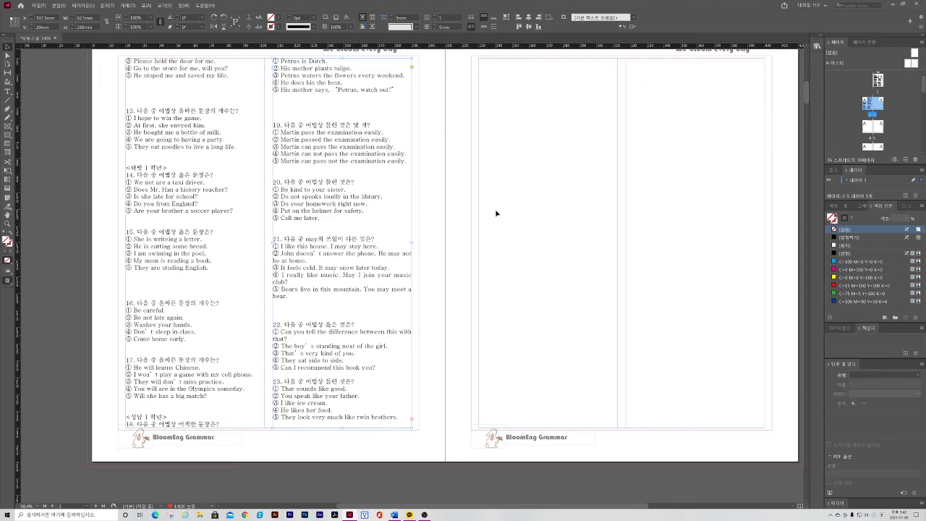
Thread the remaining exam text from page 2 into linked frames in both columns of page 3
{"action": "key", "text": "ctrl+minus"}
{"action": "key", "text": "ctrl+minus"}
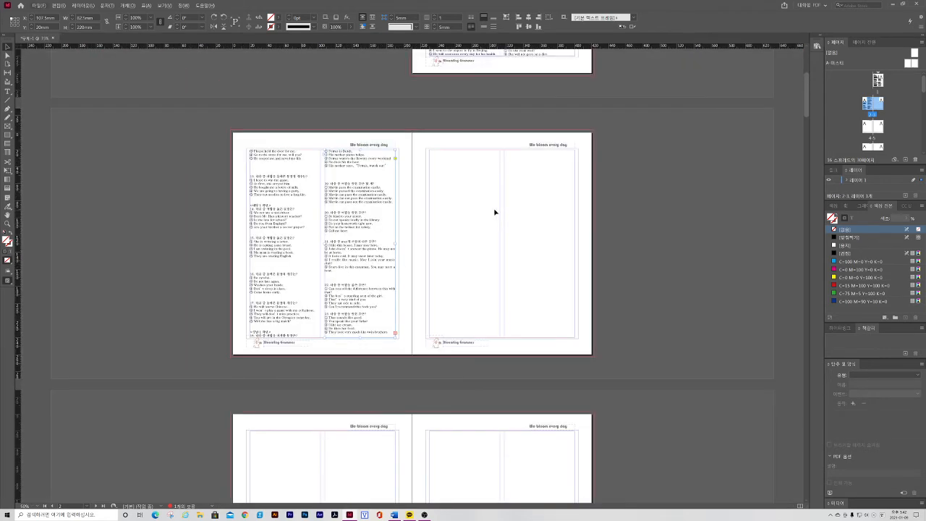
{"action": "key", "text": "ctrl+minus"}
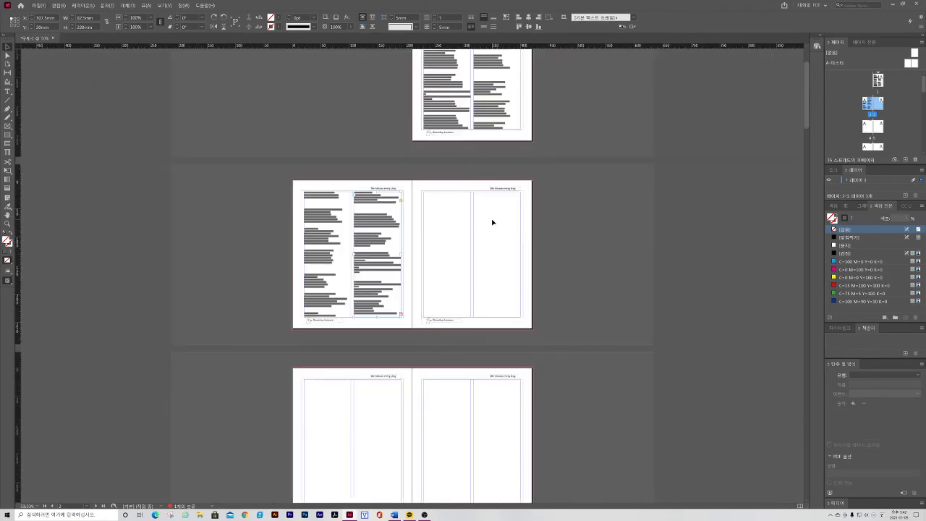
{"action": "key", "text": "ctrl+equal"}
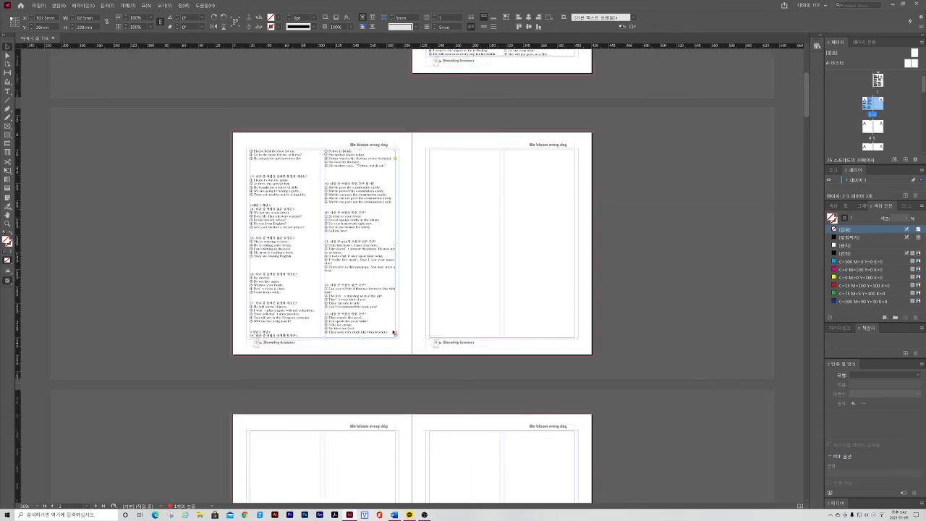
{"action": "left_click", "coordinate": [395, 334]}
{"action": "left_click", "coordinate": [430, 151]}
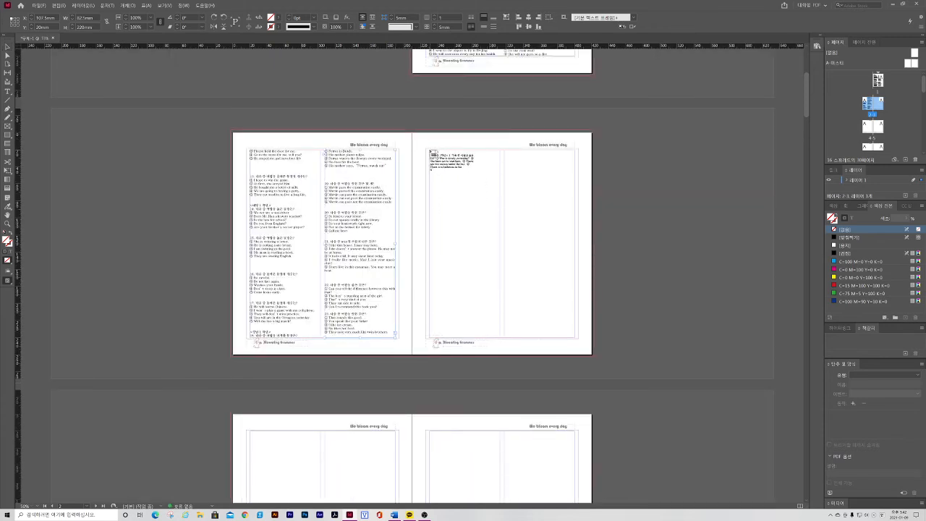
{"action": "left_click", "coordinate": [430, 151]}
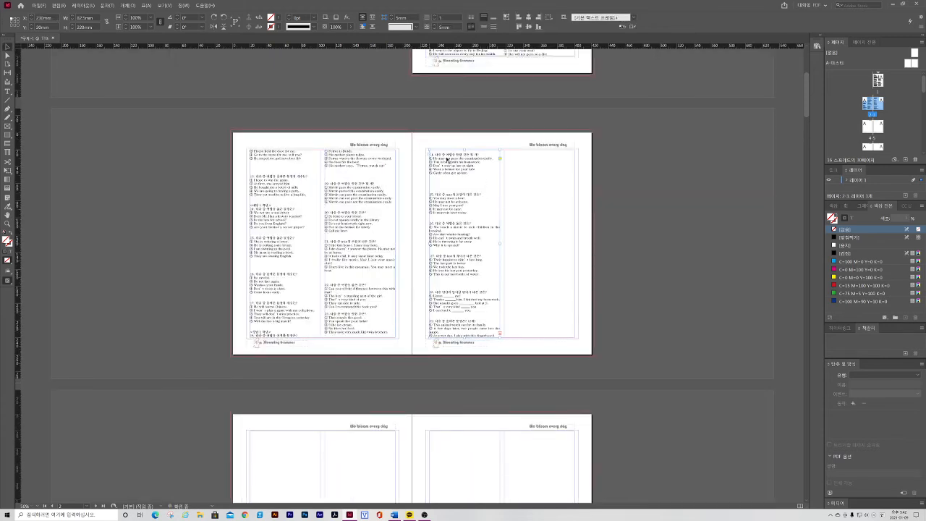
{"action": "left_click", "coordinate": [498, 334]}
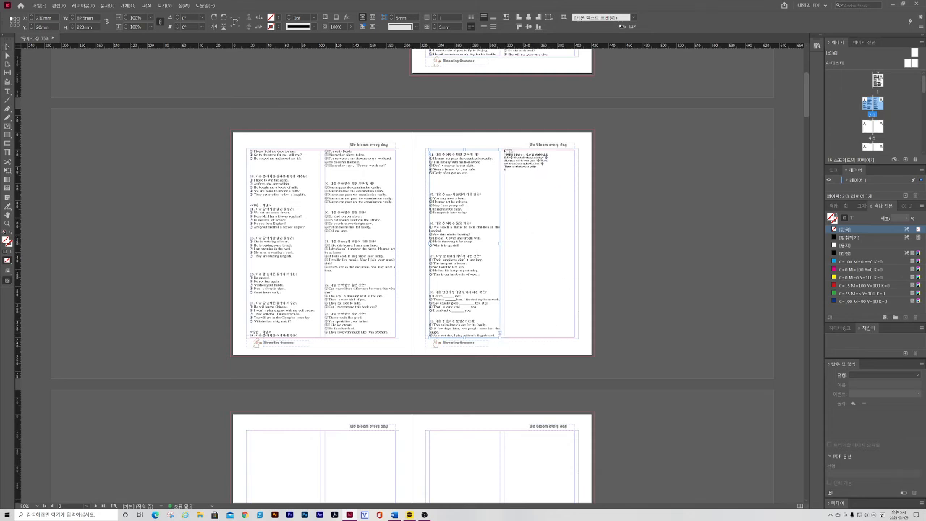
{"action": "left_click", "coordinate": [505, 150]}
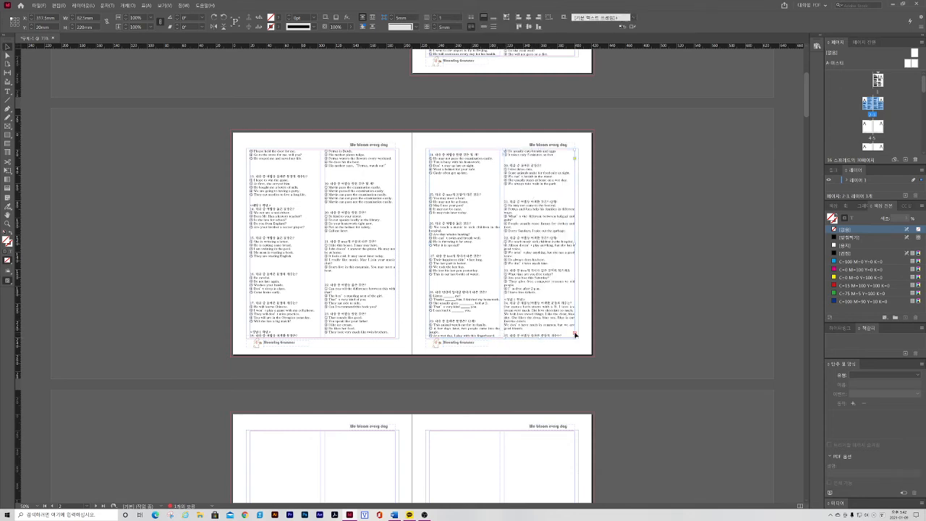
Flow the overset exam text from page 3 into linked frames filling both columns of page 4
{"action": "left_click", "coordinate": [575, 334]}
{"action": "scroll", "coordinate": [413, 311], "scroll_direction": "down", "scroll_amount": 5}
{"action": "left_click", "coordinate": [256, 257]}
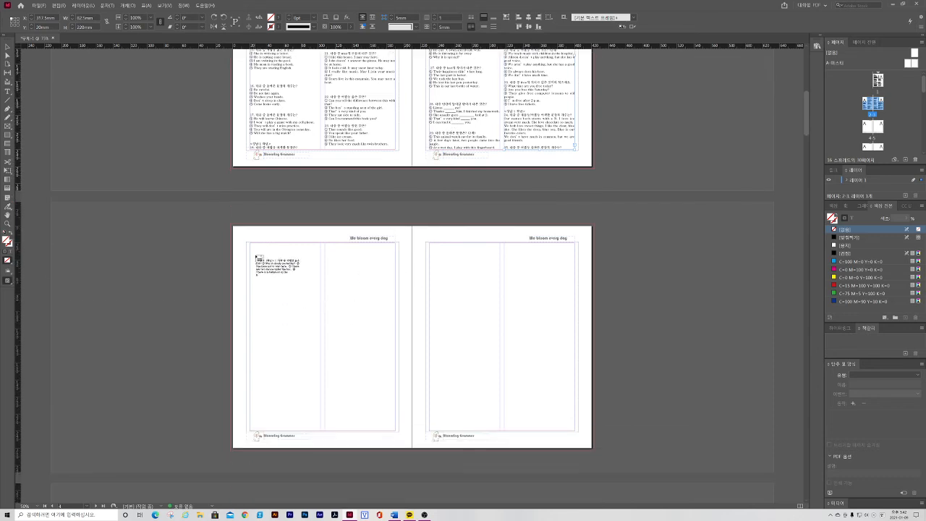
{"action": "left_click", "coordinate": [250, 244]}
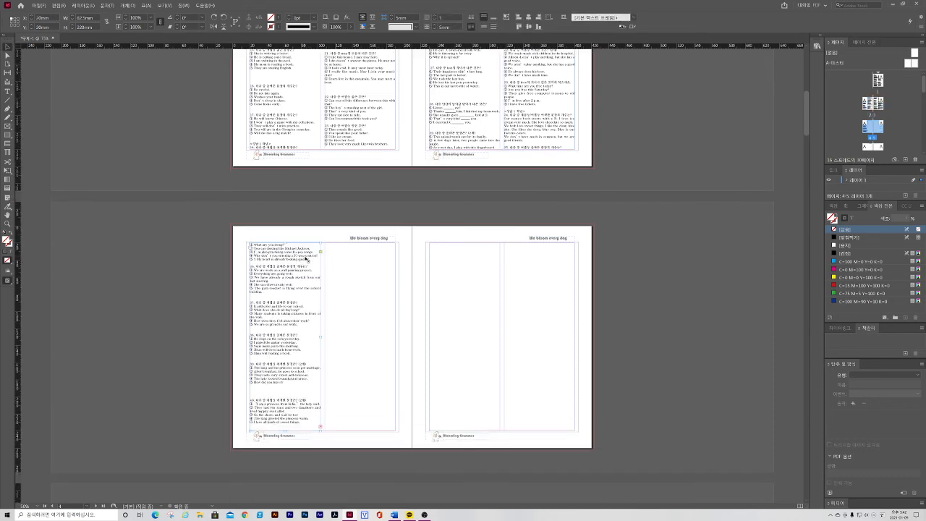
{"action": "left_click", "coordinate": [320, 427]}
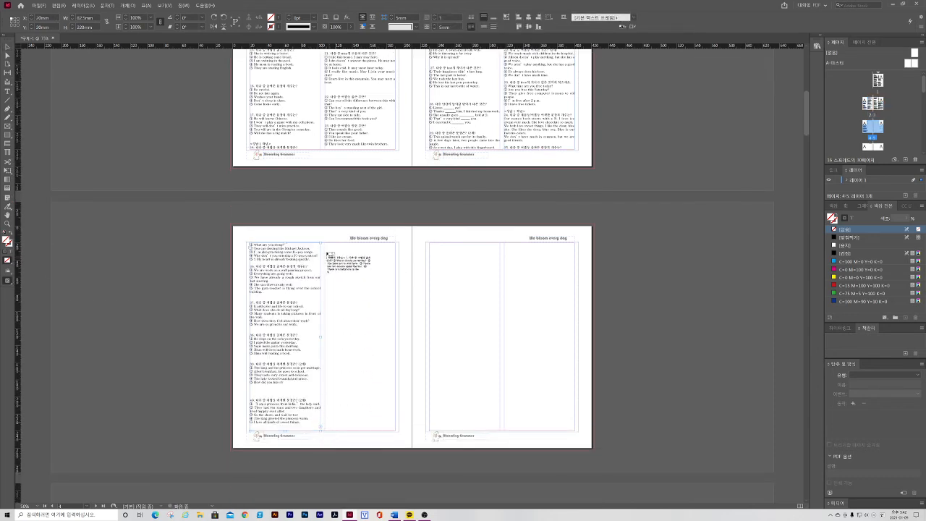
{"action": "left_click", "coordinate": [327, 249]}
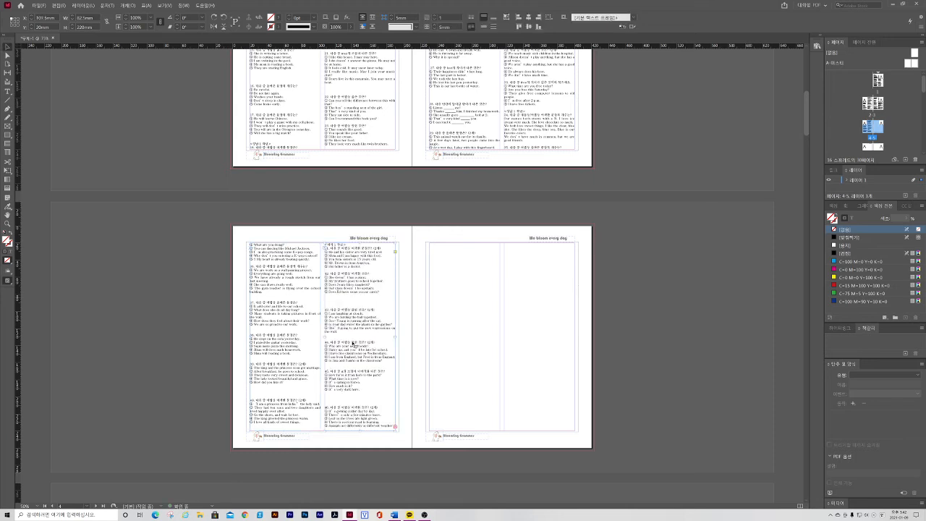
Continue threading the overset exam text from page 4 into both columns of page 5
{"action": "left_click", "coordinate": [396, 428]}
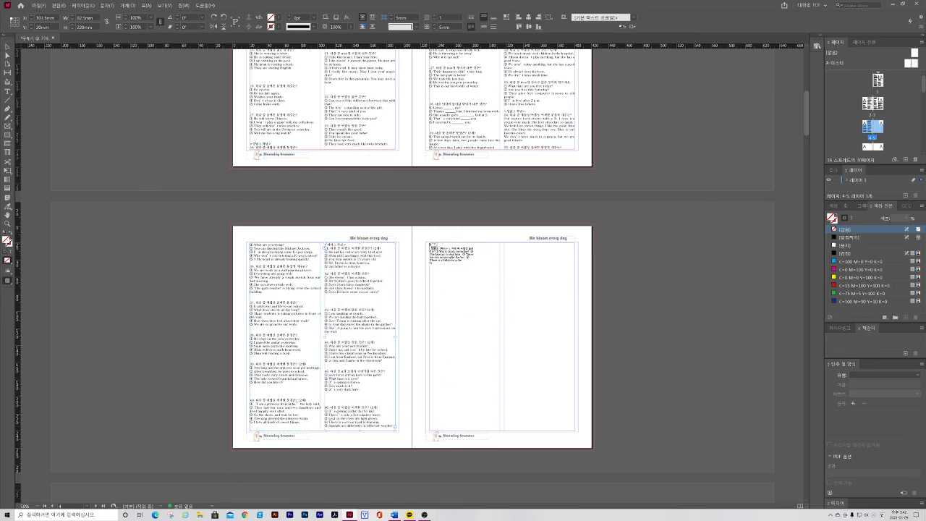
{"action": "left_click", "coordinate": [433, 248]}
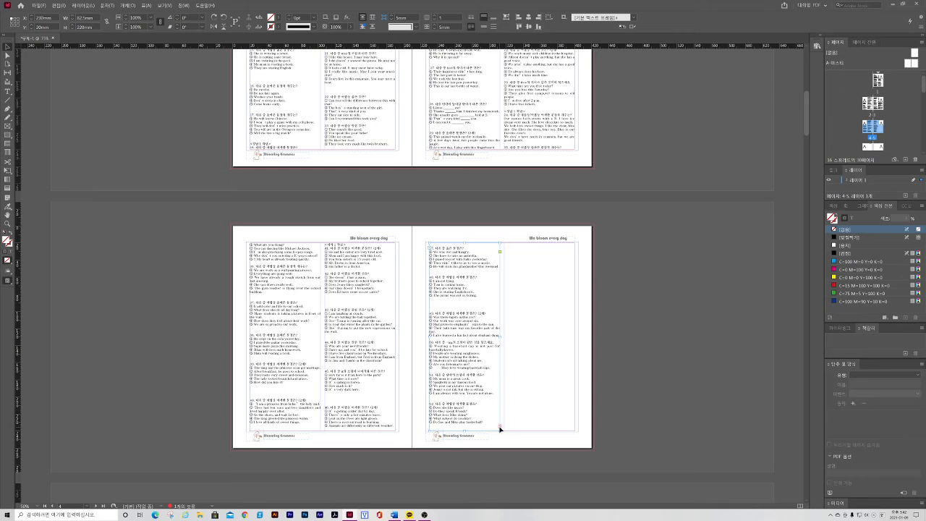
{"action": "left_click", "coordinate": [500, 428]}
{"action": "left_click", "coordinate": [506, 246]}
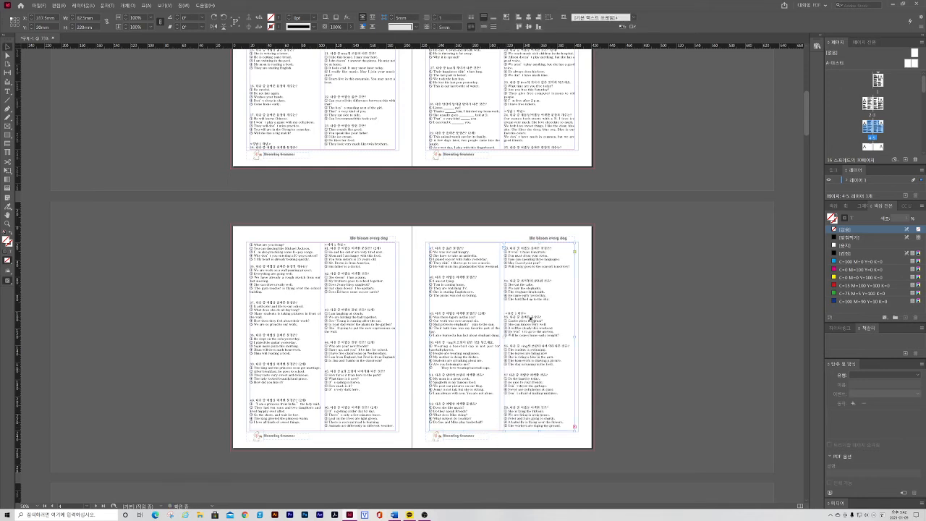
{"action": "scroll", "coordinate": [529, 326], "scroll_direction": "down", "scroll_amount": 2}
{"action": "scroll", "coordinate": [529, 328], "scroll_direction": "down", "scroll_amount": 4}
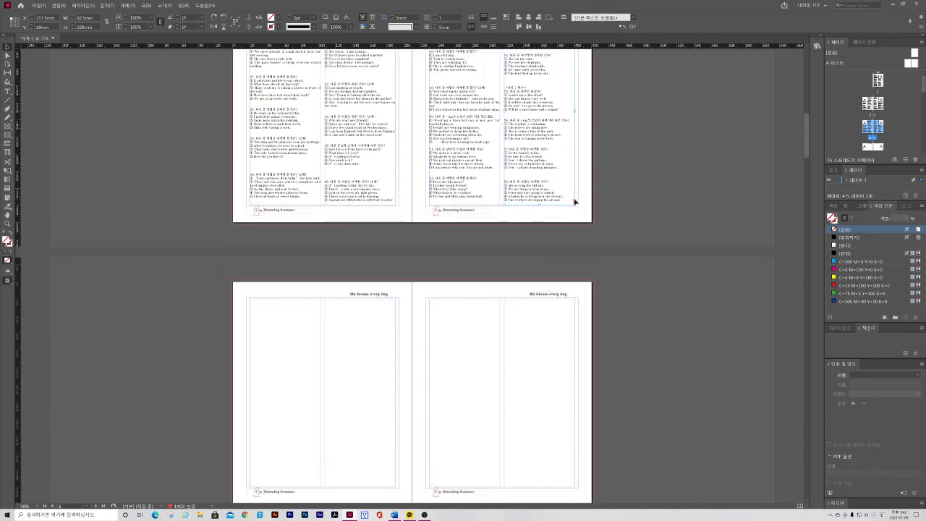
Thread the overset exam text from page 5 into linked frames filling both columns of page 6
{"action": "left_click", "coordinate": [576, 201]}
{"action": "left_click", "coordinate": [250, 308]}
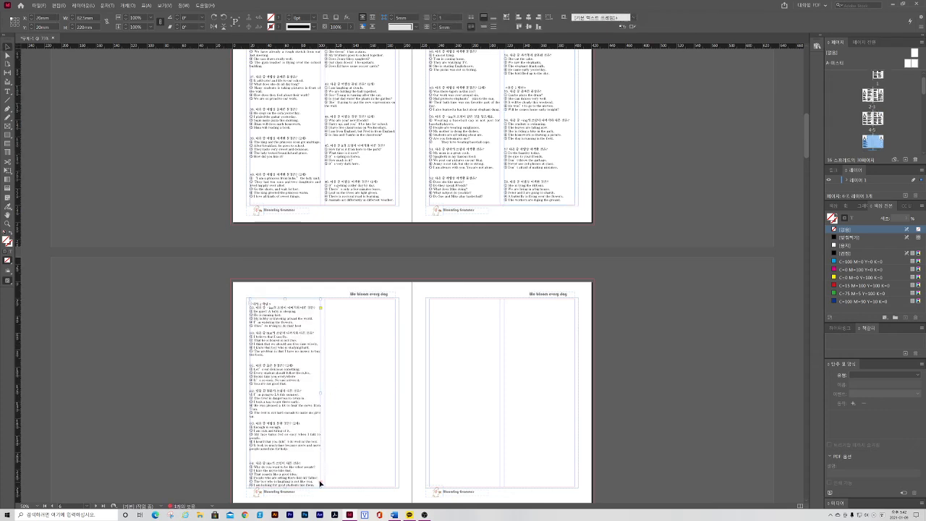
{"action": "left_click", "coordinate": [319, 483]}
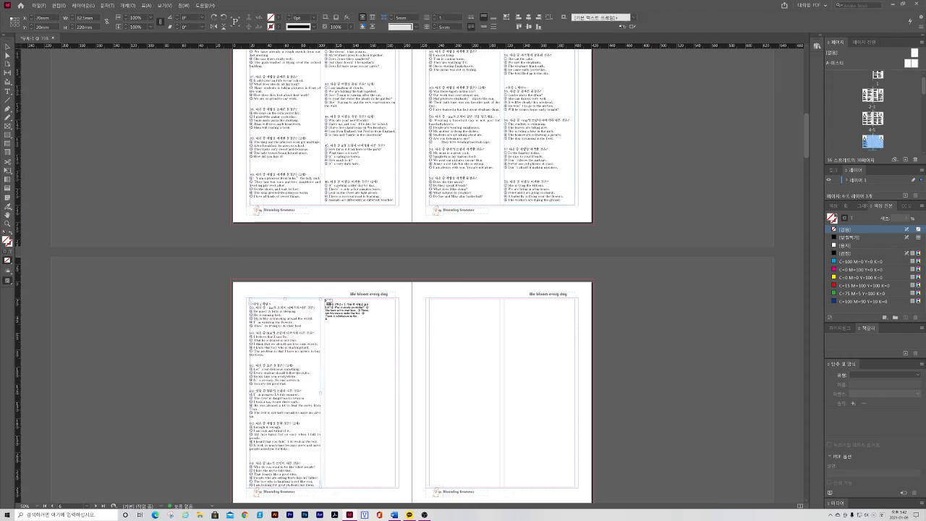
{"action": "left_click", "coordinate": [326, 302]}
Continue the overset exam text from page 6 into linked frames in both columns of page 7
{"action": "left_click", "coordinate": [395, 482]}
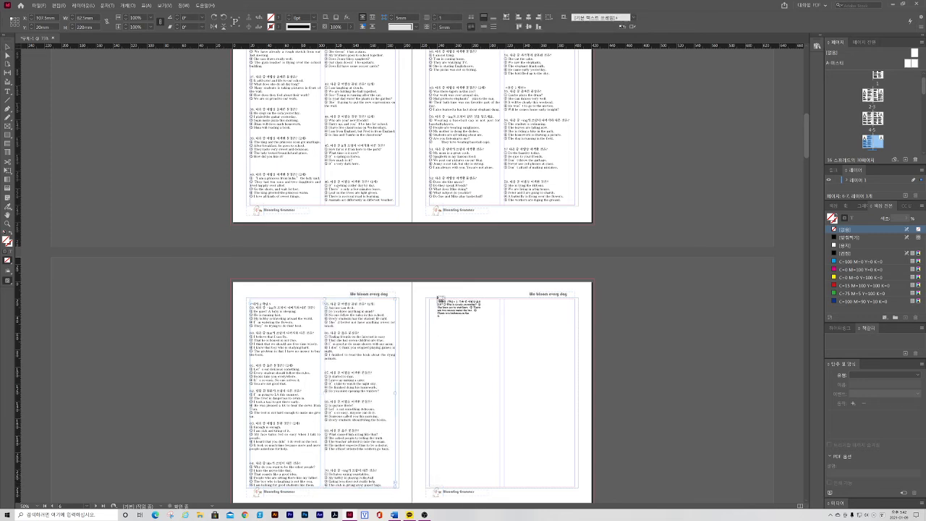
{"action": "left_click", "coordinate": [431, 301]}
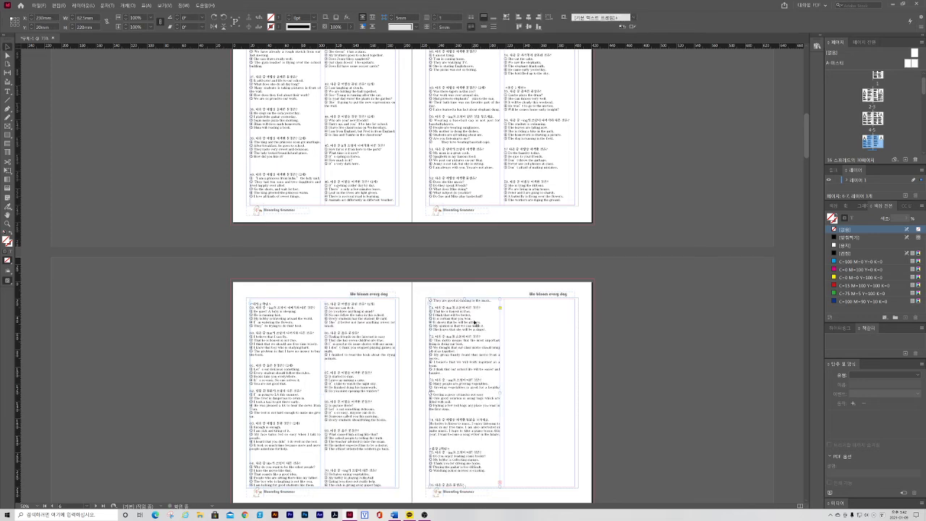
{"action": "left_click", "coordinate": [501, 483]}
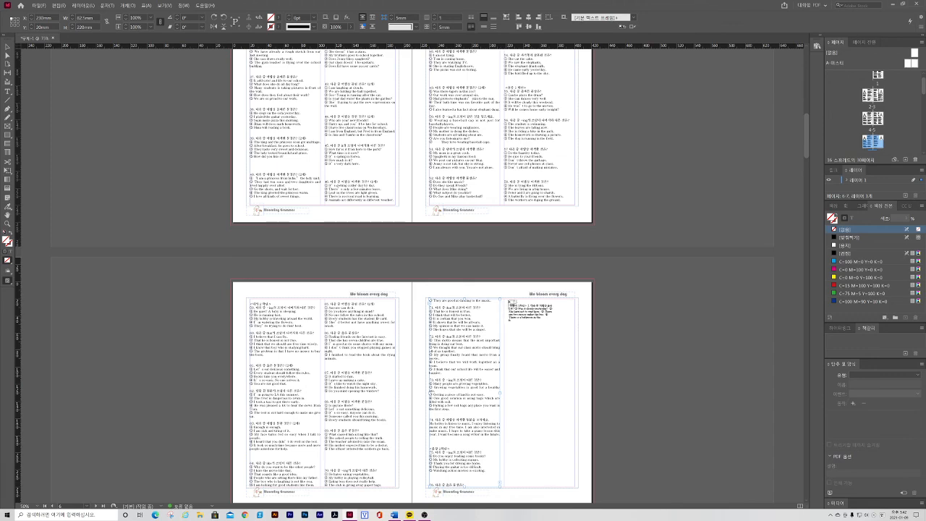
{"action": "left_click", "coordinate": [504, 299]}
Flow the remaining overset exam text from page 7 into both columns of page 8
{"action": "scroll", "coordinate": [521, 326], "scroll_direction": "down", "scroll_amount": 4}
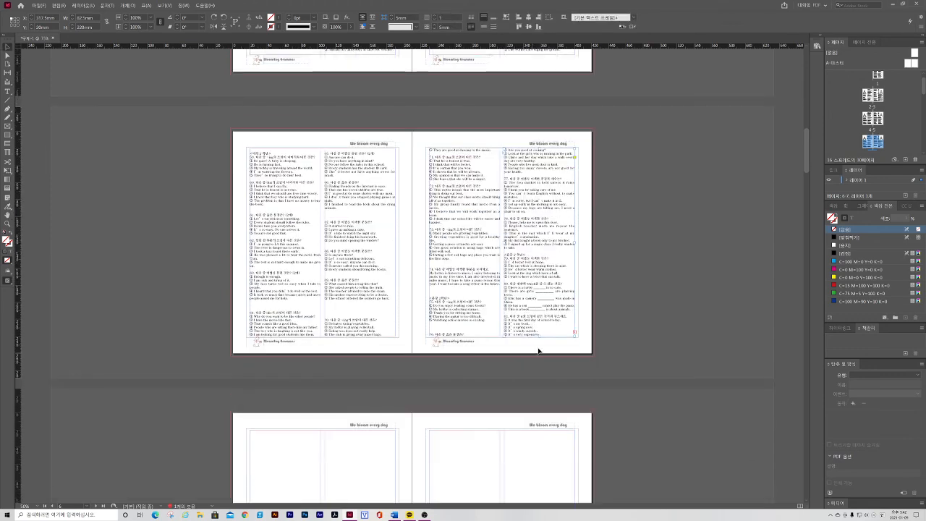
{"action": "left_click", "coordinate": [576, 333]}
{"action": "scroll", "coordinate": [362, 330], "scroll_direction": "down", "scroll_amount": 5}
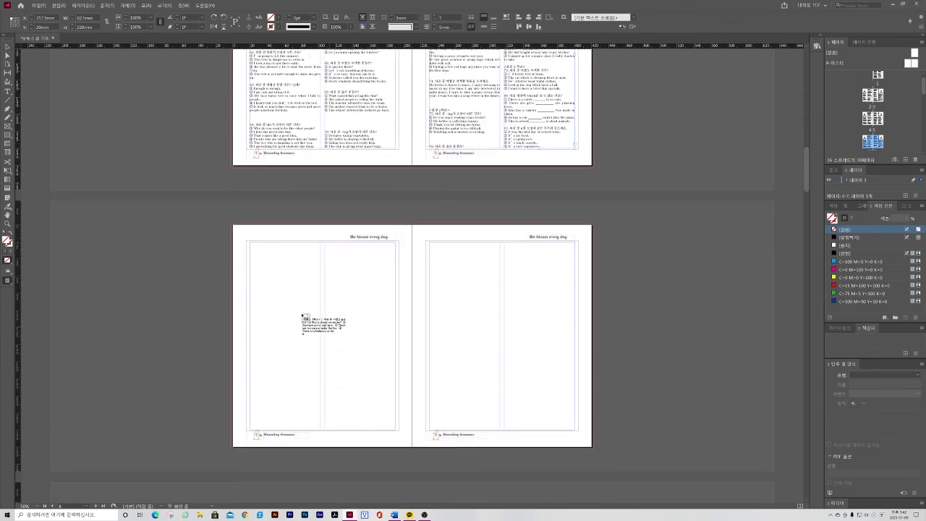
{"action": "left_click", "coordinate": [251, 245]}
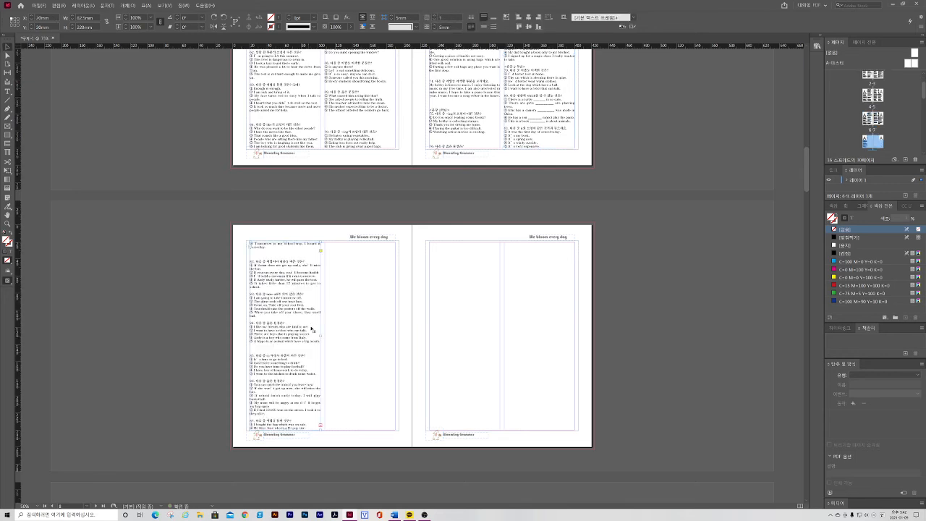
{"action": "left_click", "coordinate": [324, 423]}
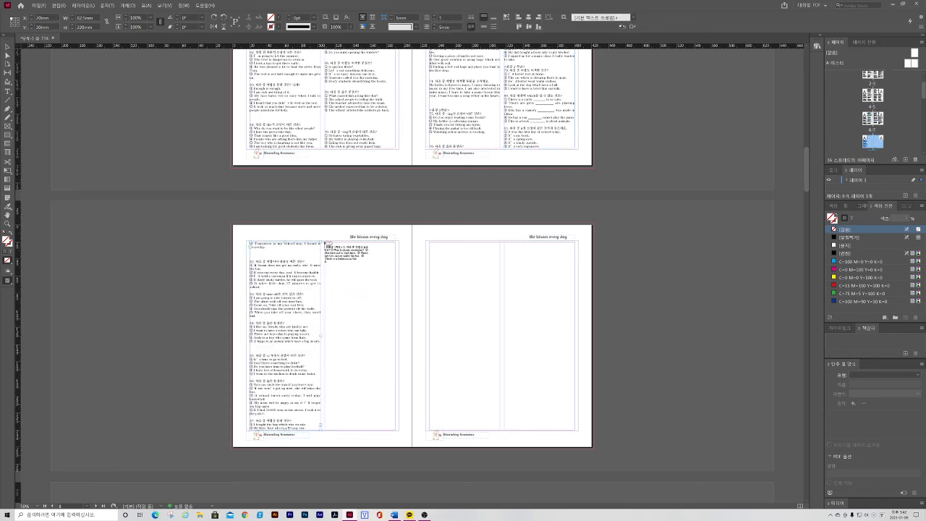
{"action": "left_click", "coordinate": [325, 243]}
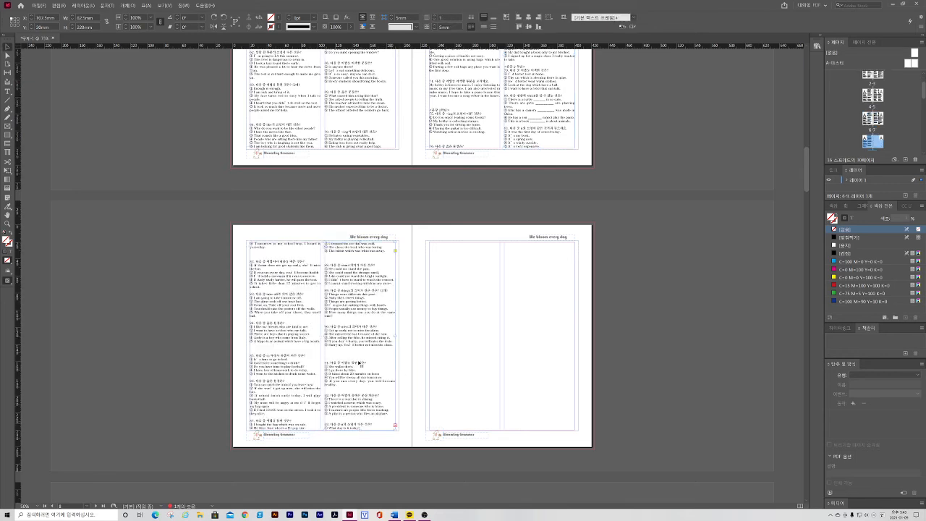
Switch to the Word workbook, examine how many questions each column and page holds, and return to InDesign
{"action": "scroll", "coordinate": [417, 304], "scroll_direction": "up", "scroll_amount": 12}
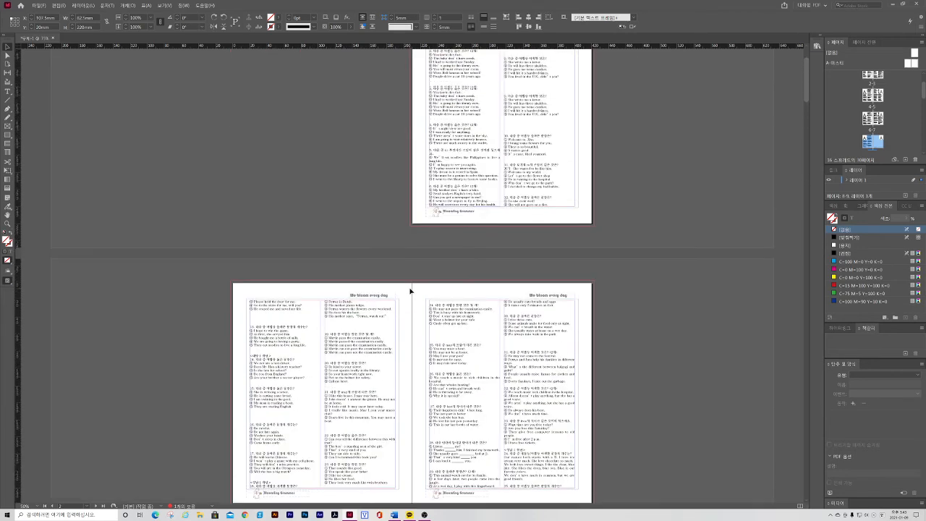
{"action": "scroll", "coordinate": [410, 291], "scroll_direction": "up", "scroll_amount": 3}
{"action": "key", "text": "alt+Tab"}
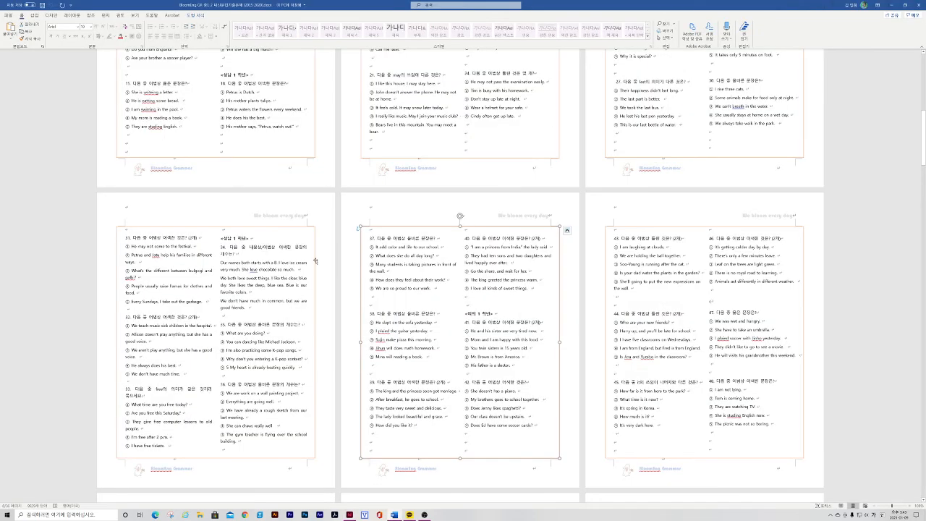
{"action": "left_click", "coordinate": [153, 404]}
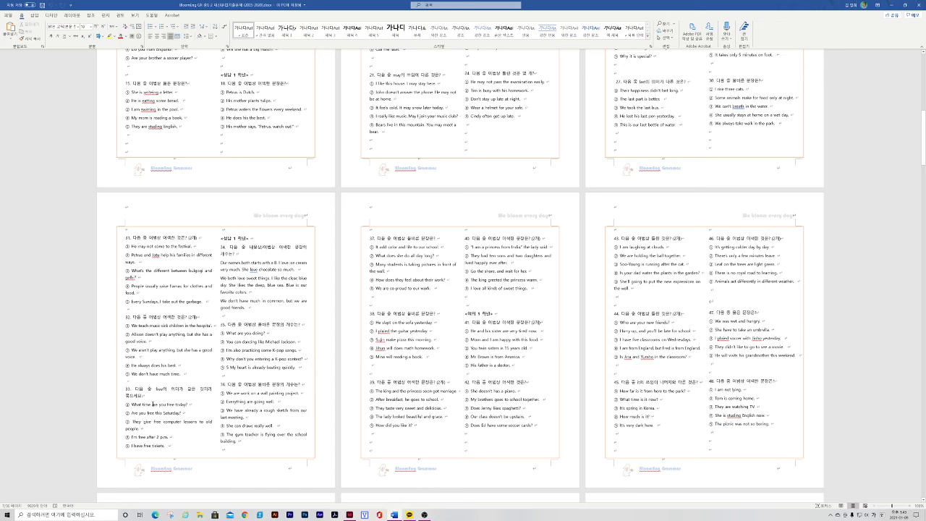
{"action": "left_click_drag", "start_coordinate": [128, 237], "coordinate": [139, 430]}
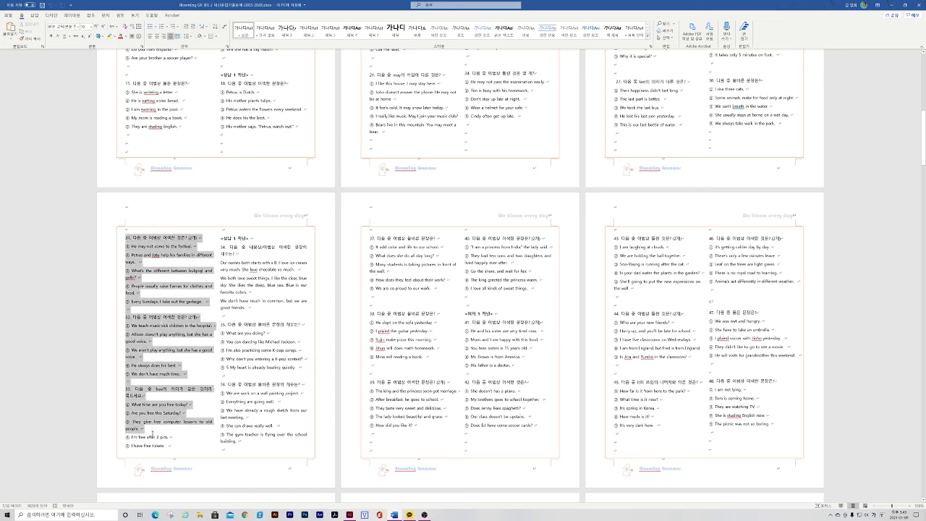
{"action": "left_click", "coordinate": [250, 443]}
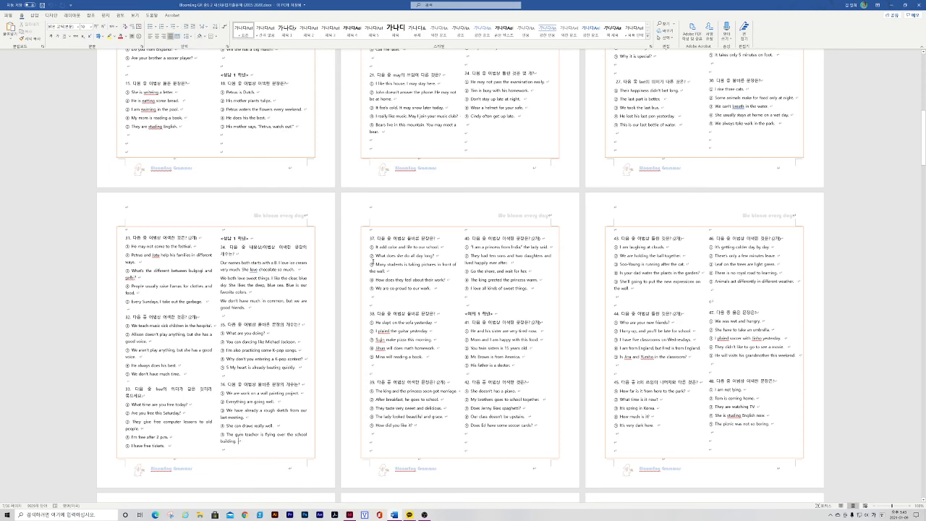
{"action": "scroll", "coordinate": [507, 251], "scroll_direction": "down", "scroll_amount": 3}
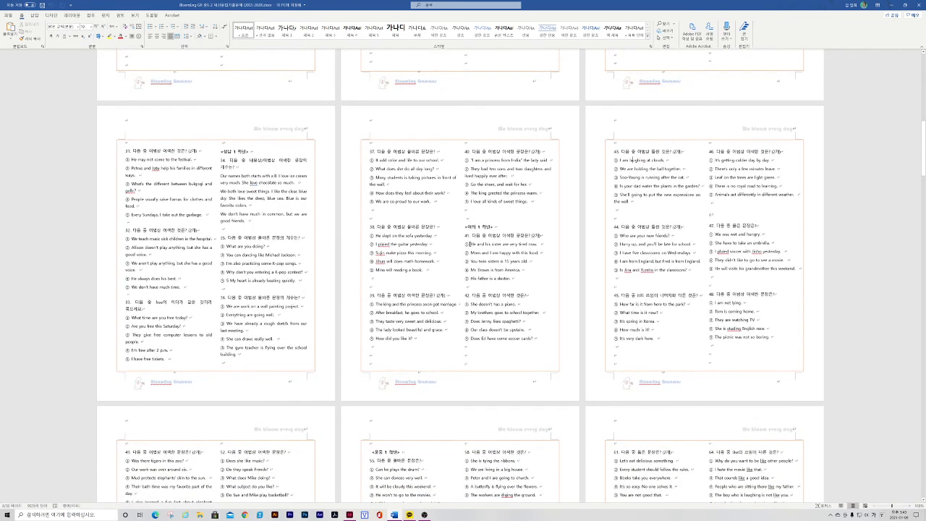
{"action": "key", "text": "alt+Tab"}
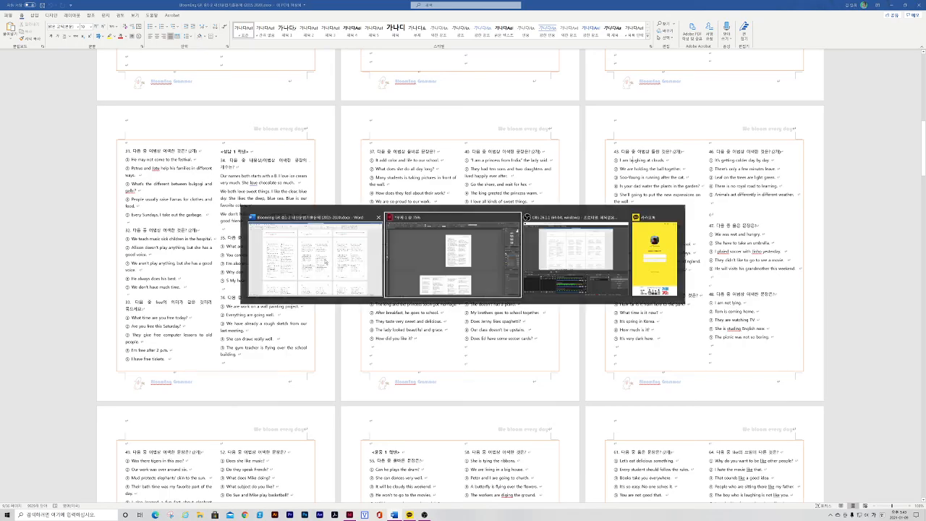
Select the entire threaded exam text and increase its leading to 22 pt
{"action": "left_click", "coordinate": [457, 130]}
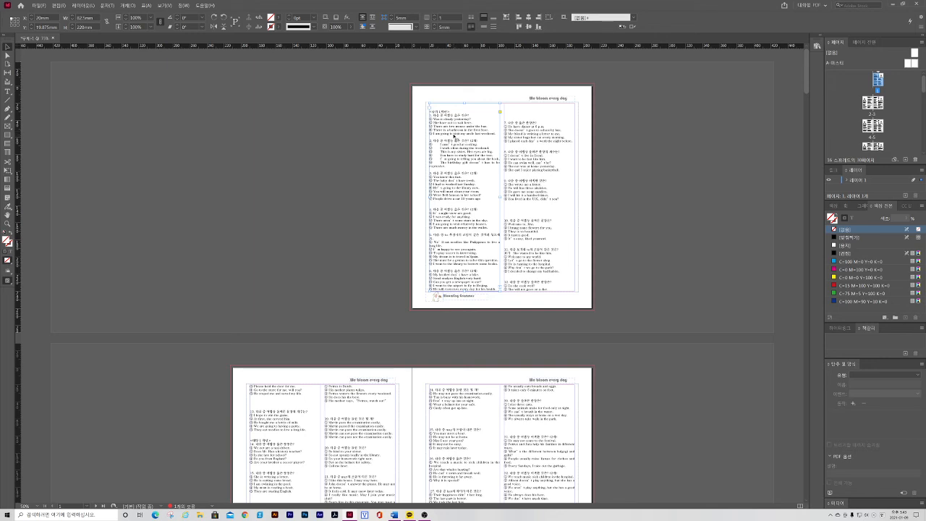
{"action": "double_click", "coordinate": [466, 143]}
{"action": "key", "text": "ctrl+a"}
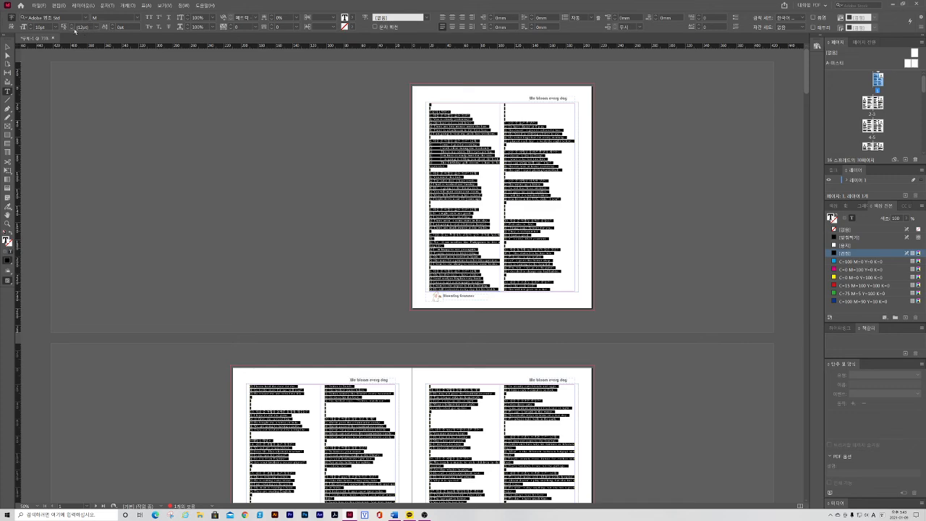
{"action": "left_click", "coordinate": [71, 25]}
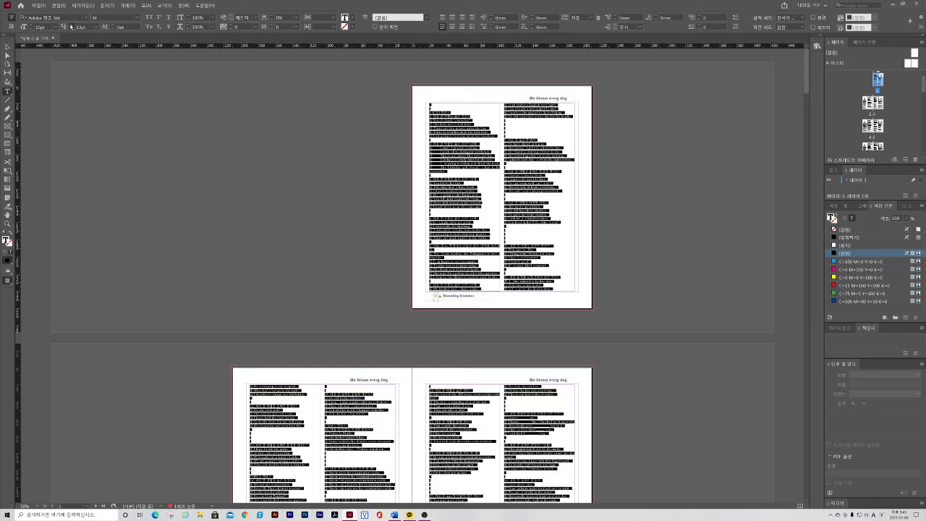
{"action": "left_click", "coordinate": [71, 25]}
{"action": "left_click", "coordinate": [70, 25]}
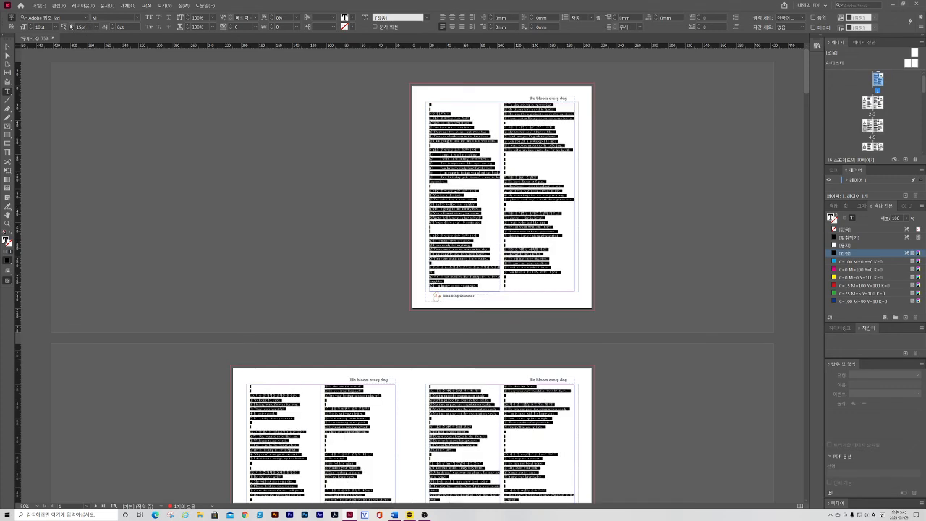
{"action": "left_click", "coordinate": [71, 25]}
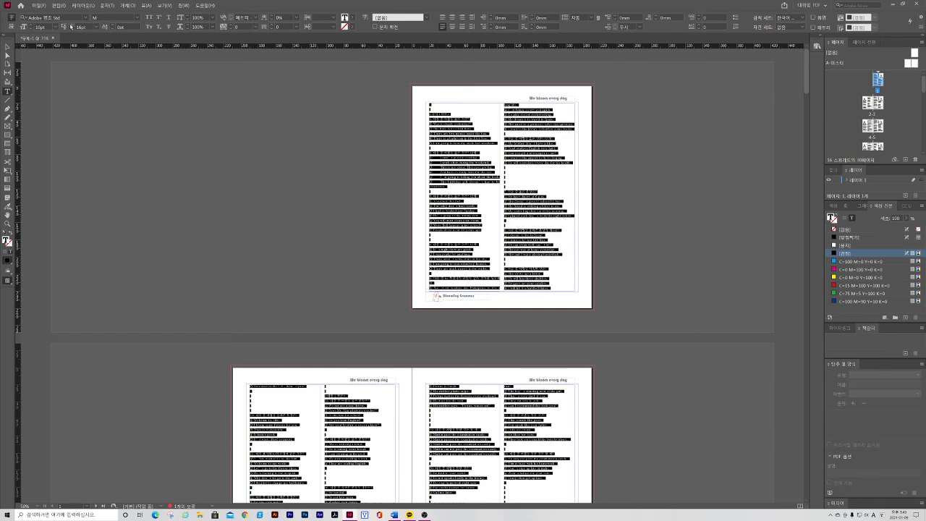
{"action": "left_click", "coordinate": [71, 24]}
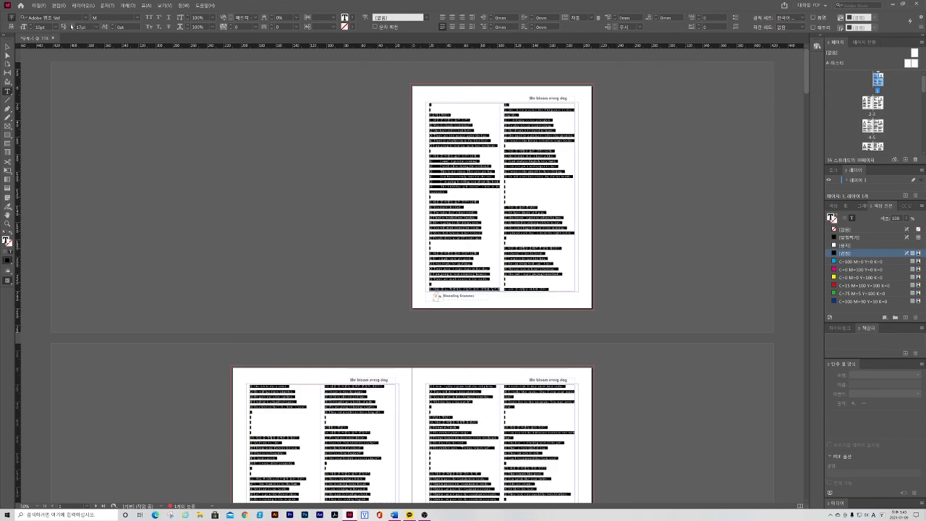
{"action": "left_click", "coordinate": [71, 24]}
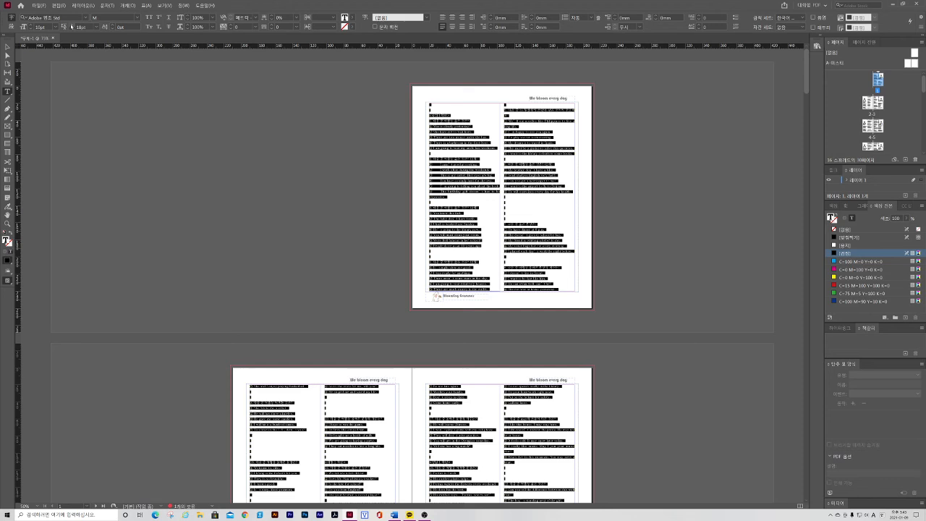
{"action": "left_click", "coordinate": [71, 25]}
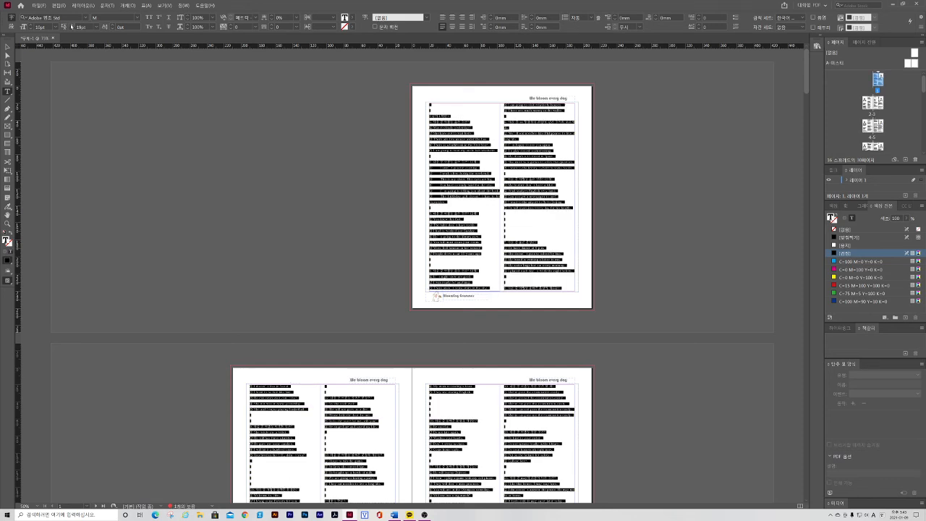
{"action": "left_click", "coordinate": [71, 24]}
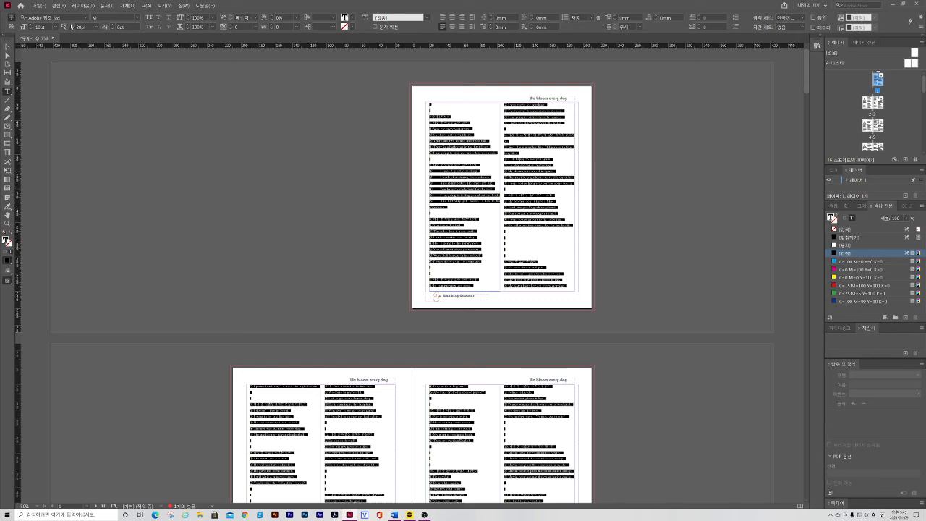
{"action": "left_click", "coordinate": [71, 25]}
{"action": "left_click", "coordinate": [71, 25]}
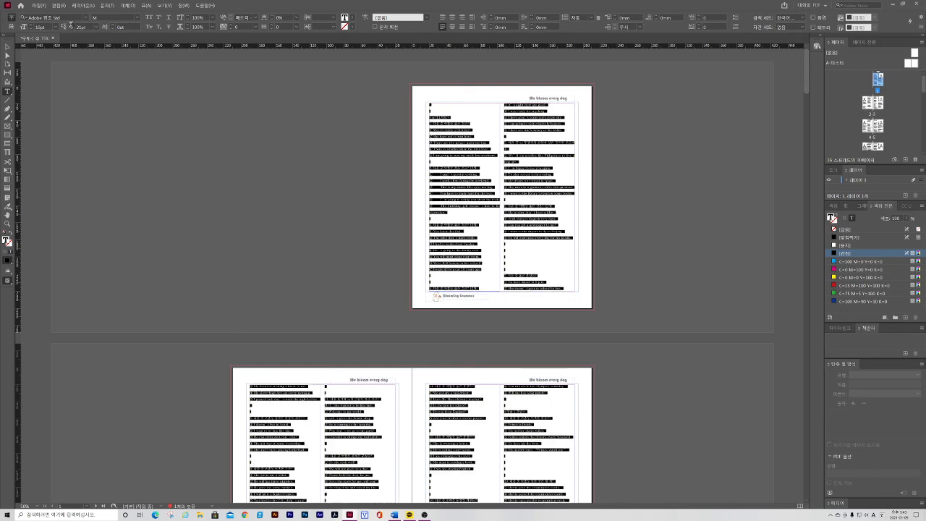
{"action": "left_click", "coordinate": [452, 166]}
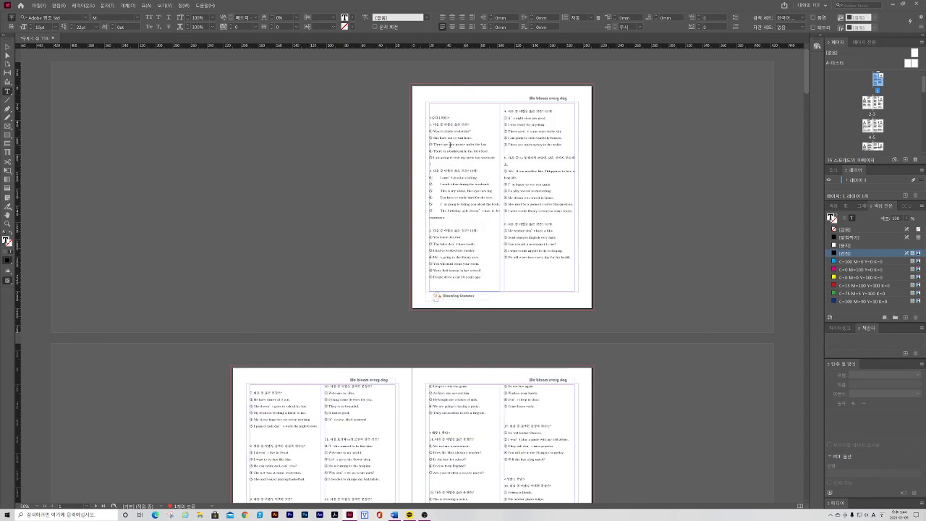
Delete the extra gaps after question 2's answer numbers and one blank line above the first heading on page 1
{"action": "left_click", "coordinate": [438, 177]}
{"action": "key", "text": "BackSpace"}
{"action": "key", "text": "BackSpace"}
{"action": "left_click", "coordinate": [441, 184]}
{"action": "key", "text": "BackSpace"}
{"action": "left_click", "coordinate": [441, 191]}
{"action": "key", "text": "BackSpace"}
{"action": "left_click", "coordinate": [441, 197]}
{"action": "key", "text": "BackSpace"}
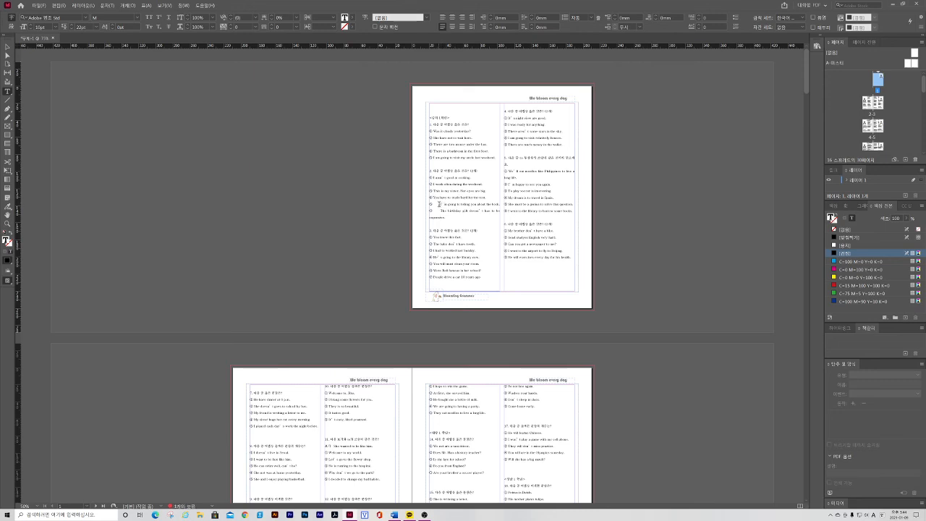
{"action": "left_click", "coordinate": [440, 204]}
{"action": "key", "text": "BackSpace"}
{"action": "left_click", "coordinate": [441, 211]}
{"action": "key", "text": "BackSpace"}
{"action": "left_click", "coordinate": [445, 113]}
{"action": "key", "text": "BackSpace"}
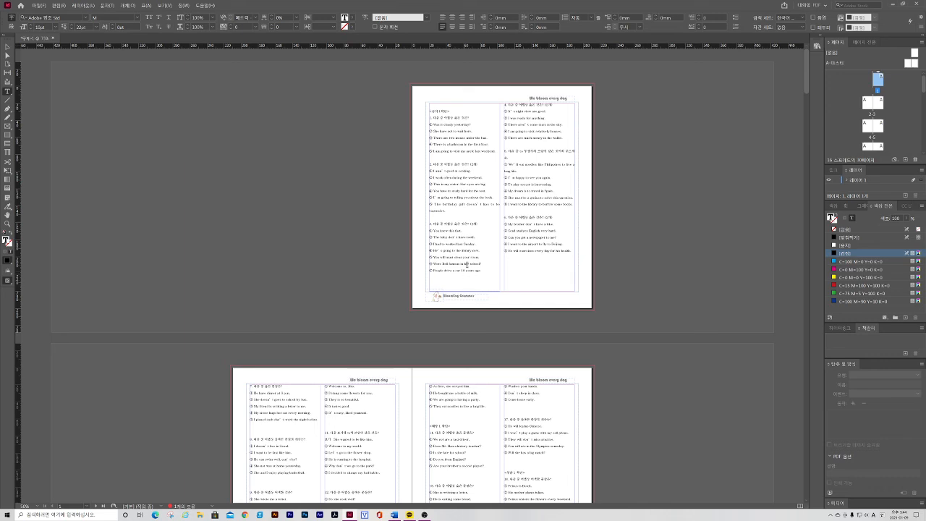
Set the leading of questions 1 to 3 in page 1's first column to 23 pt
{"action": "left_click", "coordinate": [440, 123]}
{"action": "left_click_drag", "start_coordinate": [440, 117], "coordinate": [476, 270]}
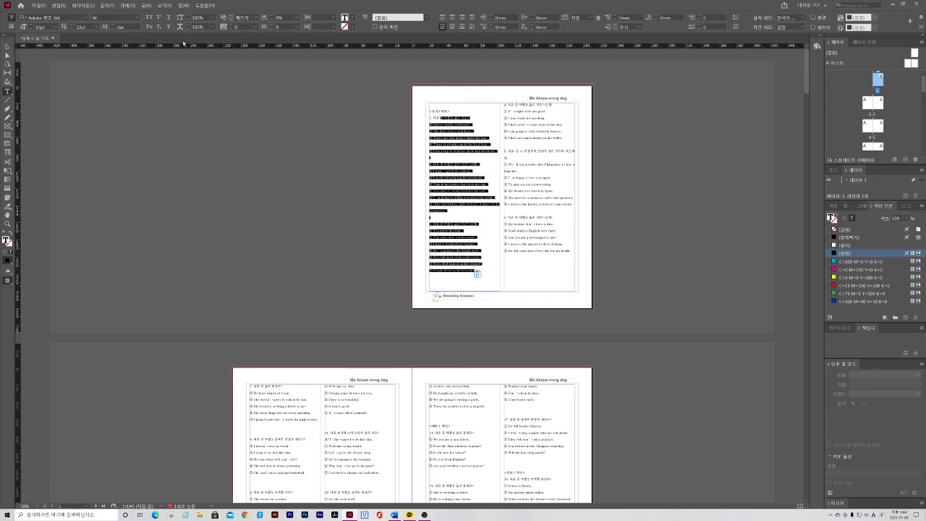
{"action": "left_click", "coordinate": [72, 25]}
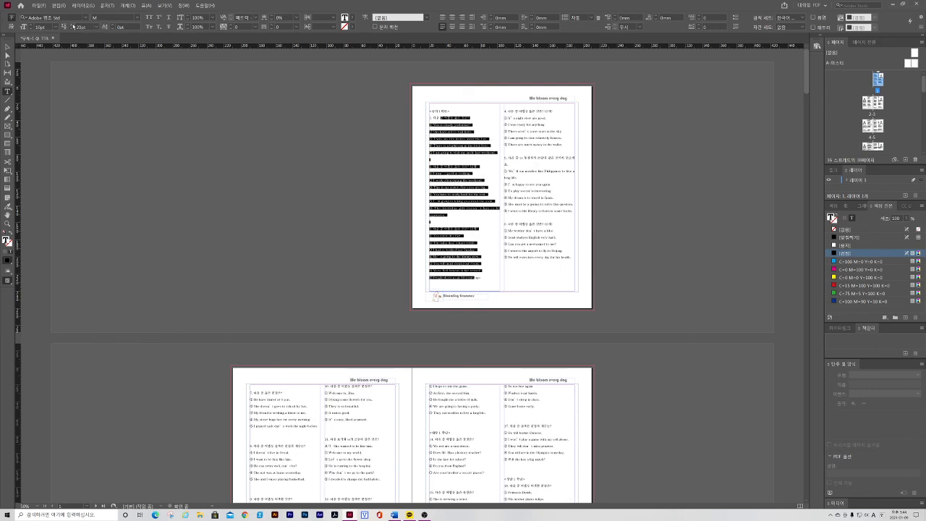
{"action": "left_click", "coordinate": [474, 166]}
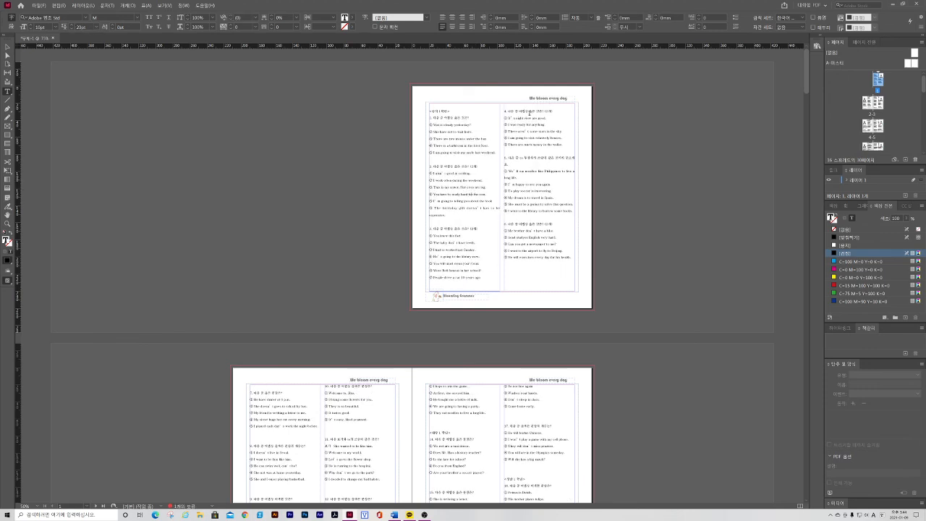
Set the leading of questions 4 to 6 in page 1's second column to 24 pt
{"action": "left_click", "coordinate": [516, 113]}
{"action": "left_click_drag", "start_coordinate": [509, 111], "coordinate": [523, 258]}
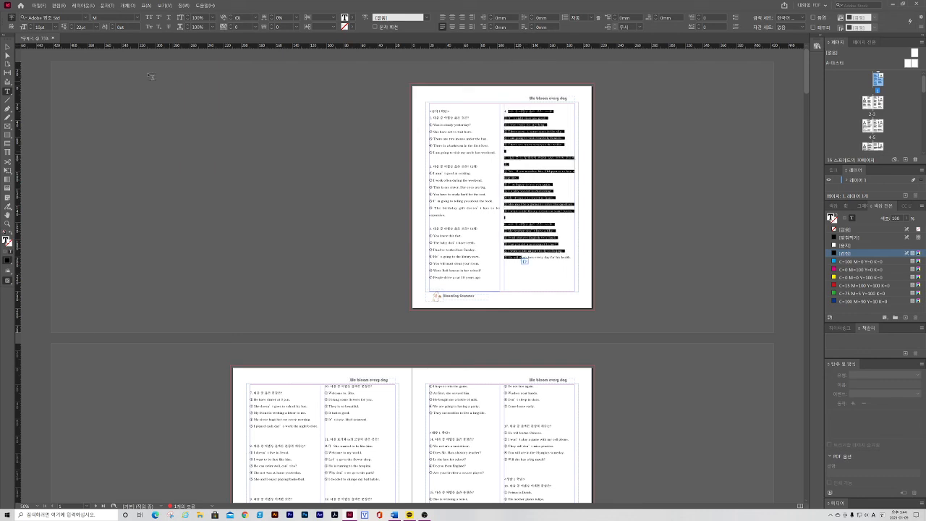
{"action": "left_click", "coordinate": [72, 25]}
{"action": "left_click", "coordinate": [73, 25]}
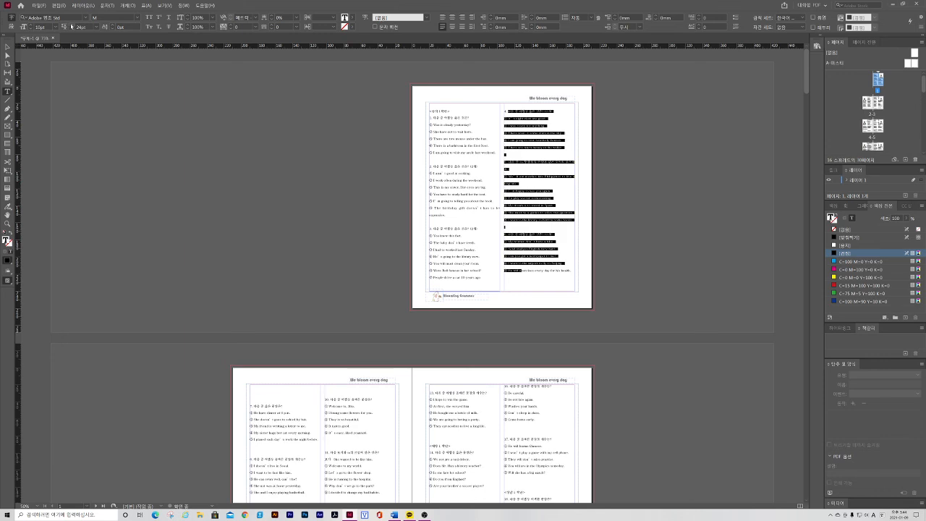
Set the leading of questions 4 to 6 on page 1 to 25 pt
{"action": "left_click", "coordinate": [72, 26]}
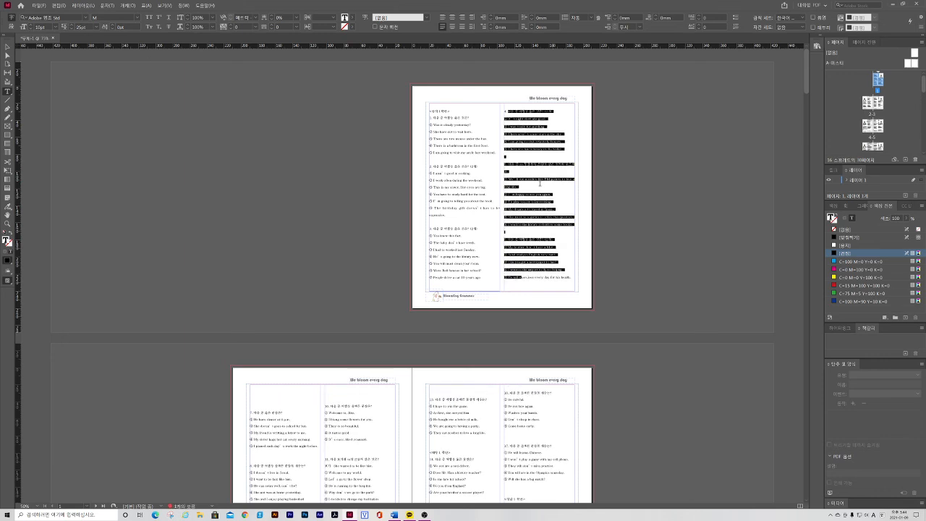
{"action": "left_click", "coordinate": [525, 151]}
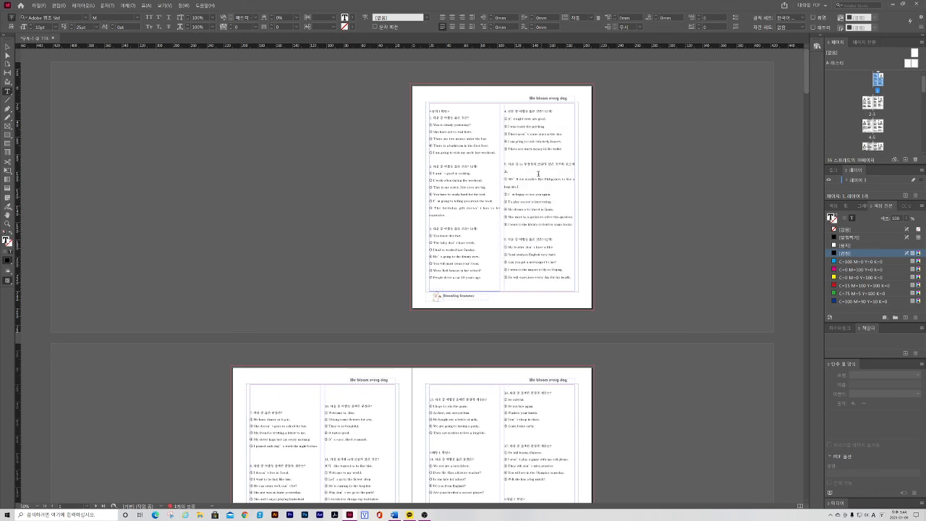
Delete three blank lines above question 7 at the start of page 2's first column
{"action": "scroll", "coordinate": [528, 207], "scroll_direction": "down", "scroll_amount": 6}
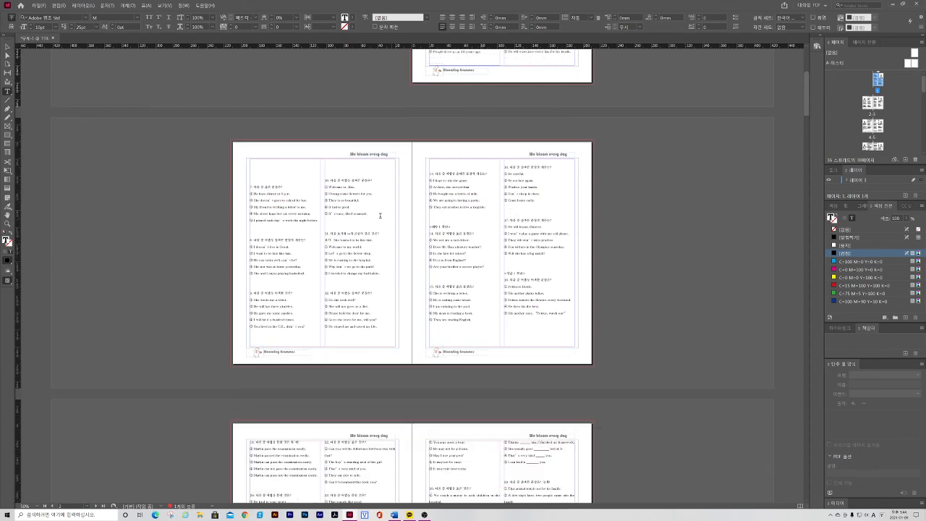
{"action": "left_click", "coordinate": [274, 179]}
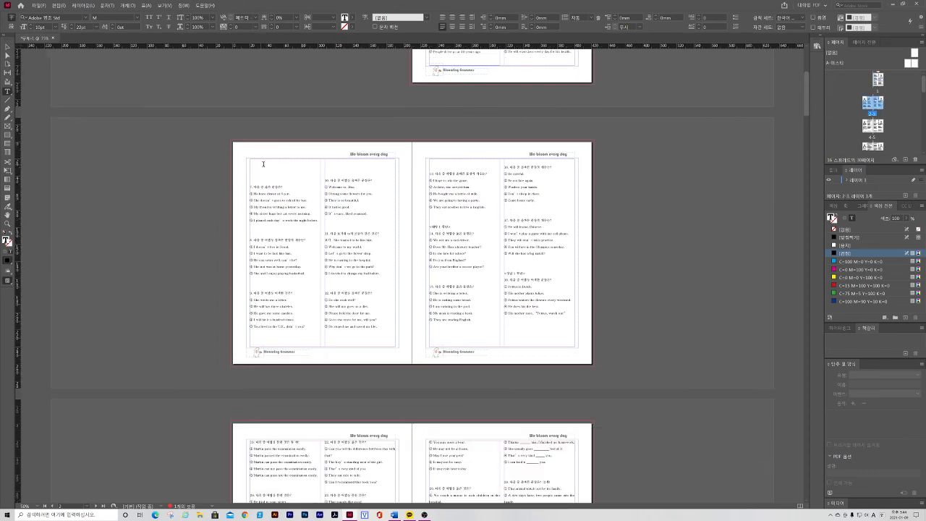
{"action": "key", "text": "BackSpace"}
{"action": "key", "text": "BackSpace"}
{"action": "key", "text": "BackSpace"}
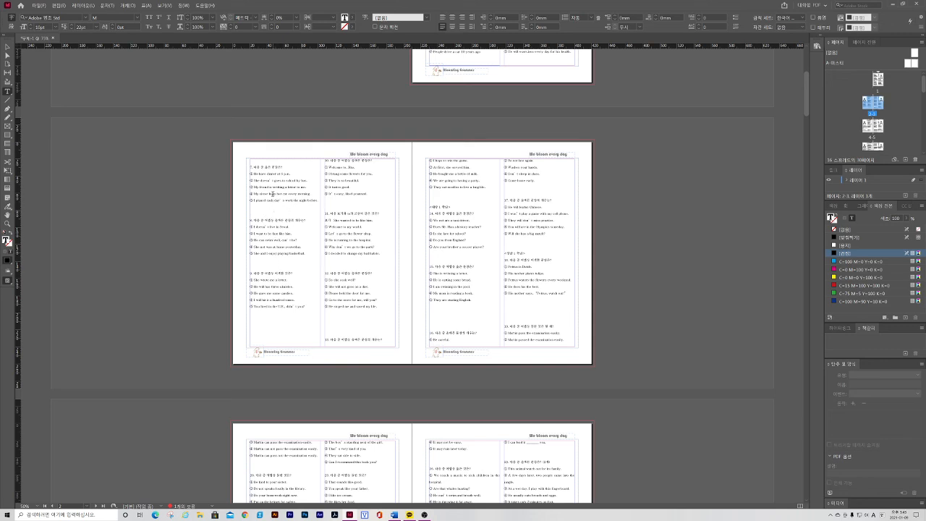
Set the leading of questions 7 to 9 in page 2's first column to 25 pt
{"action": "left_click_drag", "start_coordinate": [261, 168], "coordinate": [255, 318]}
{"action": "left_click", "coordinate": [72, 24]}
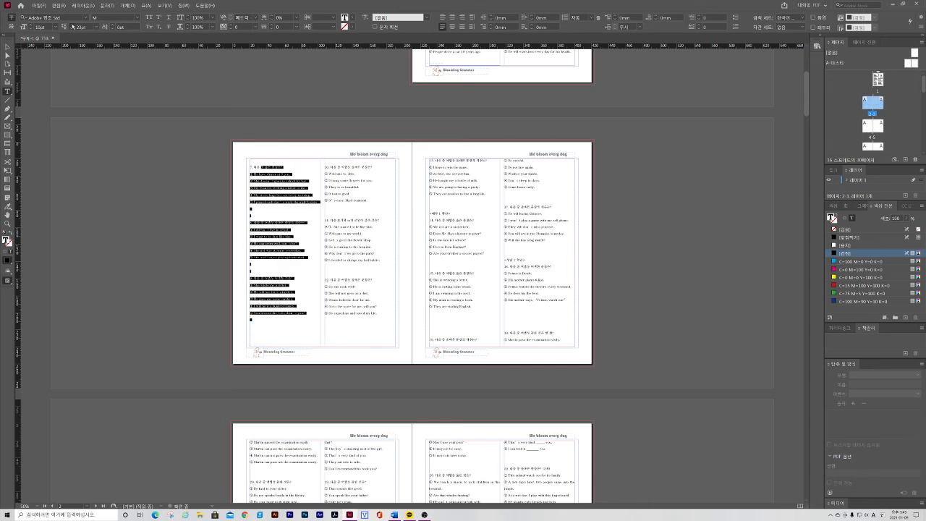
{"action": "left_click", "coordinate": [71, 25]}
{"action": "left_click", "coordinate": [72, 25]}
Delete one blank line above question 10 on page 2 and set the leading of questions 10 to 12 to 24 pt
{"action": "left_click", "coordinate": [339, 161]}
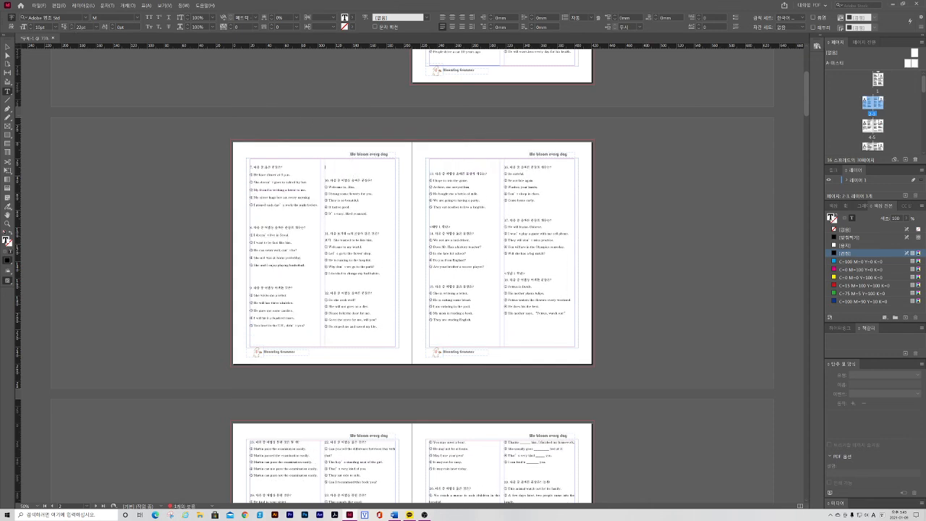
{"action": "key", "text": "BackSpace"}
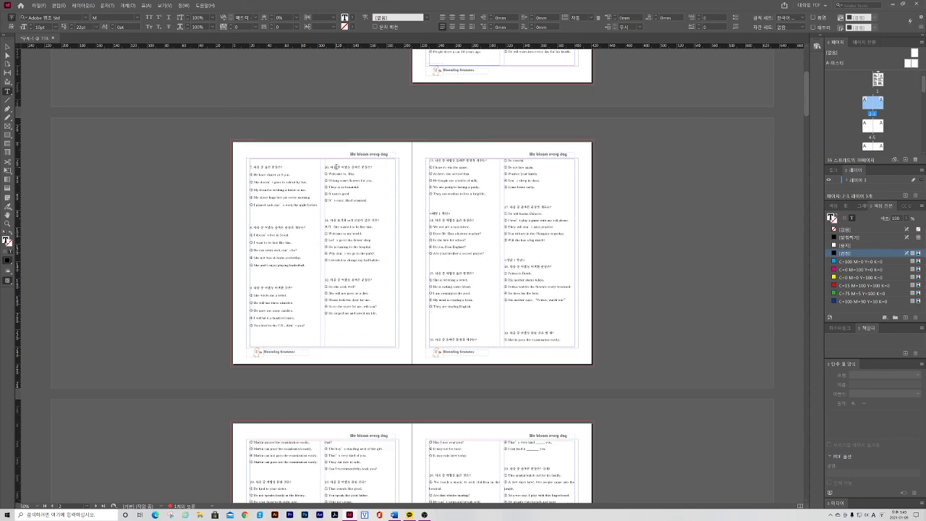
{"action": "left_click_drag", "start_coordinate": [337, 166], "coordinate": [354, 316]}
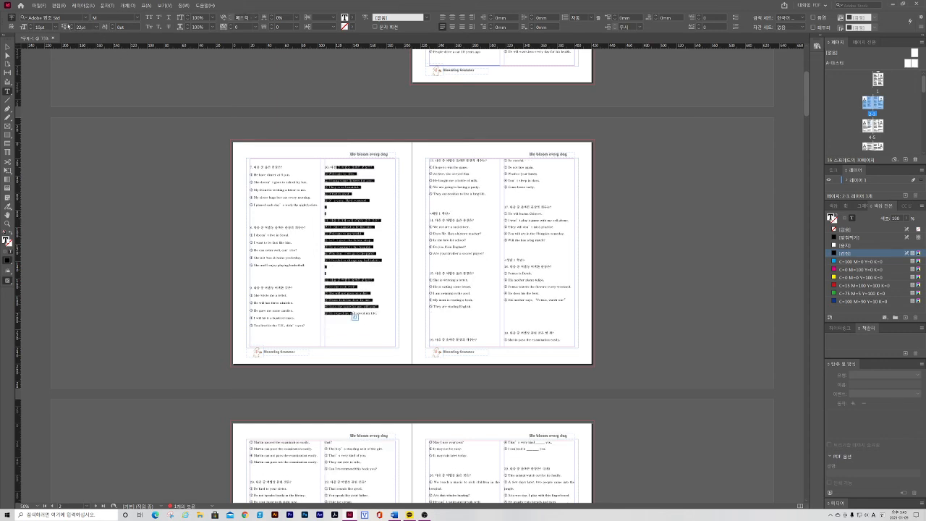
{"action": "left_click", "coordinate": [72, 24]}
{"action": "left_click", "coordinate": [72, 24]}
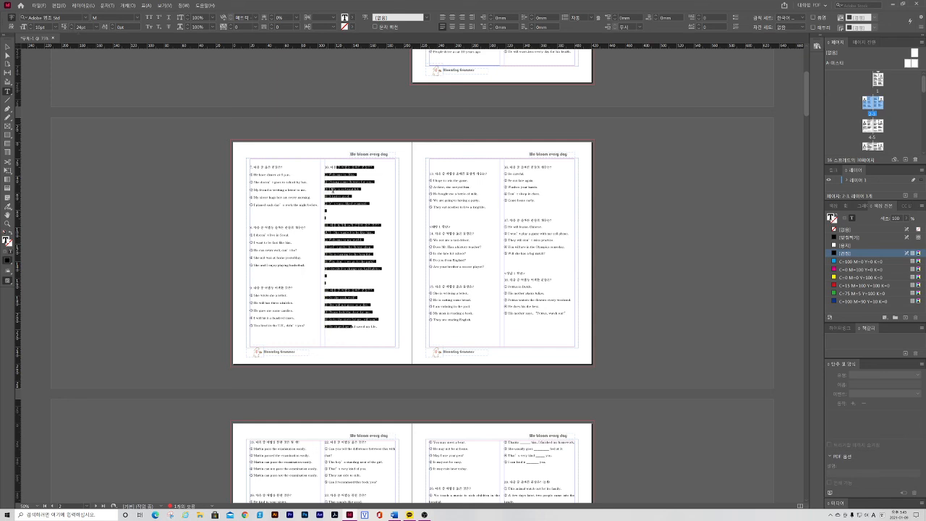
{"action": "left_click", "coordinate": [374, 189]}
Delete one blank line above question 13 on page 3 and set the leading of questions 13 to 15 to 24 pt
{"action": "left_click", "coordinate": [440, 168]}
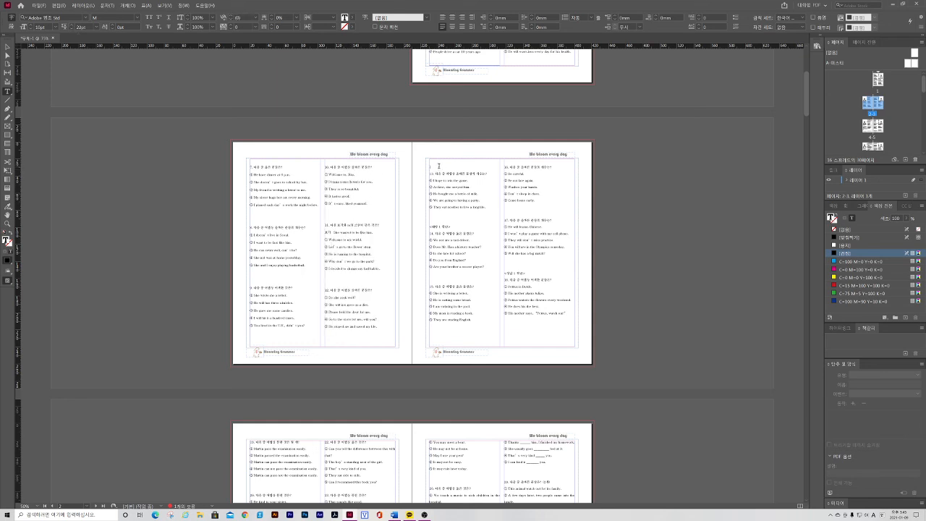
{"action": "left_click", "coordinate": [440, 162]}
{"action": "key", "text": "Delete"}
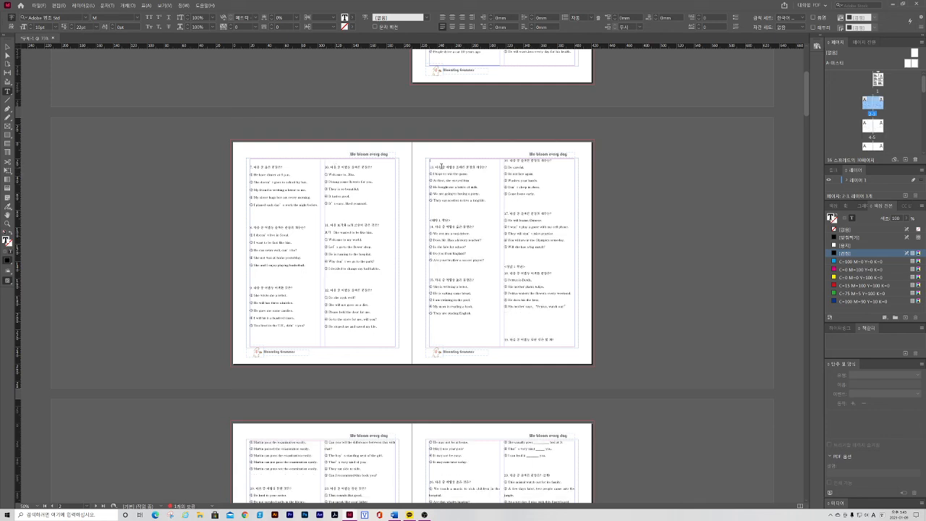
{"action": "left_click_drag", "start_coordinate": [431, 162], "coordinate": [461, 327]}
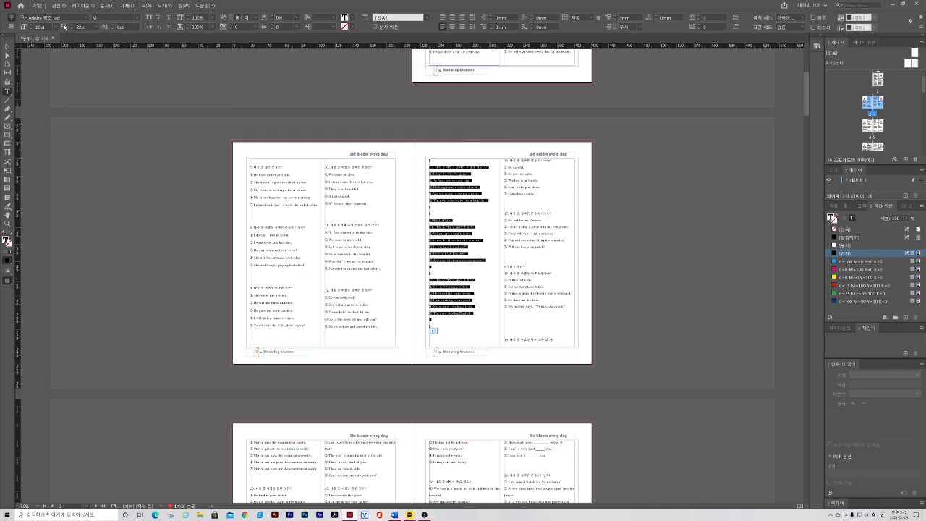
{"action": "left_click", "coordinate": [72, 25]}
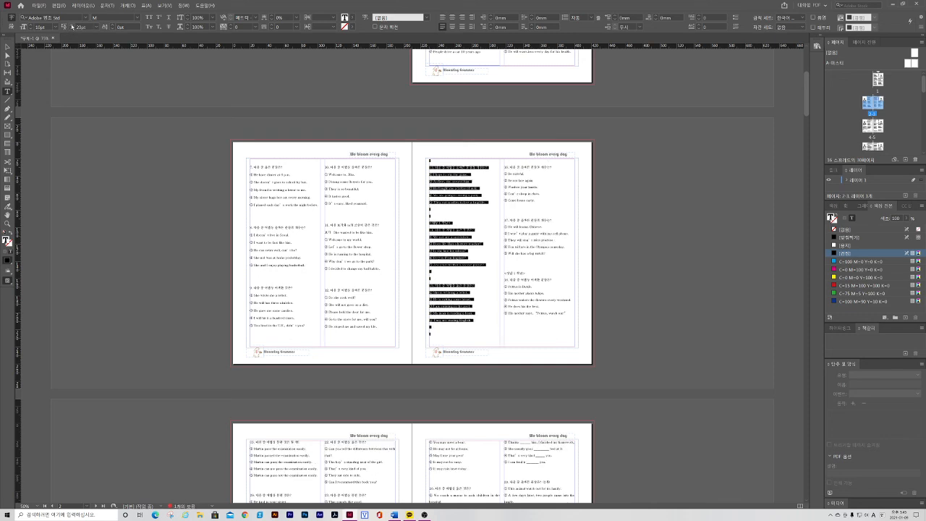
{"action": "left_click", "coordinate": [72, 25]}
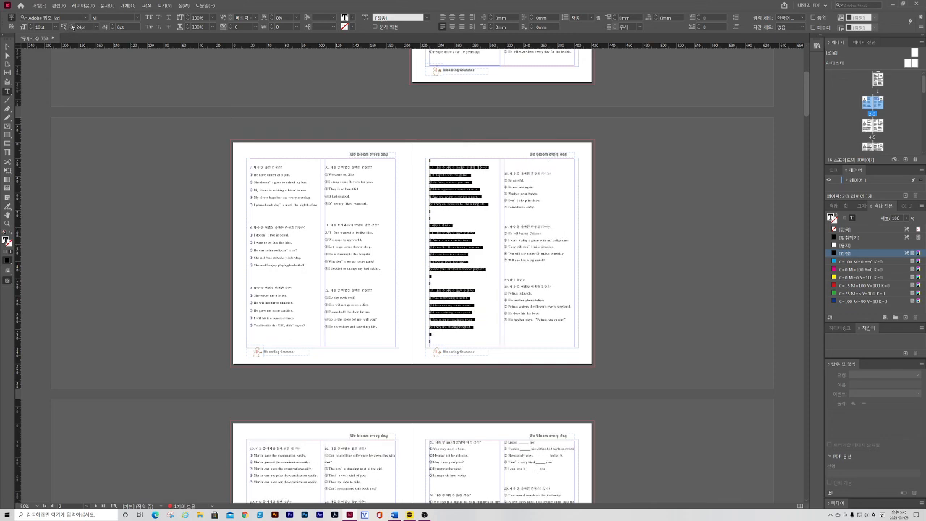
Delete one blank line above question 16 at the start of page 3's second column
{"action": "left_click", "coordinate": [552, 193]}
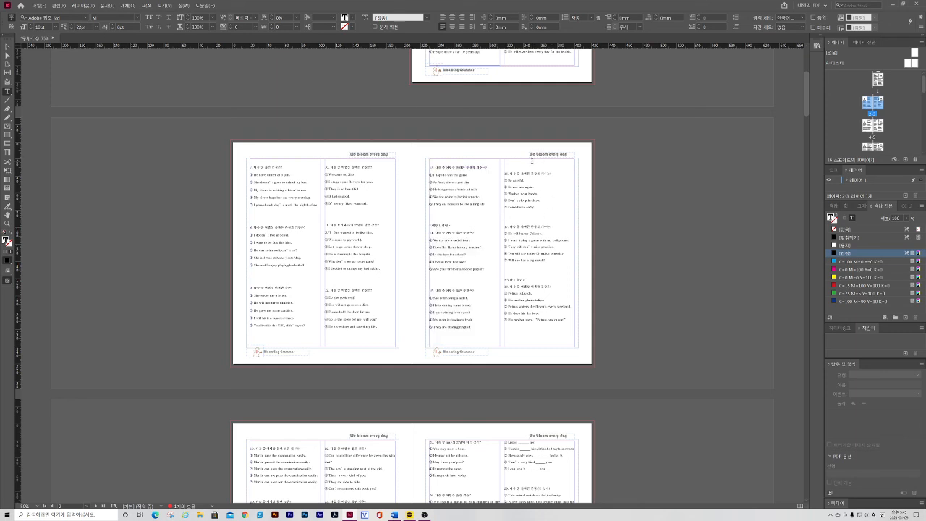
{"action": "key", "text": "BackSpace"}
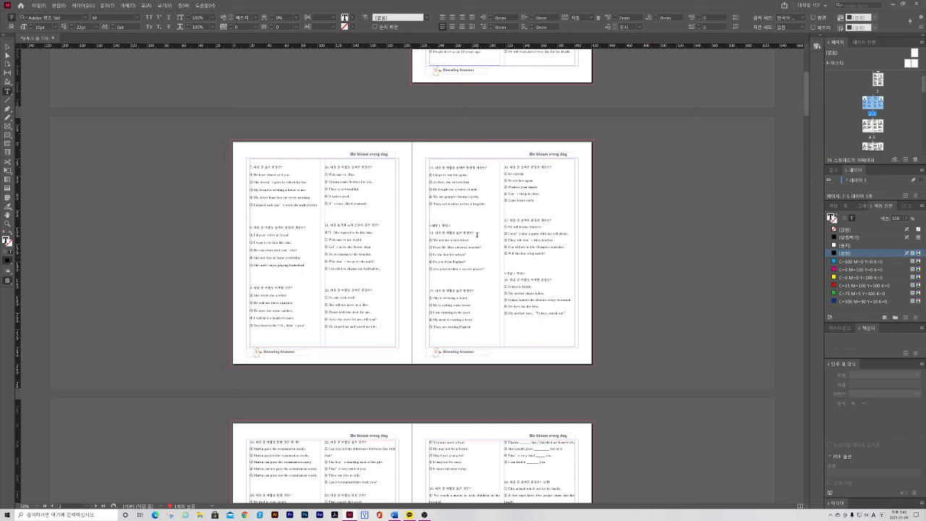
Review the question spacing and column alignment on pages 1 to 3 and the text flow on the following spreads
{"action": "scroll", "coordinate": [493, 233], "scroll_direction": "up", "scroll_amount": 3}
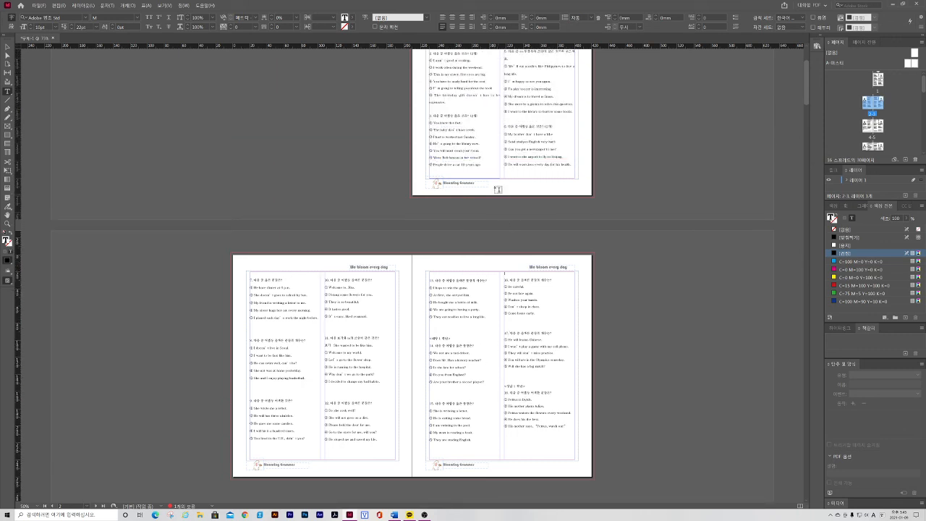
{"action": "scroll", "coordinate": [493, 186], "scroll_direction": "up", "scroll_amount": 2}
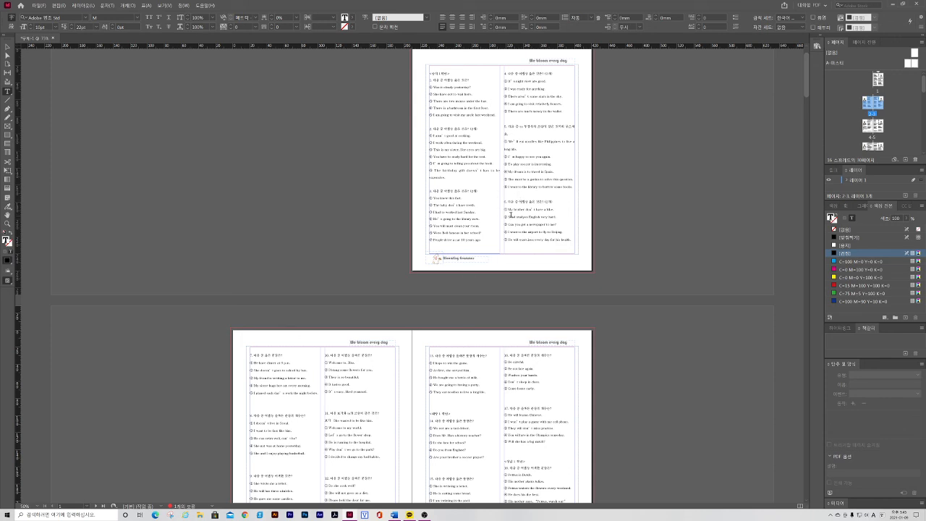
{"action": "scroll", "coordinate": [513, 210], "scroll_direction": "down", "scroll_amount": 6}
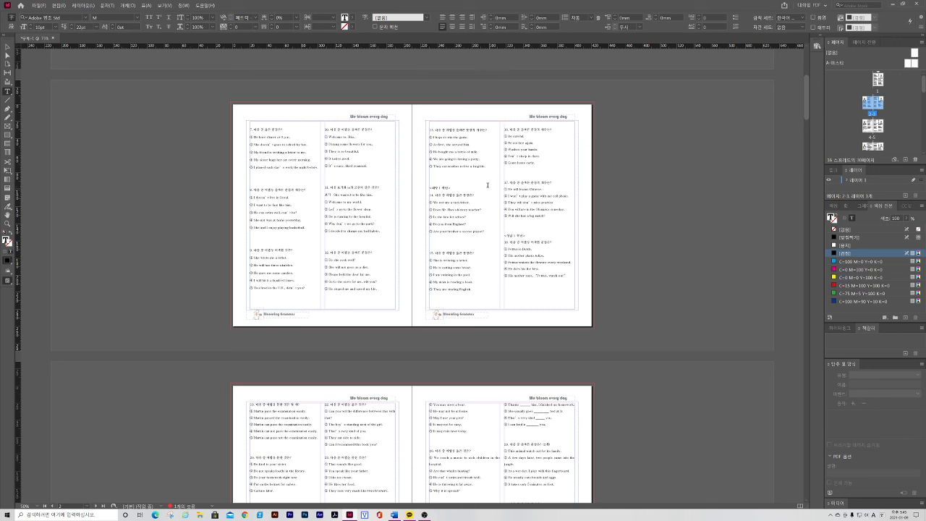
{"action": "scroll", "coordinate": [433, 216], "scroll_direction": "up", "scroll_amount": 7}
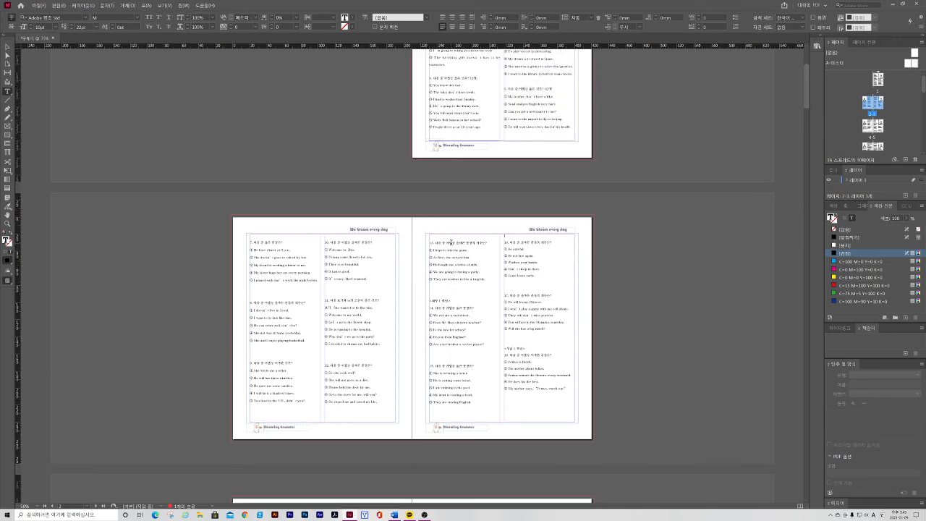
{"action": "scroll", "coordinate": [451, 242], "scroll_direction": "down", "scroll_amount": 13}
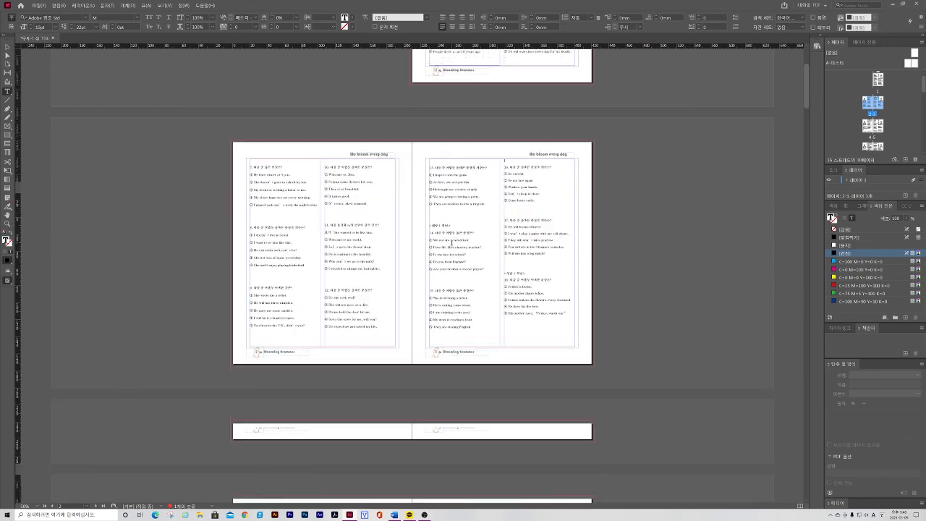
{"action": "scroll", "coordinate": [452, 241], "scroll_direction": "down", "scroll_amount": 2}
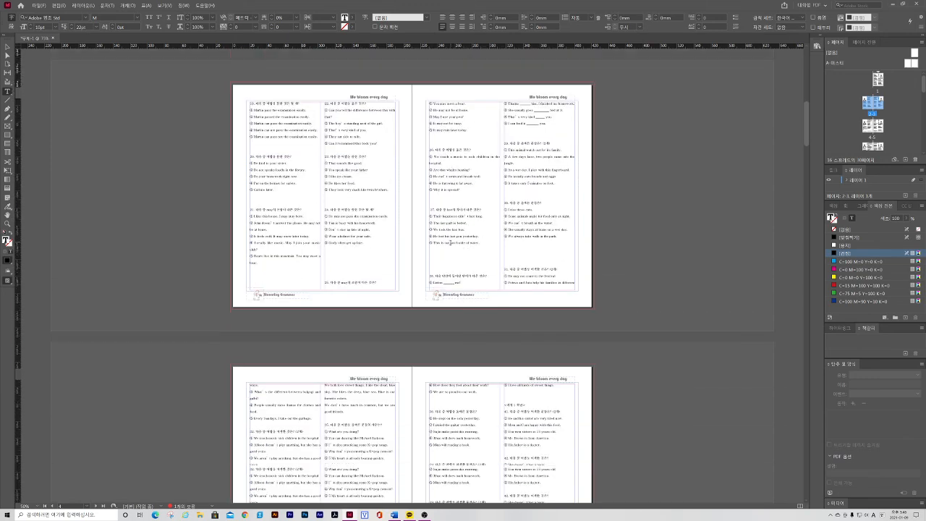